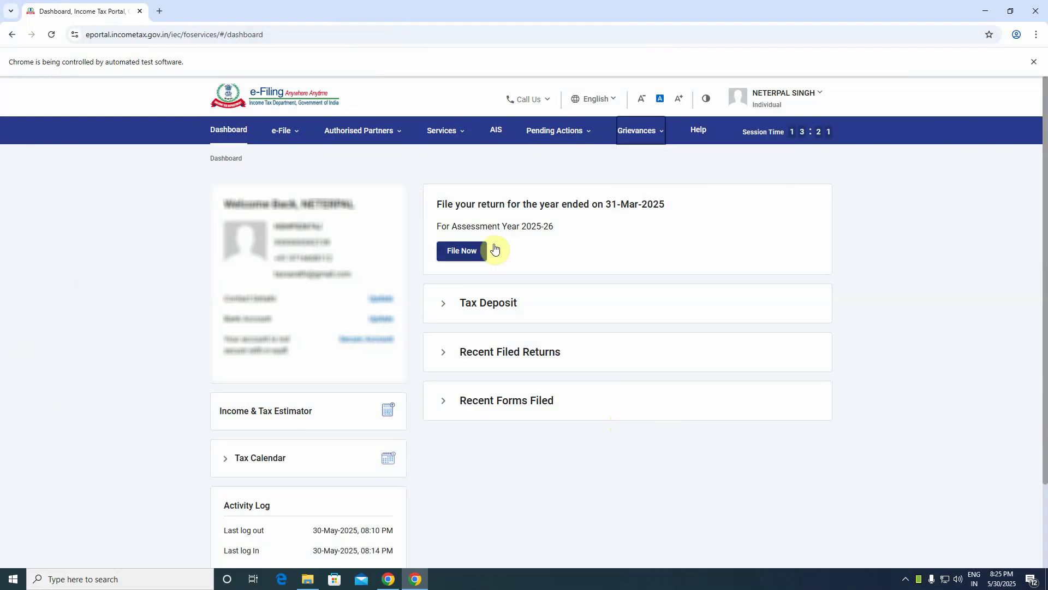
Start filing the 2025-26 income tax return as 139(1) - Original Return, not audited u/s 44AB, using form ITR-1
click(473, 252)
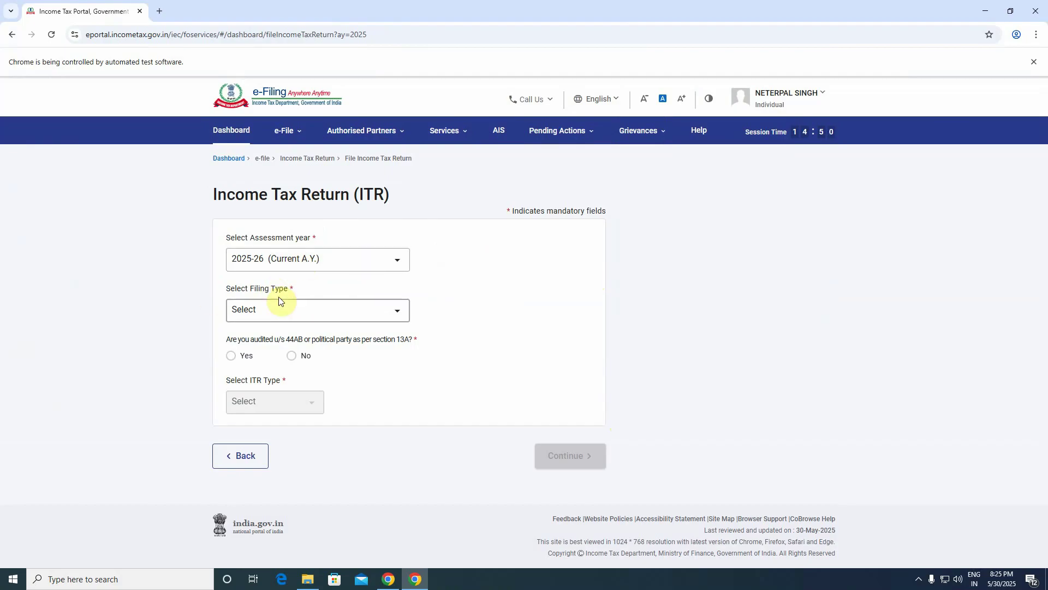
click(268, 315)
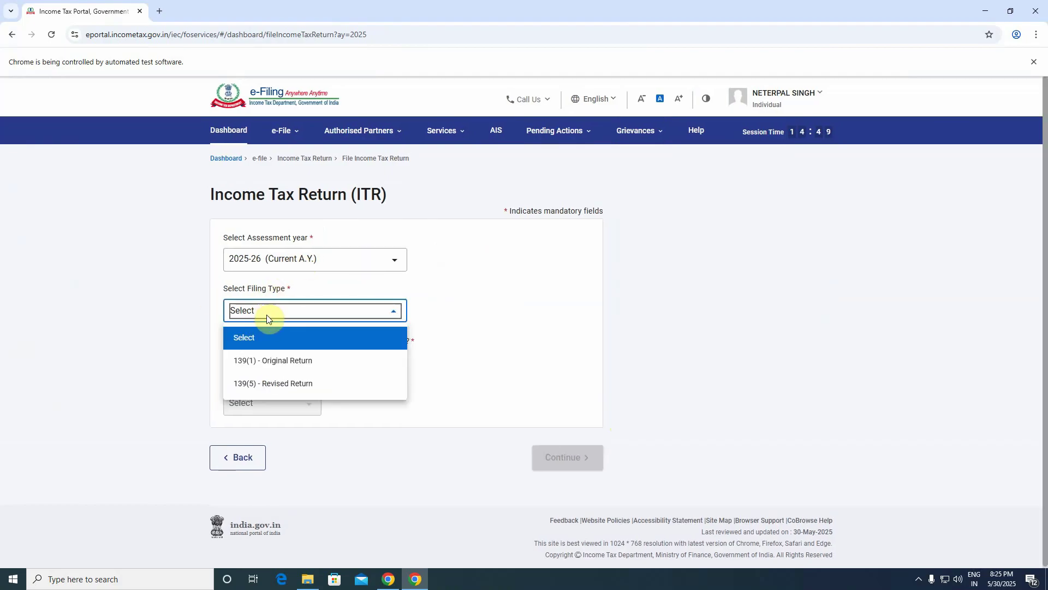
click(266, 360)
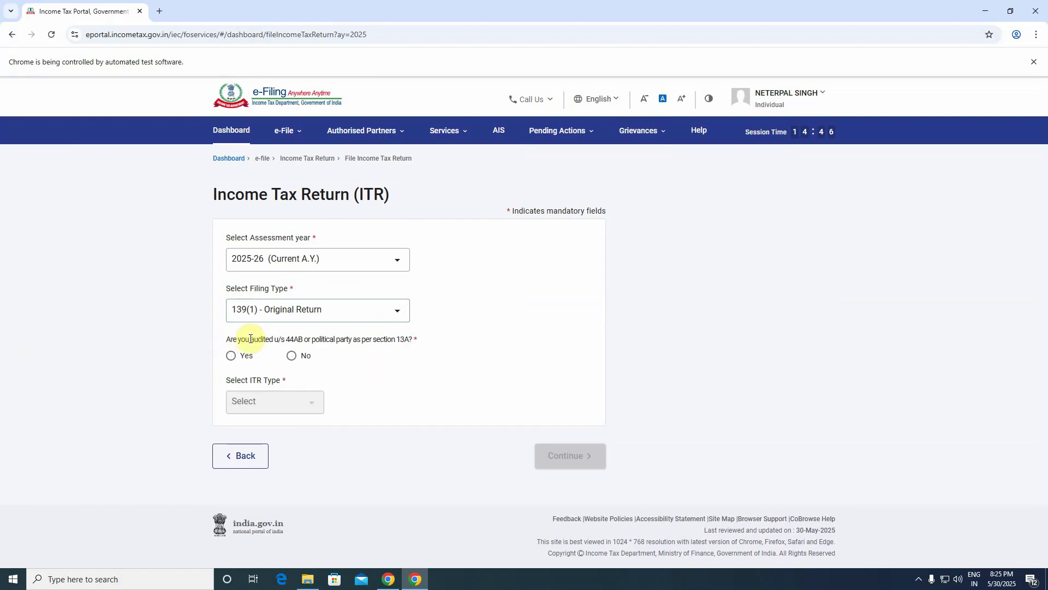
click(291, 355)
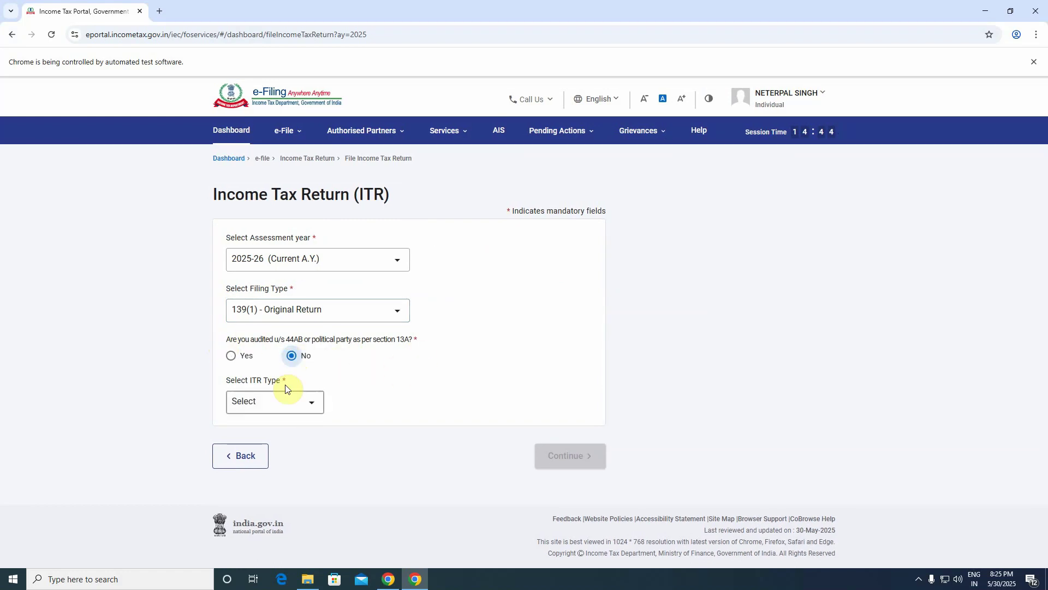
click(271, 401)
click(275, 453)
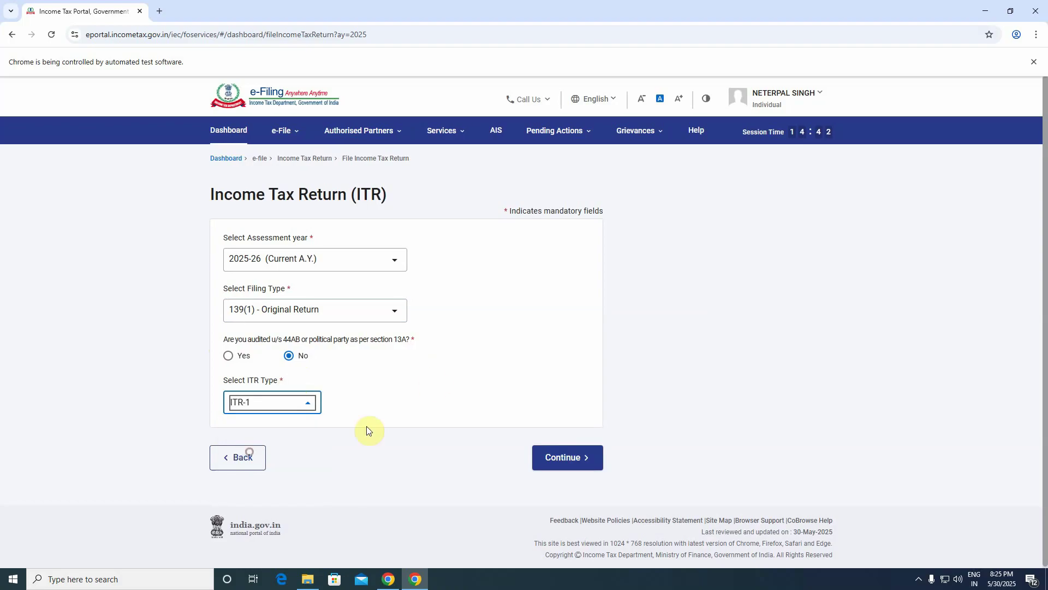
click(559, 453)
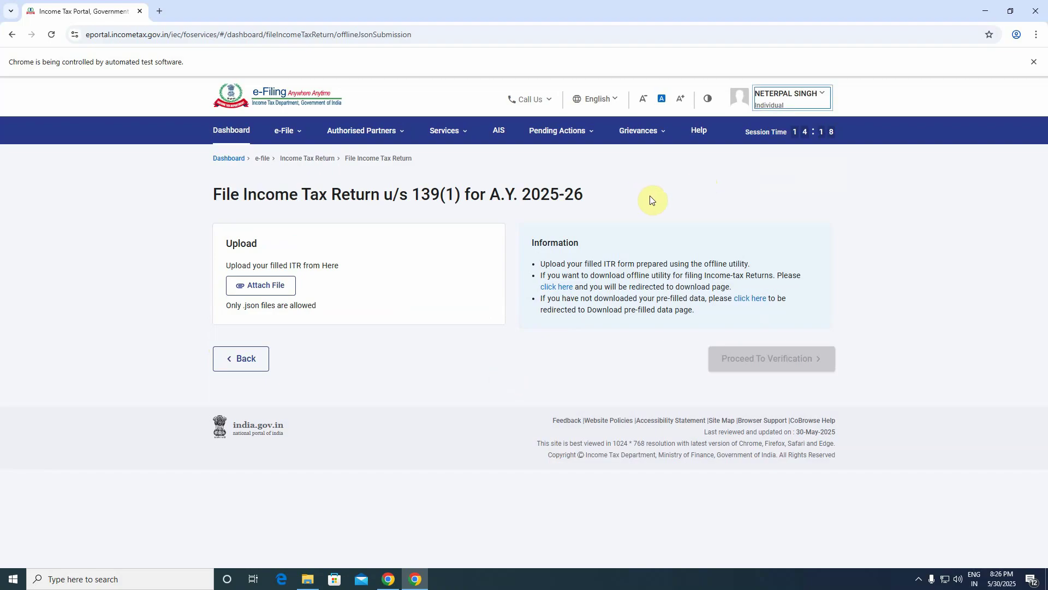
Download the pre-filled data for assessment year 2025-26 and show the downloaded JSON file in its folder
click(298, 135)
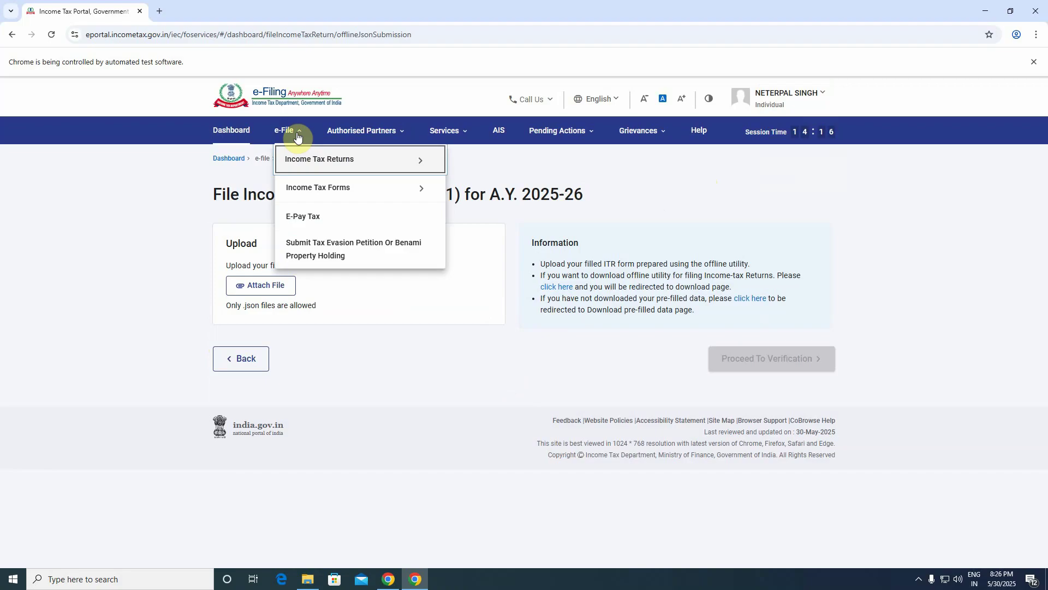
click(338, 159)
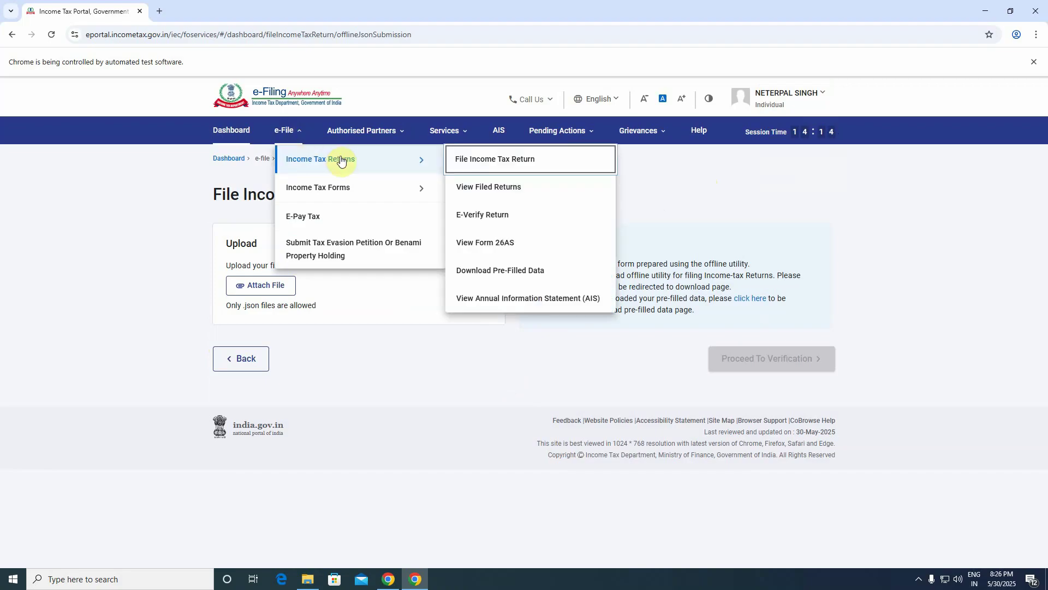
click(506, 271)
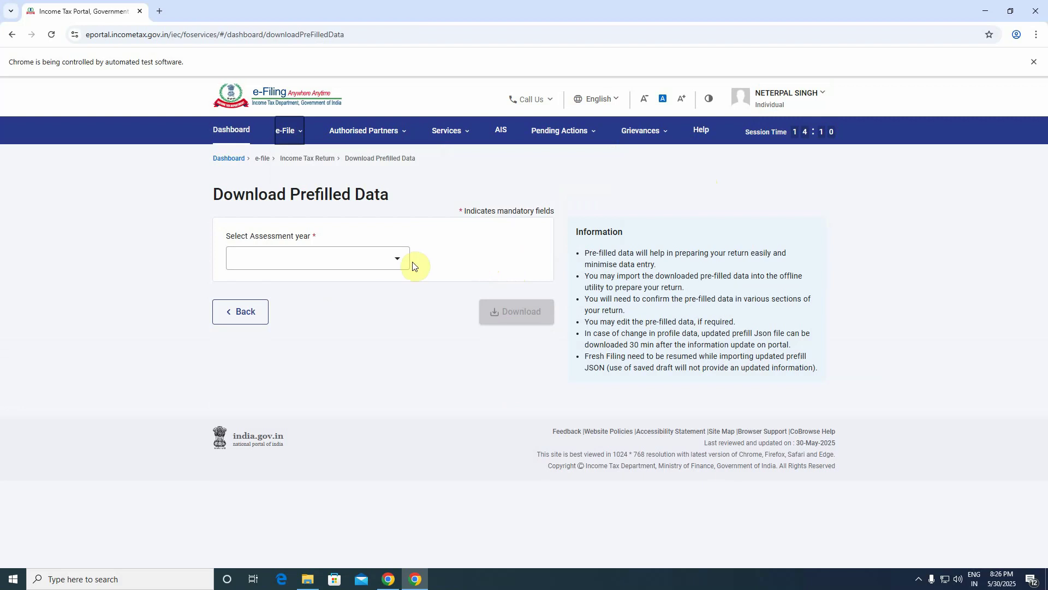
click(394, 258)
click(301, 314)
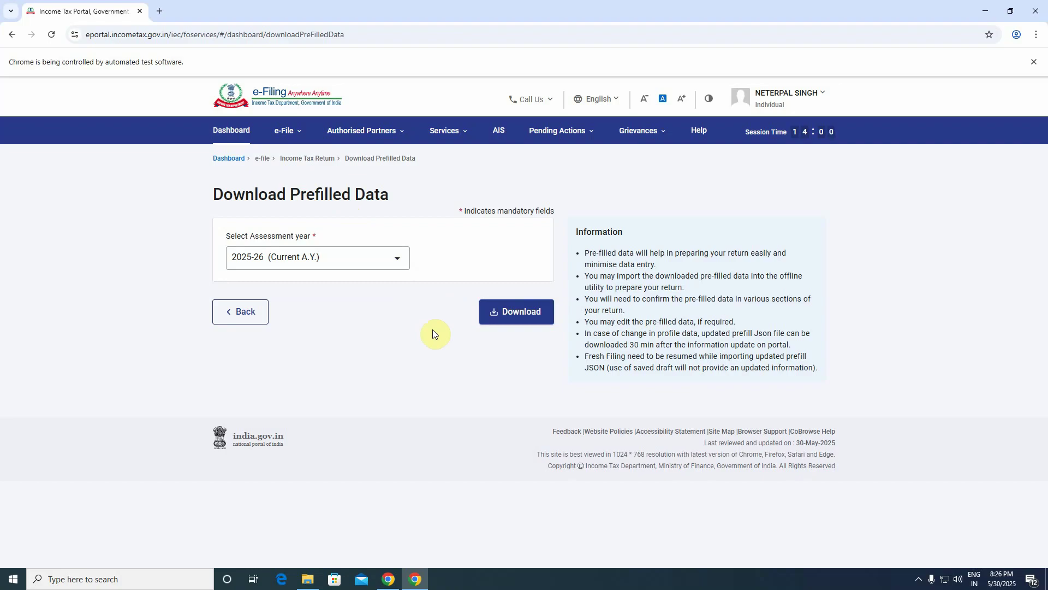
click(514, 320)
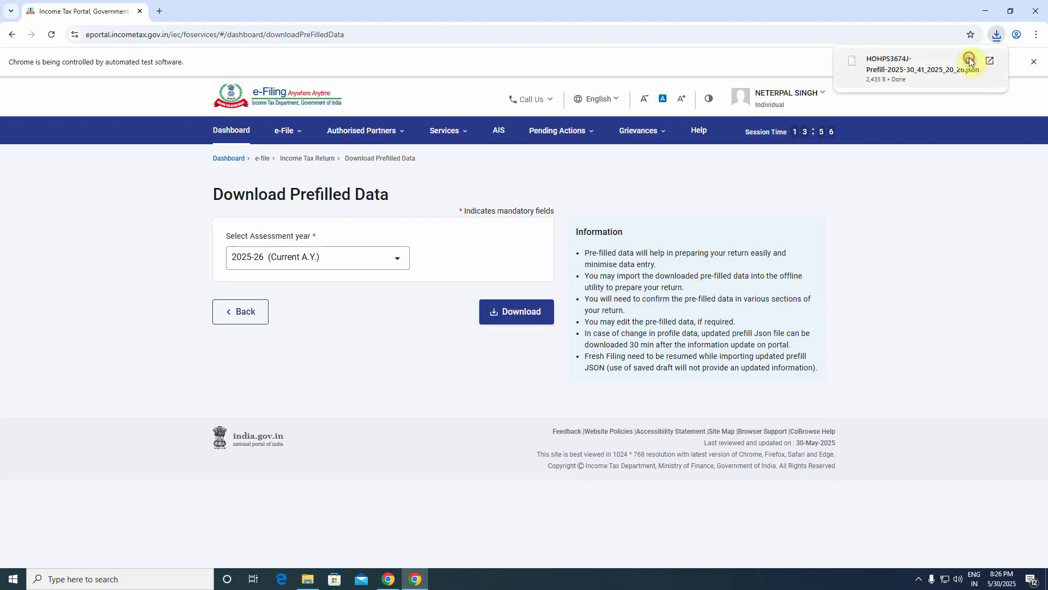
click(970, 60)
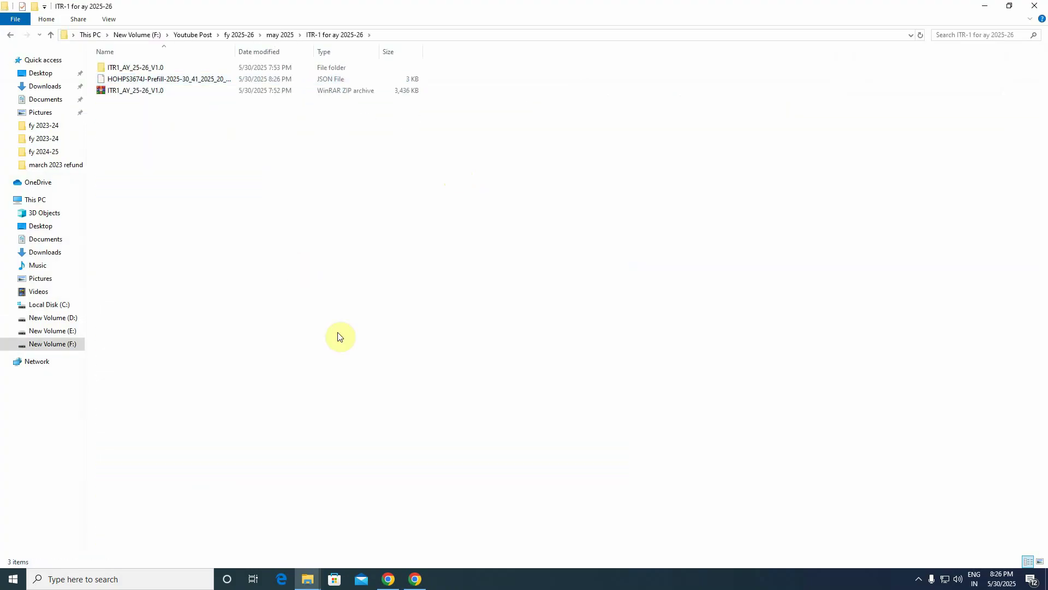
Switch back to the e-Filing portal in Chrome and log out of the account
click(413, 579)
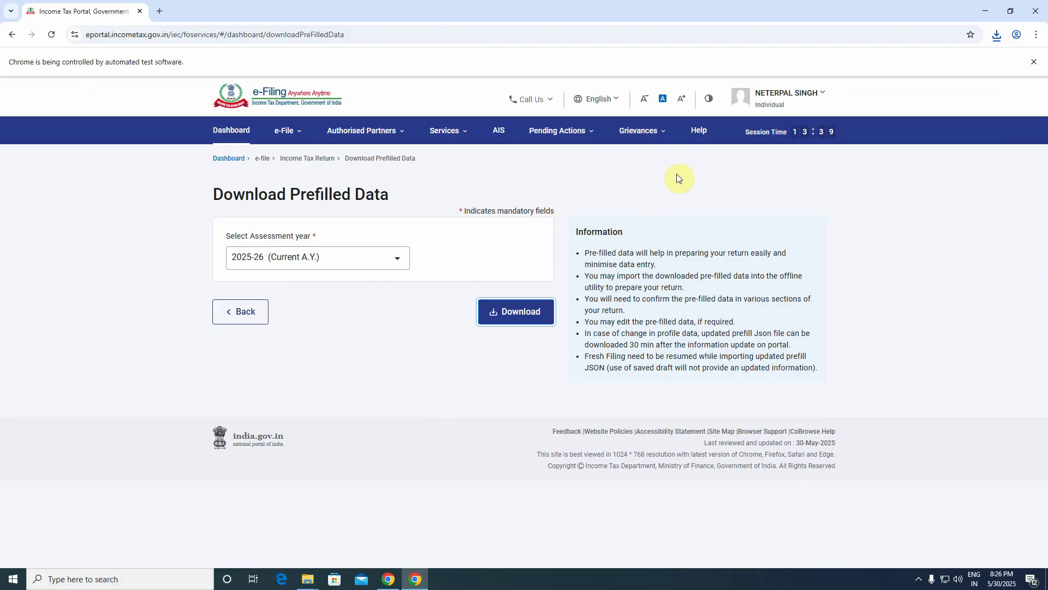
click(773, 99)
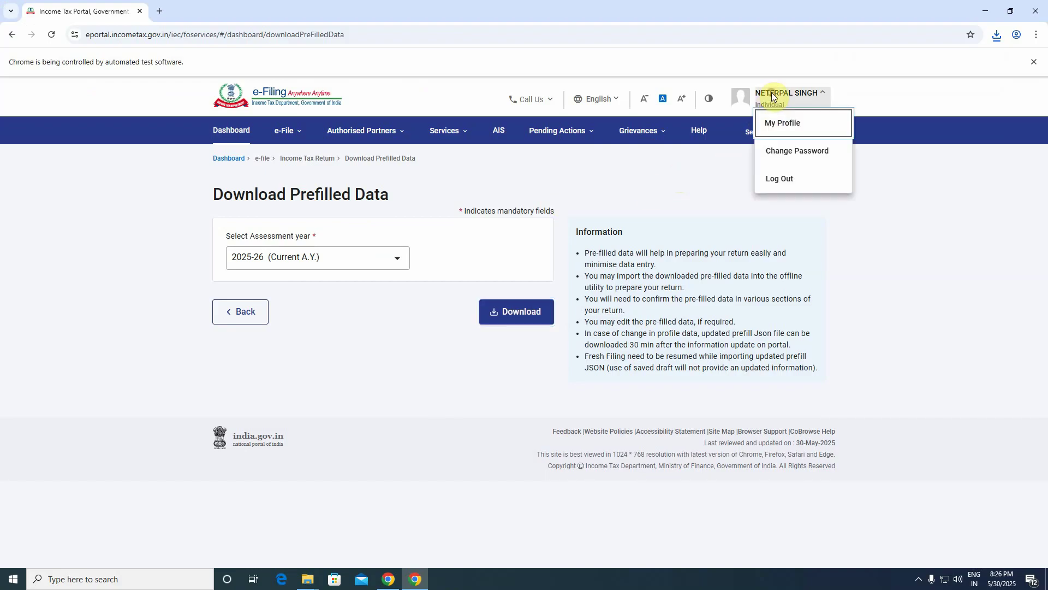
click(793, 181)
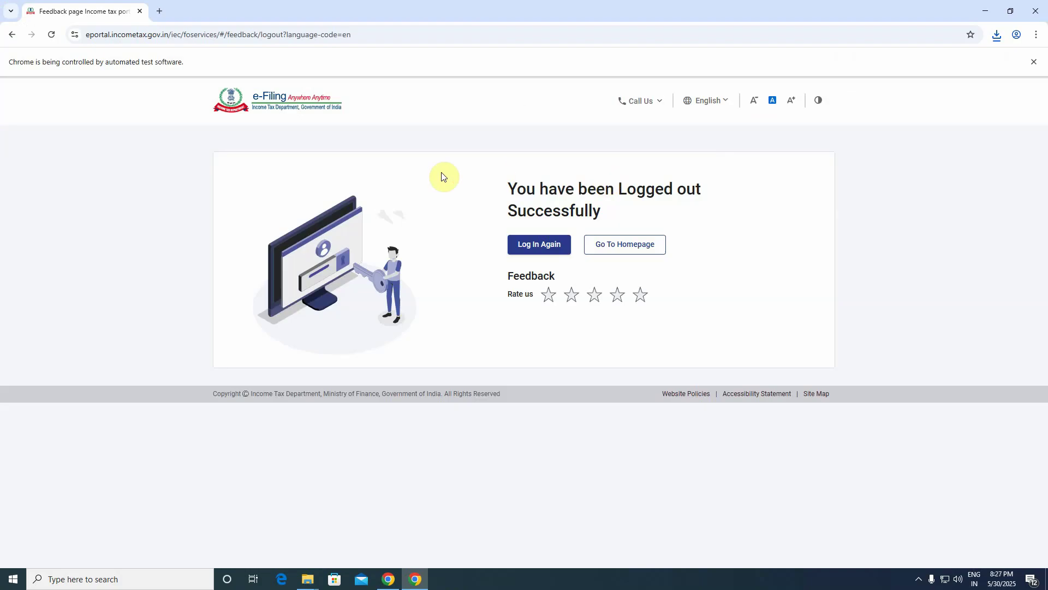
Go to the portal homepage's downloads section and download the Excel-based utility for ITR 1, assessment year 2025-26
click(629, 250)
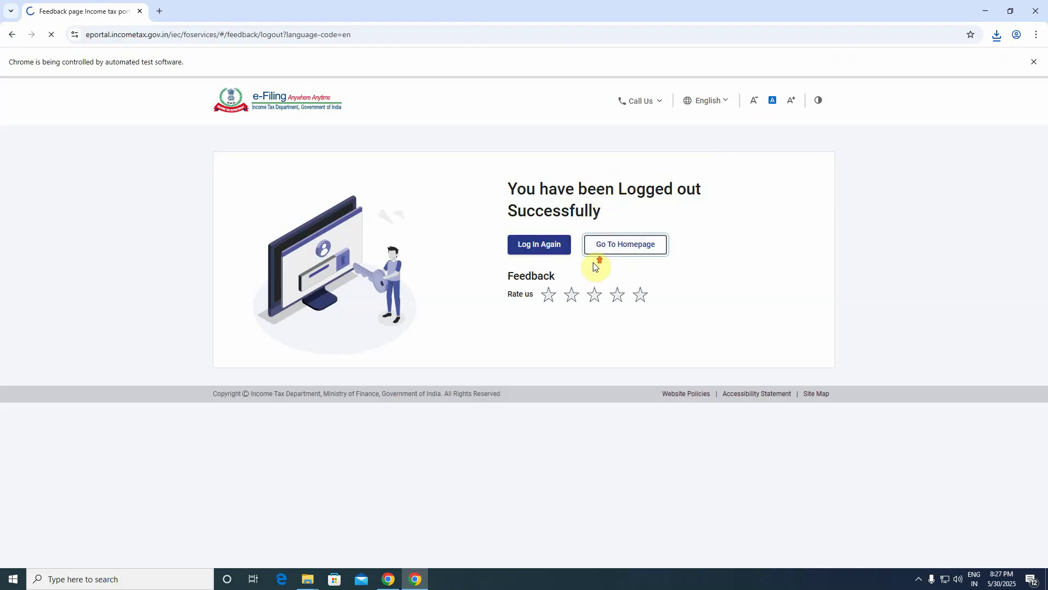
click(626, 129)
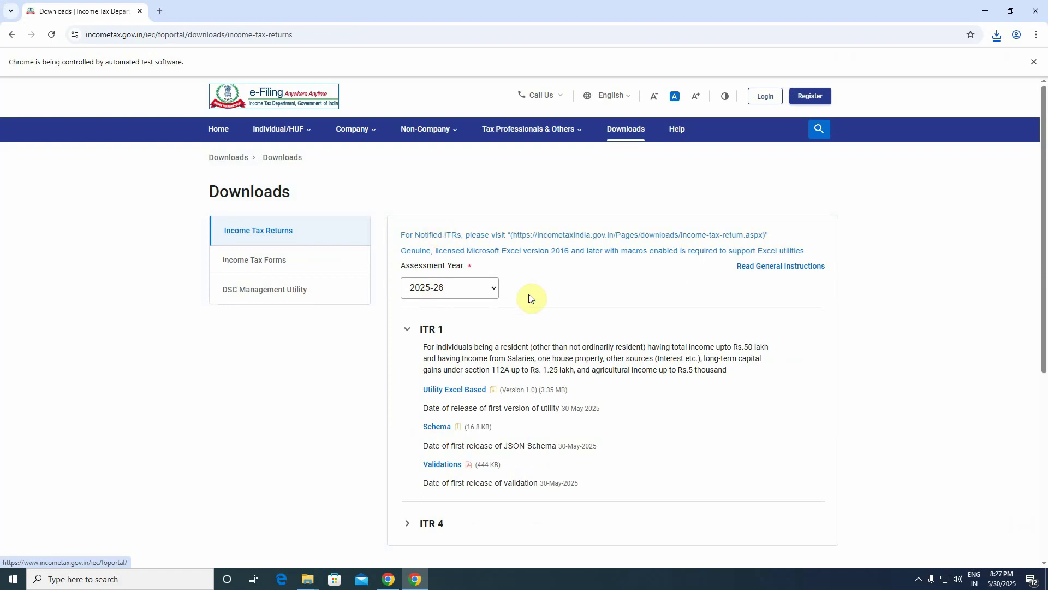
scroll(492, 382, down, 4)
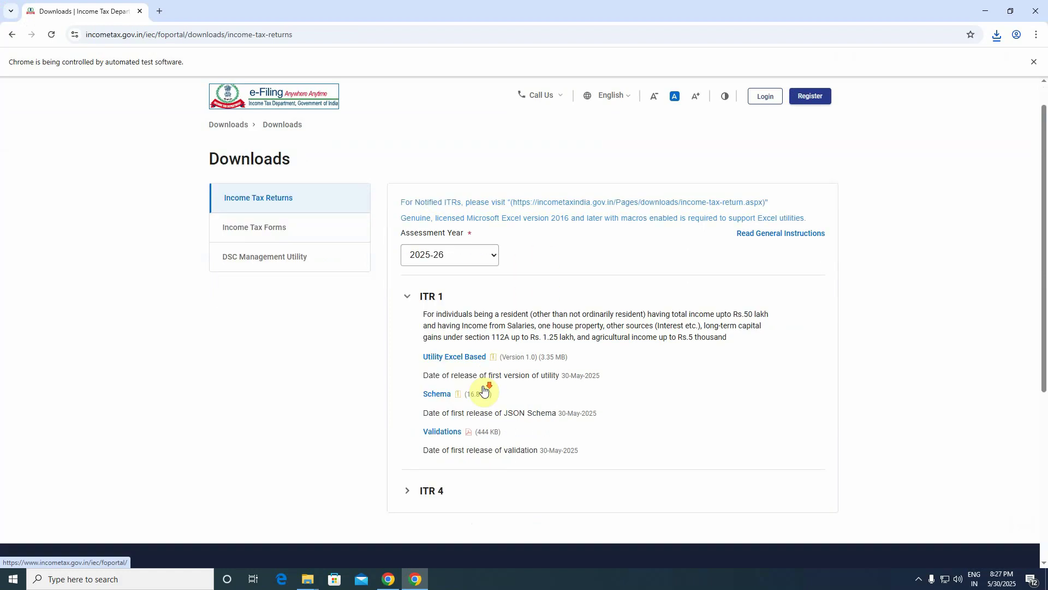
scroll(491, 349, up, 3)
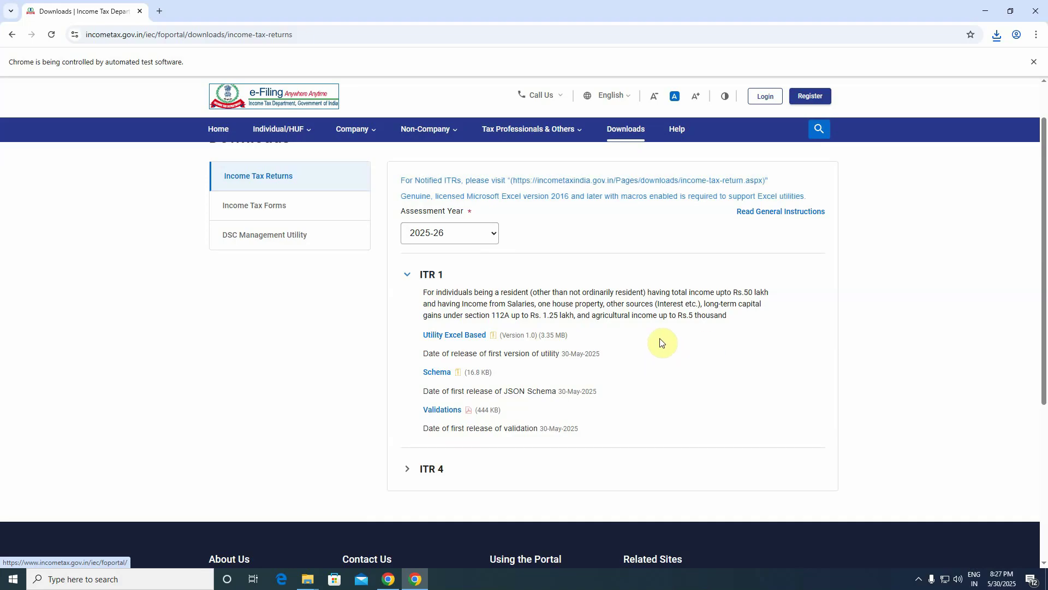
click(458, 336)
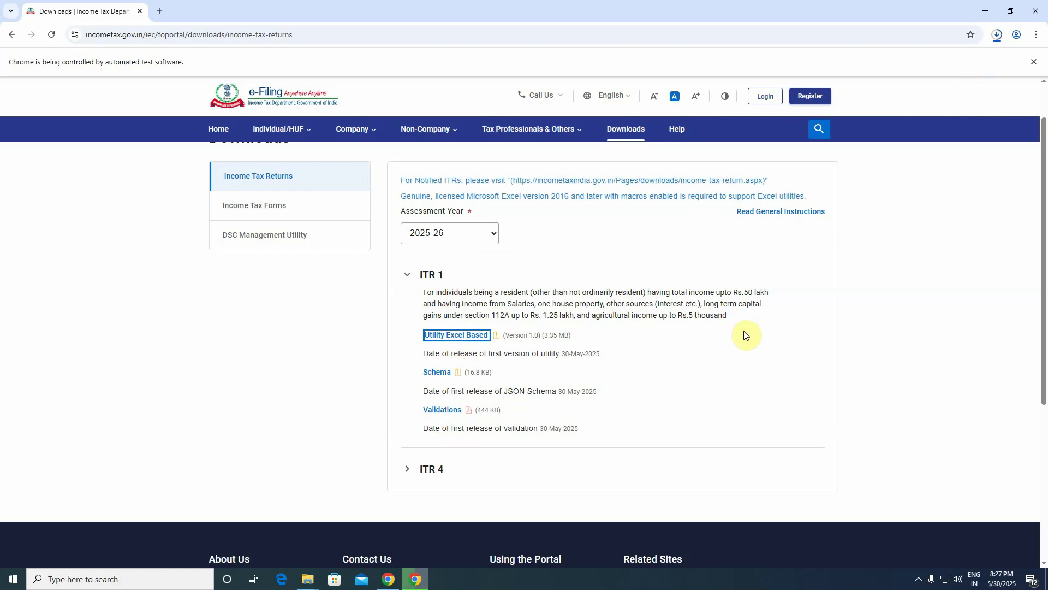
click(918, 579)
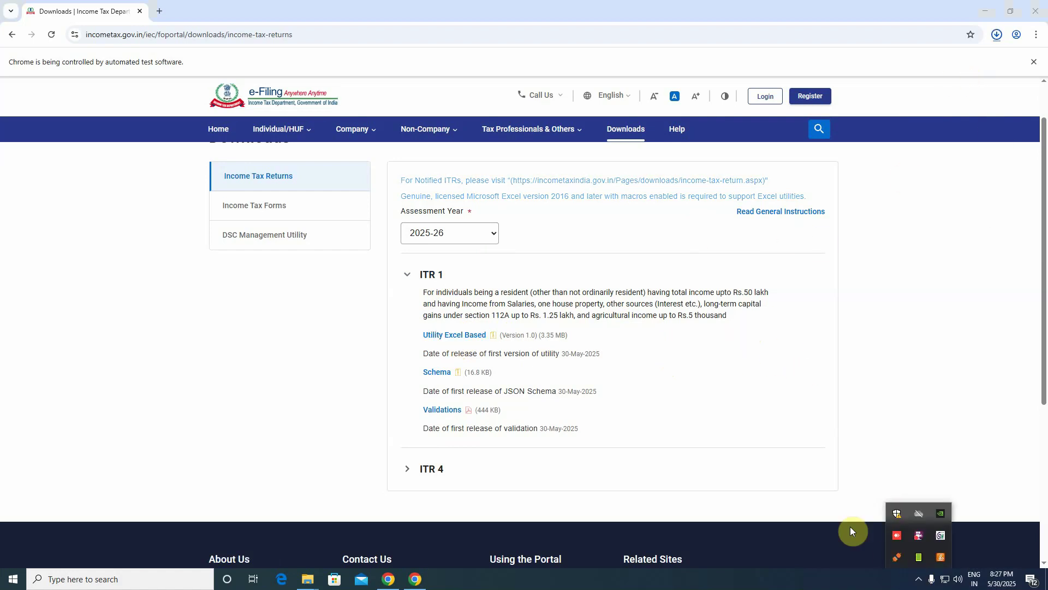
click(781, 443)
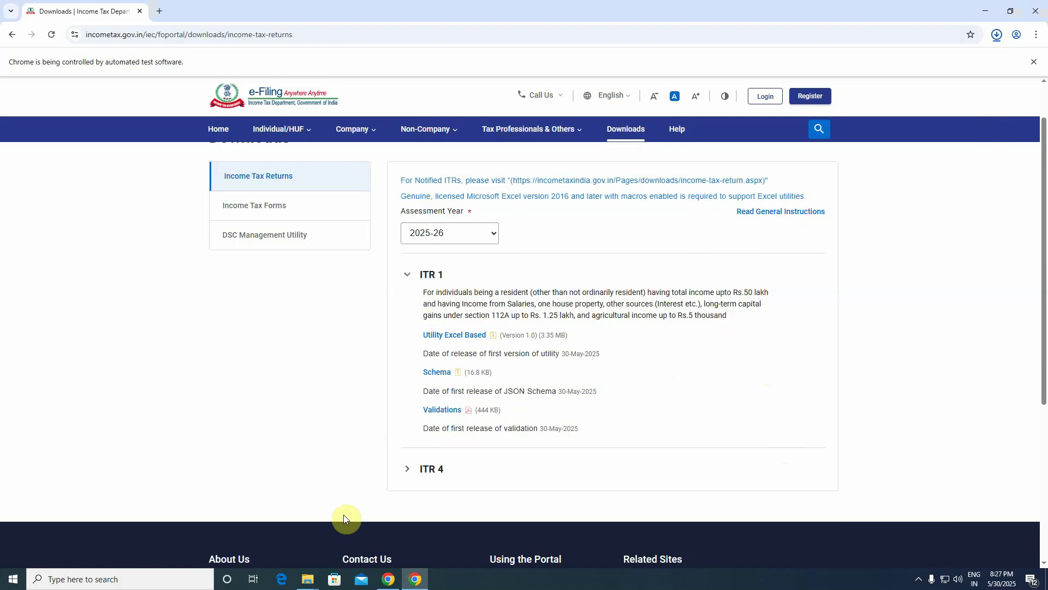
Switch to File Explorer, open the ITR1_AY_25-26_V1.0 folder and unblock the ITR1_AY_25-26_V1.0 Excel file in its properties
mouse_move(308, 578)
click(356, 527)
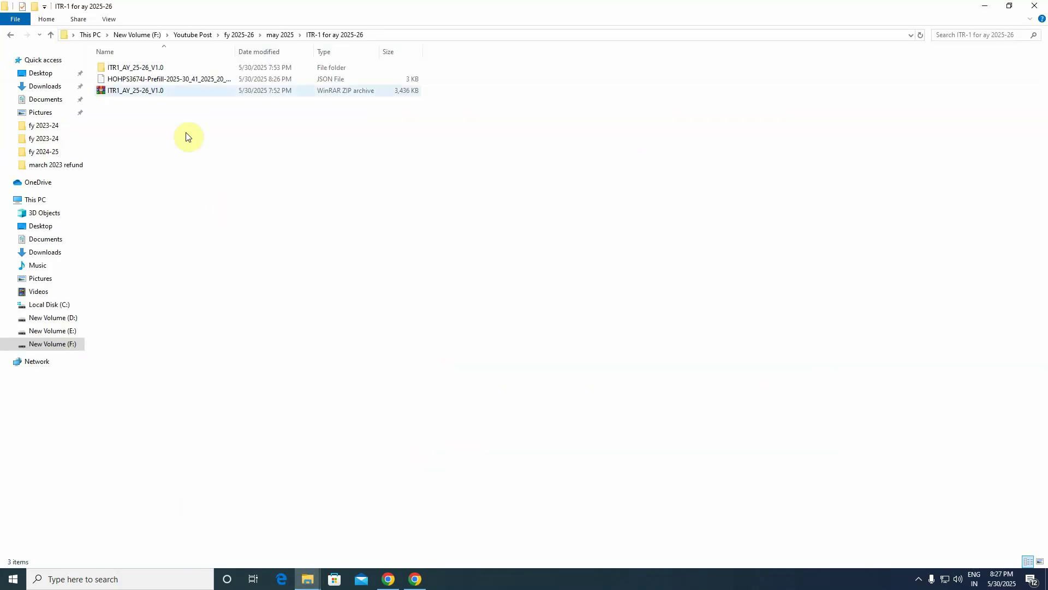
double_click(164, 67)
click(165, 67)
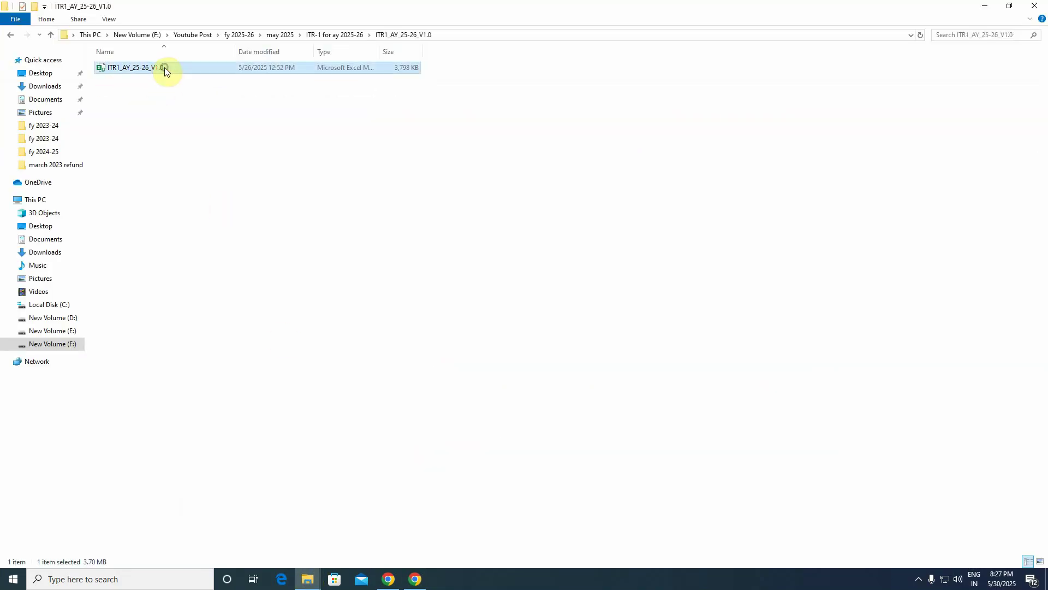
double_click(150, 71)
right_click(151, 71)
click(198, 299)
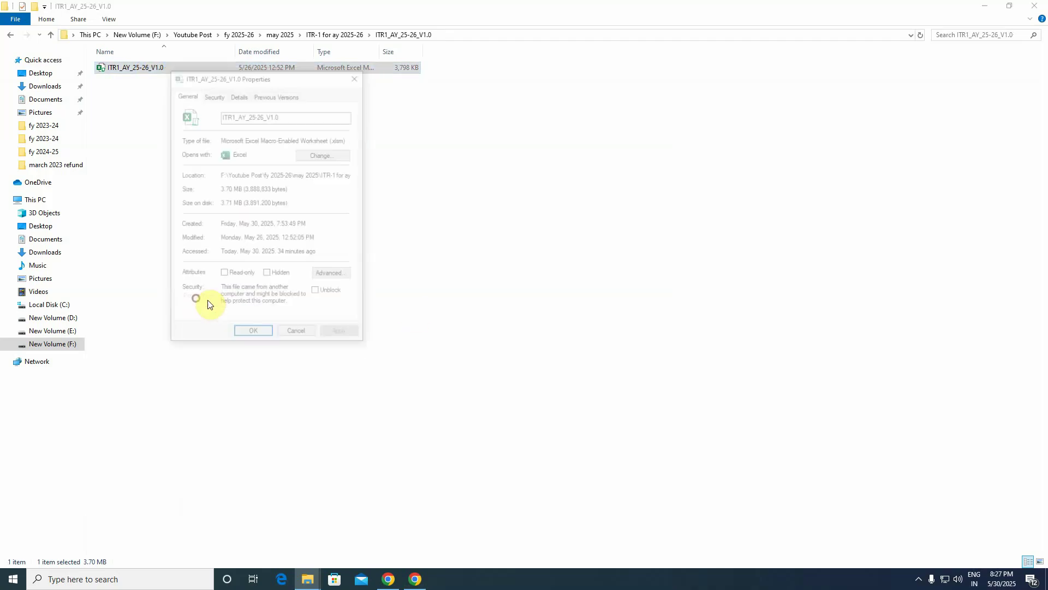
click(317, 293)
click(341, 334)
click(253, 335)
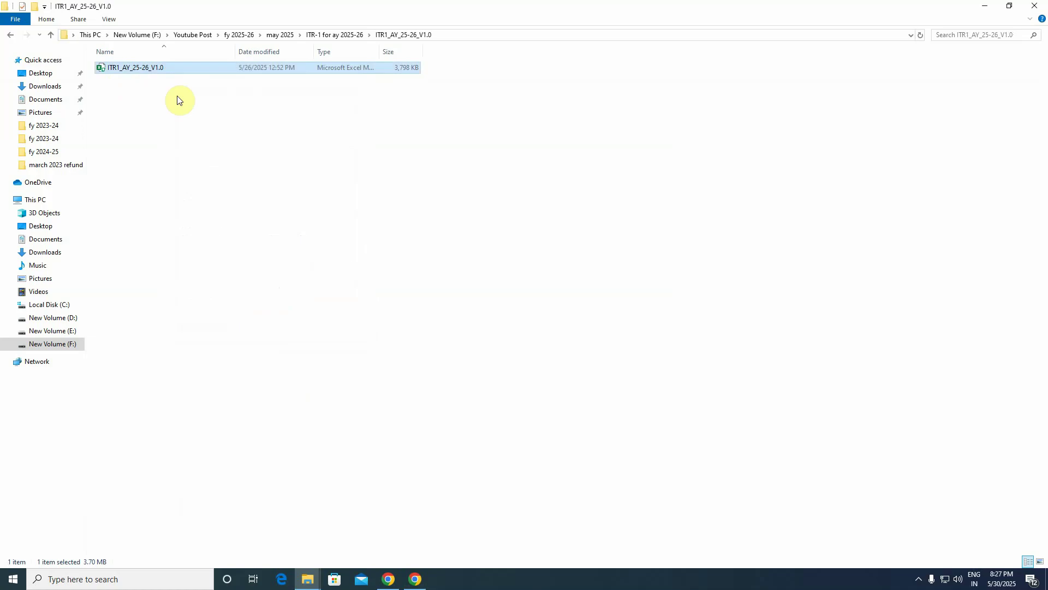
Open the ITR1_AY_25-26_V1.0 workbook in Excel, enable its content and dismiss the utility's data-entry notice
double_click(130, 64)
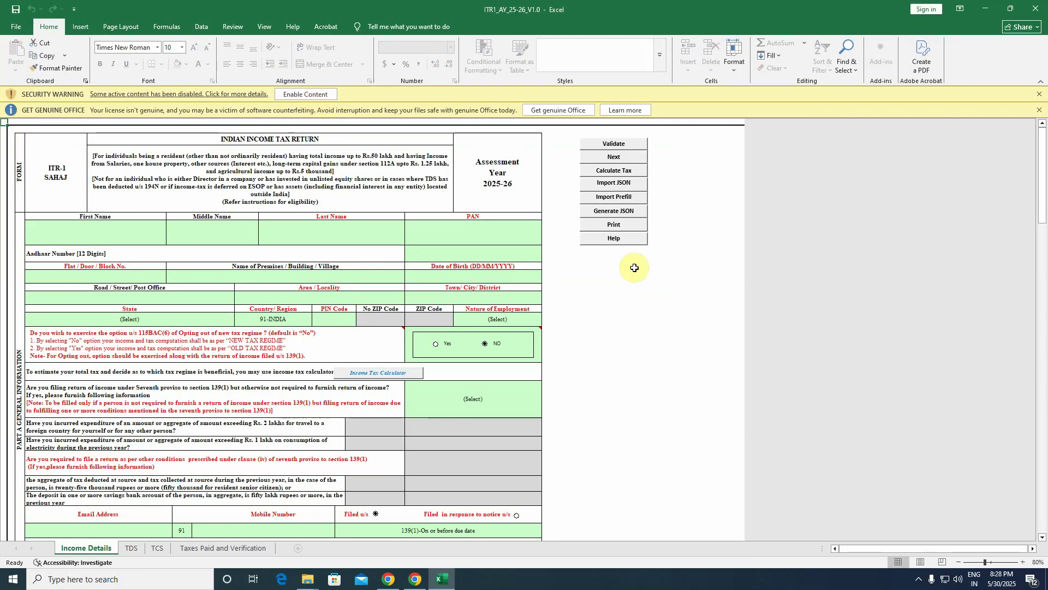
click(307, 95)
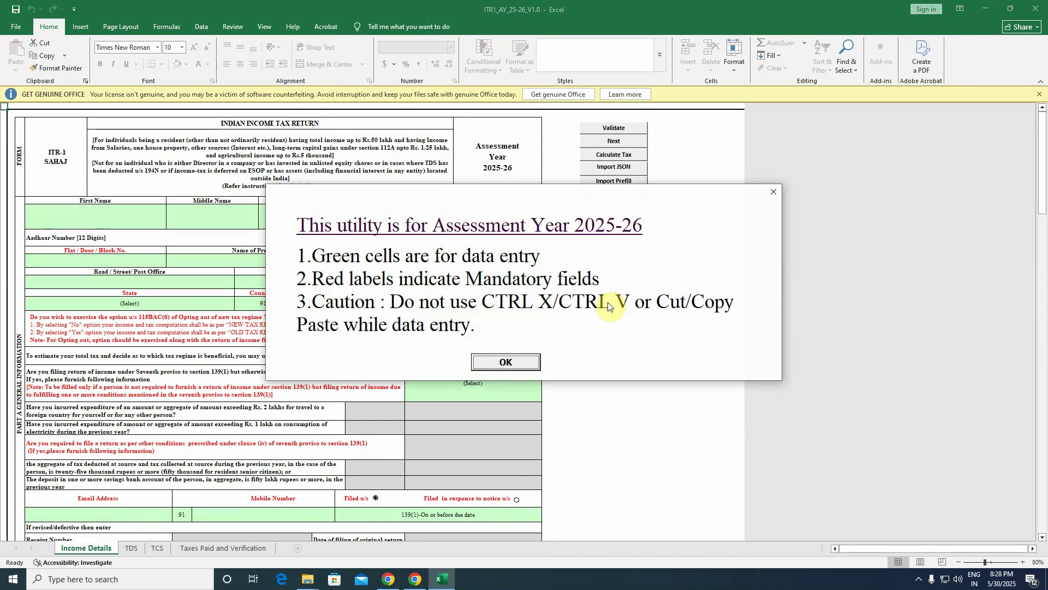
click(505, 362)
Import the prefill JSON from F:\Youtube Post\fy 2025-26\may 2025\ITR-1 for ay 2025-26 into the utility and acknowledge its alerts
scroll(574, 333, down, 5)
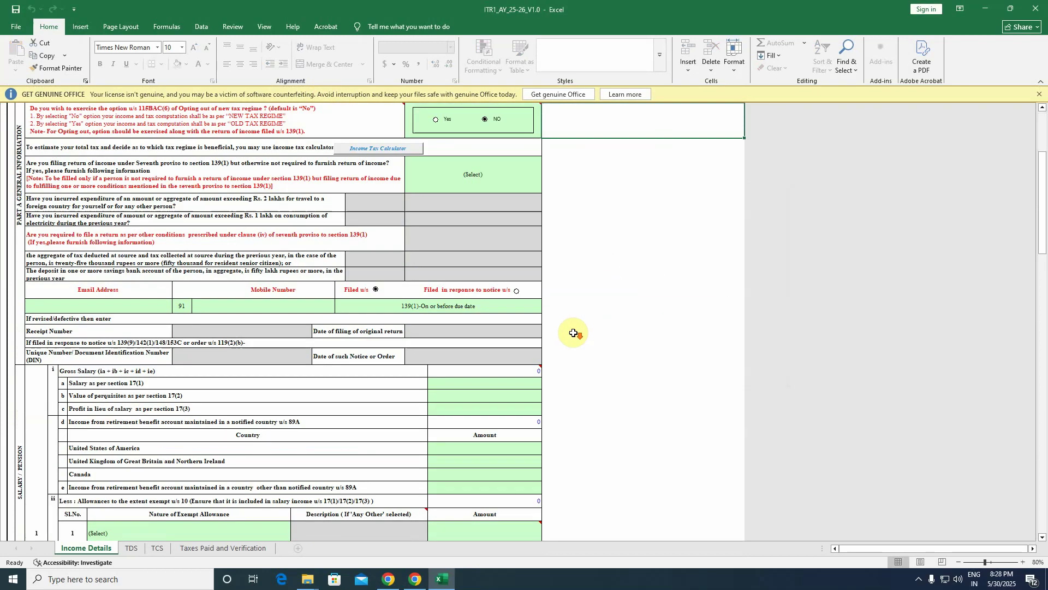
scroll(573, 333, up, 5)
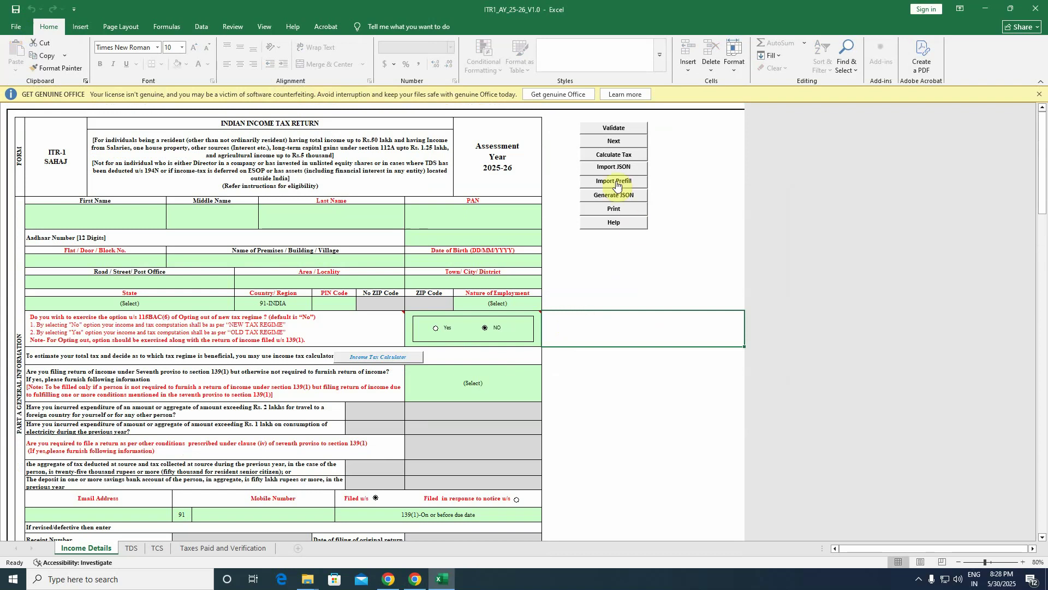
click(639, 183)
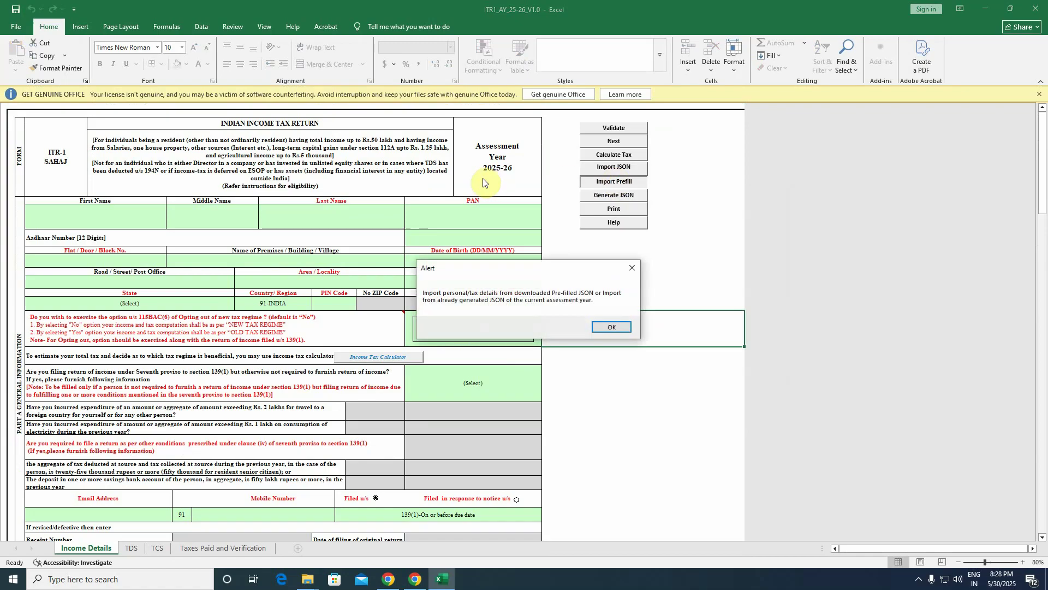
click(600, 328)
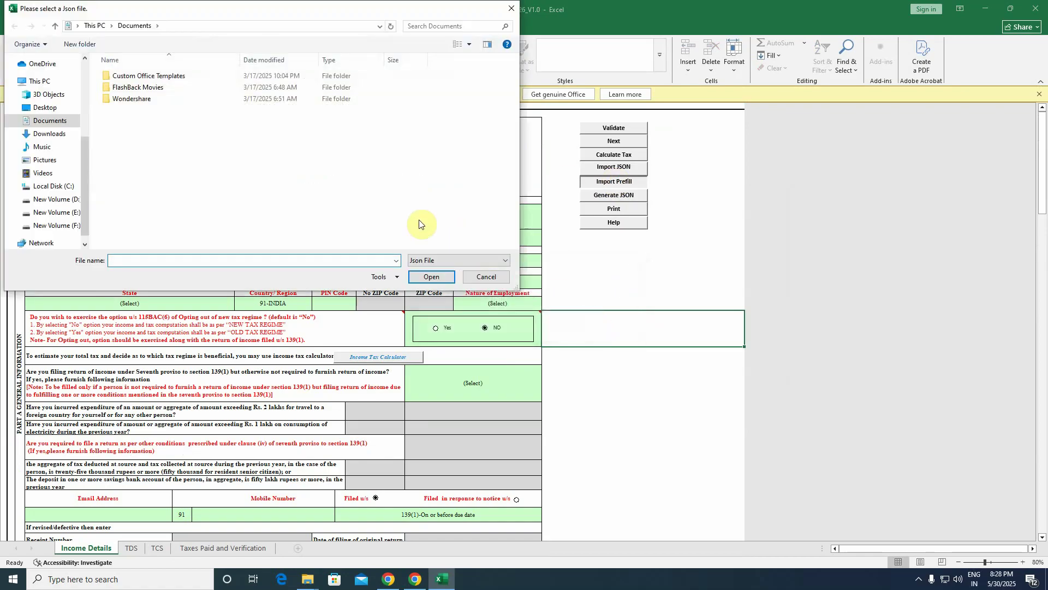
scroll(33, 216, down, 1)
click(11, 208)
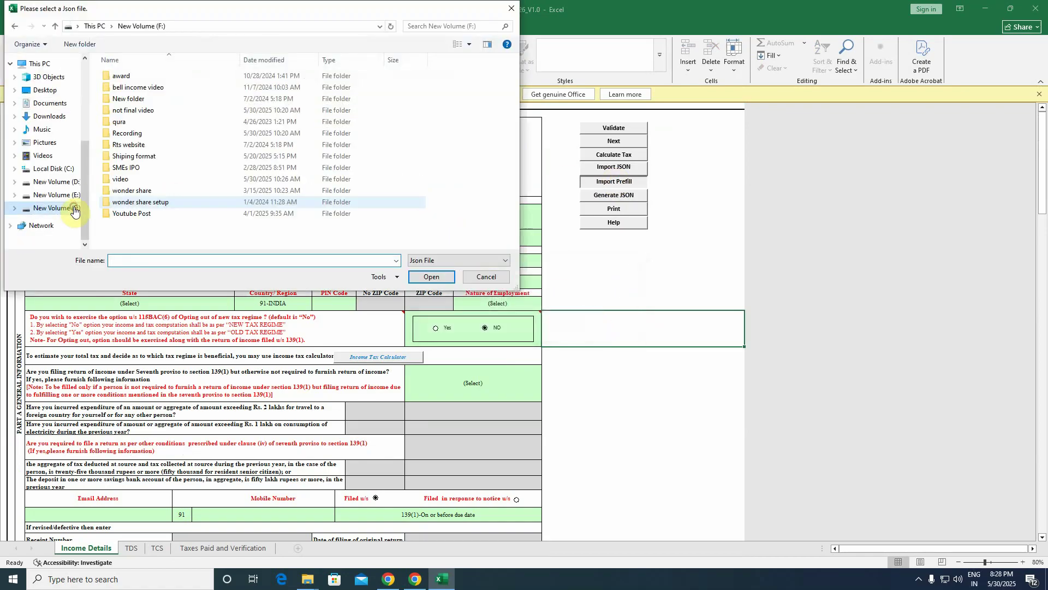
double_click(153, 214)
double_click(142, 102)
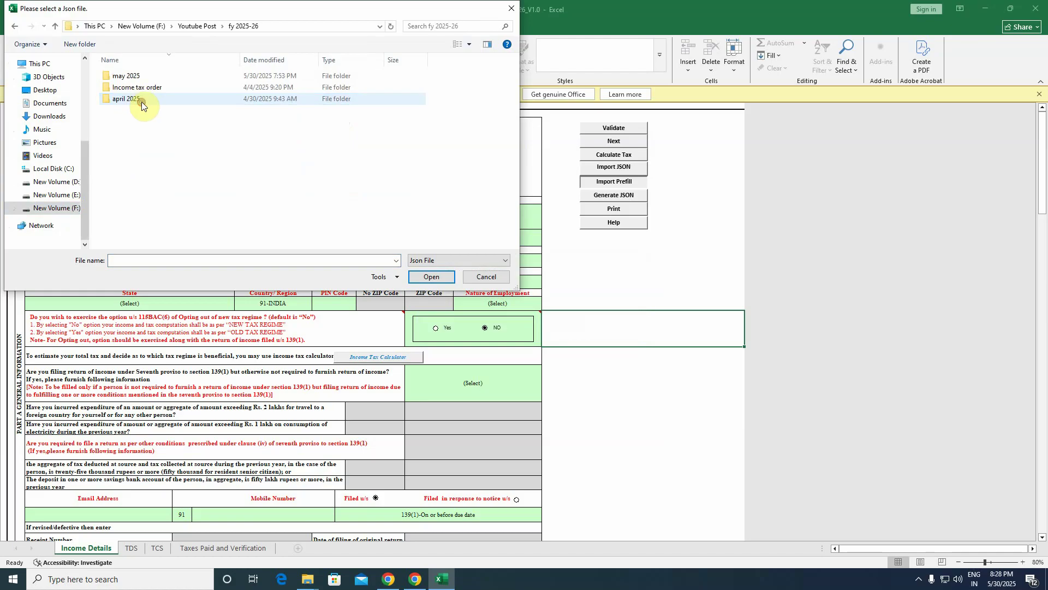
double_click(137, 76)
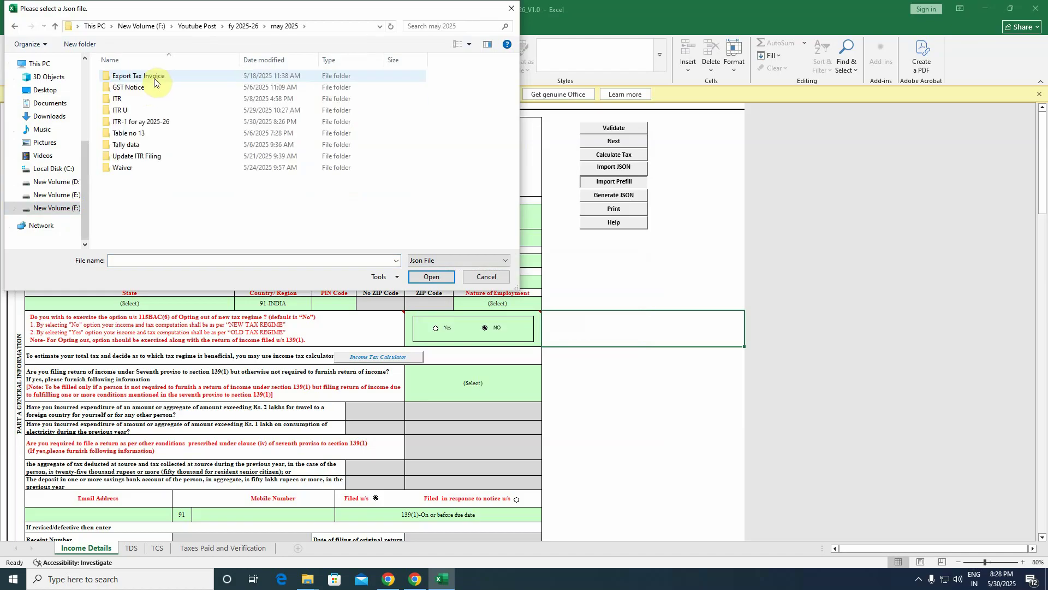
double_click(143, 121)
click(142, 88)
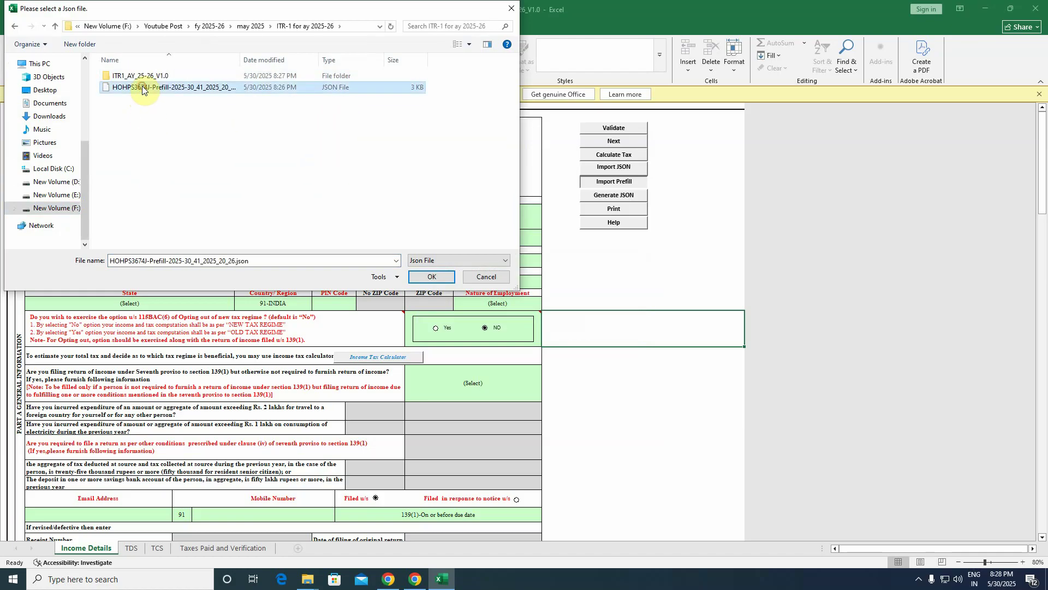
click(431, 279)
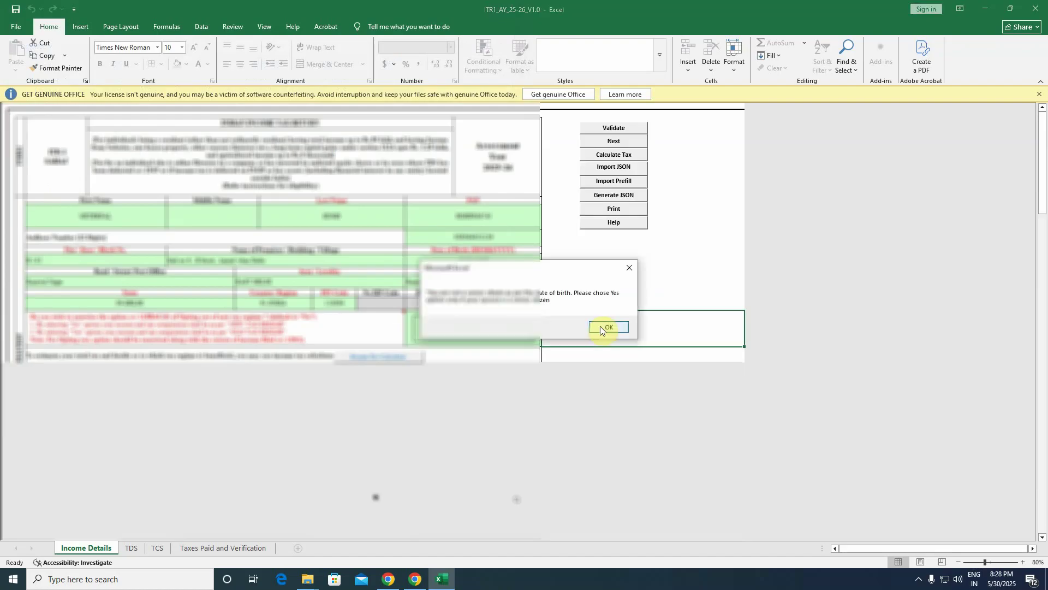
click(601, 328)
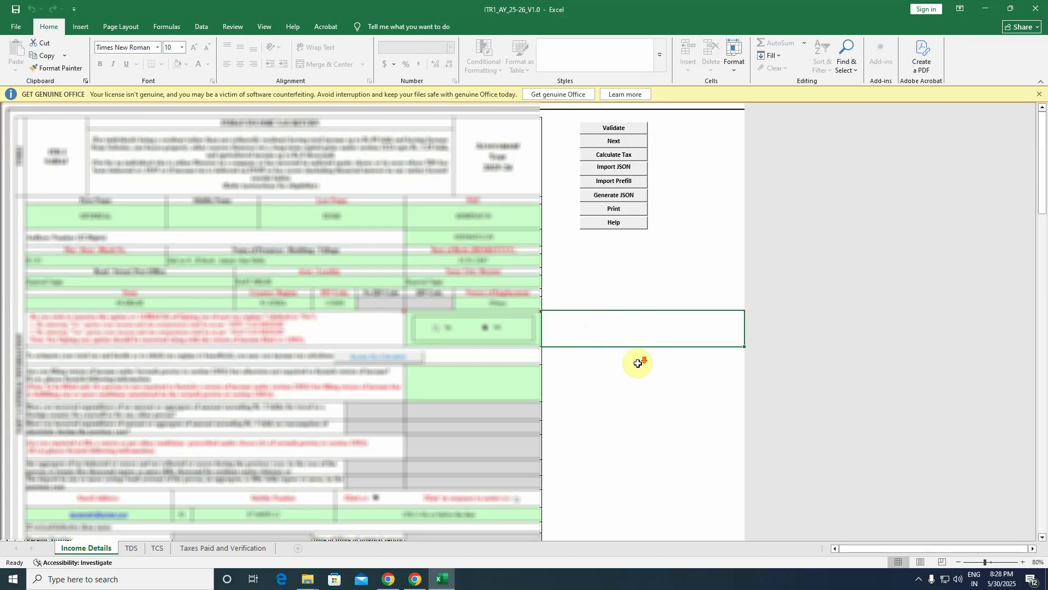
Enter 252000 as the salary per section 17(1) in the Salary / Pension section and acknowledge the exempt allowance alert
scroll(604, 347, down, 8)
scroll(604, 346, up, 8)
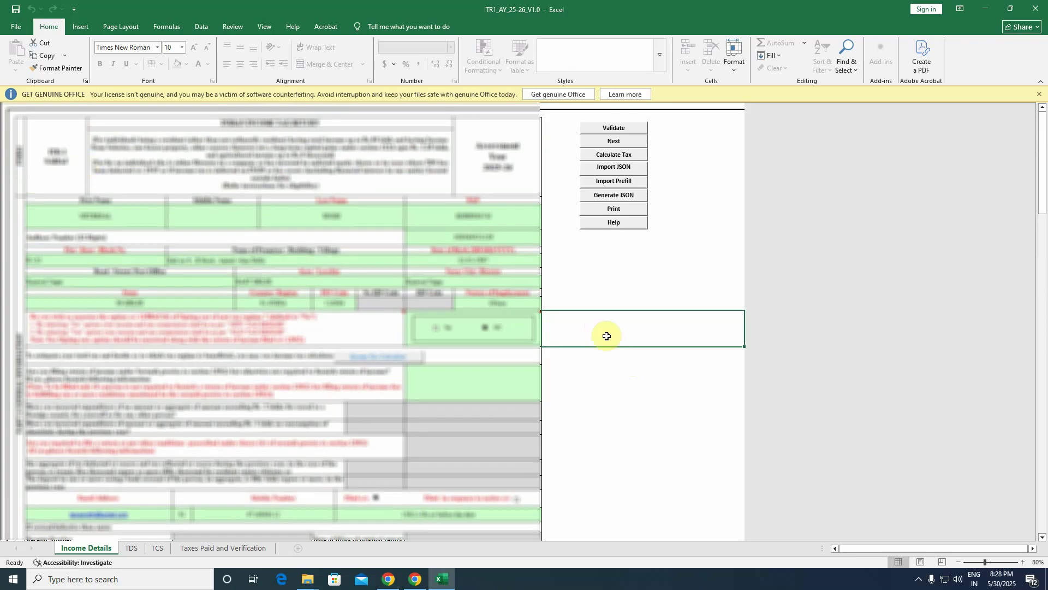
scroll(546, 334, down, 8)
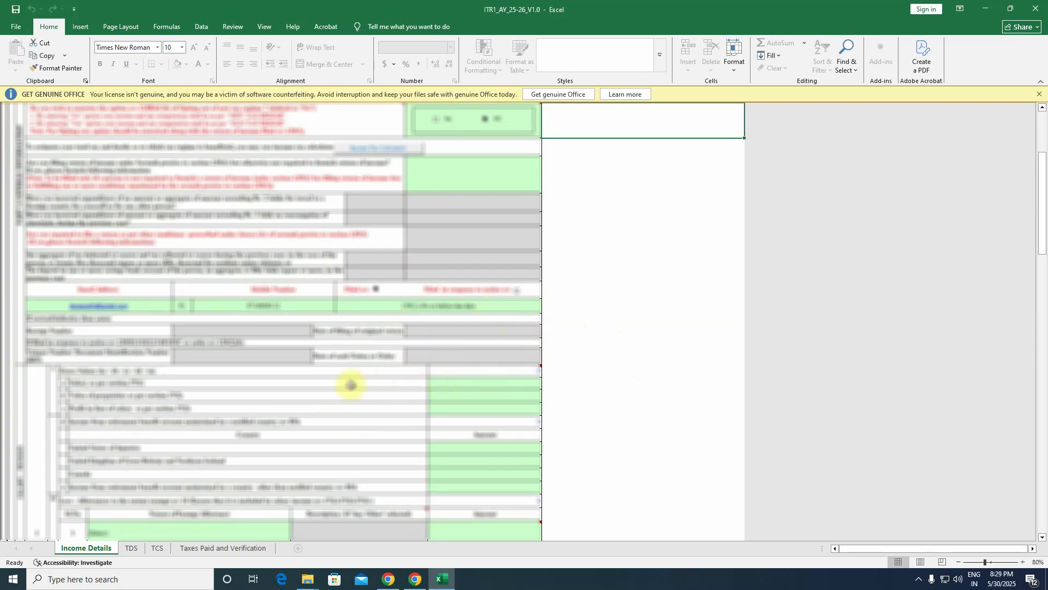
scroll(351, 384, down, 4)
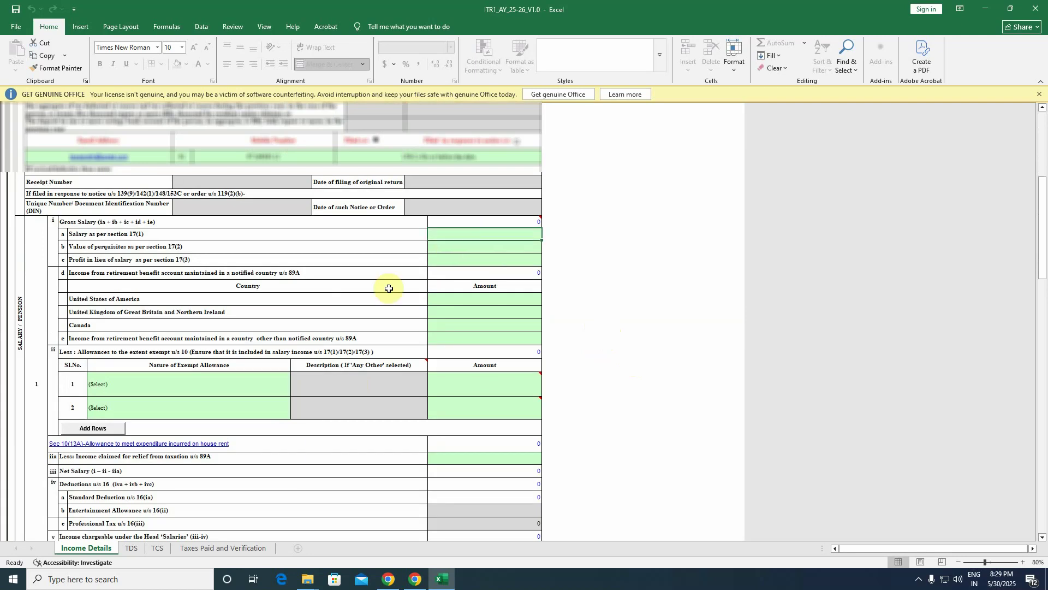
text(252000)
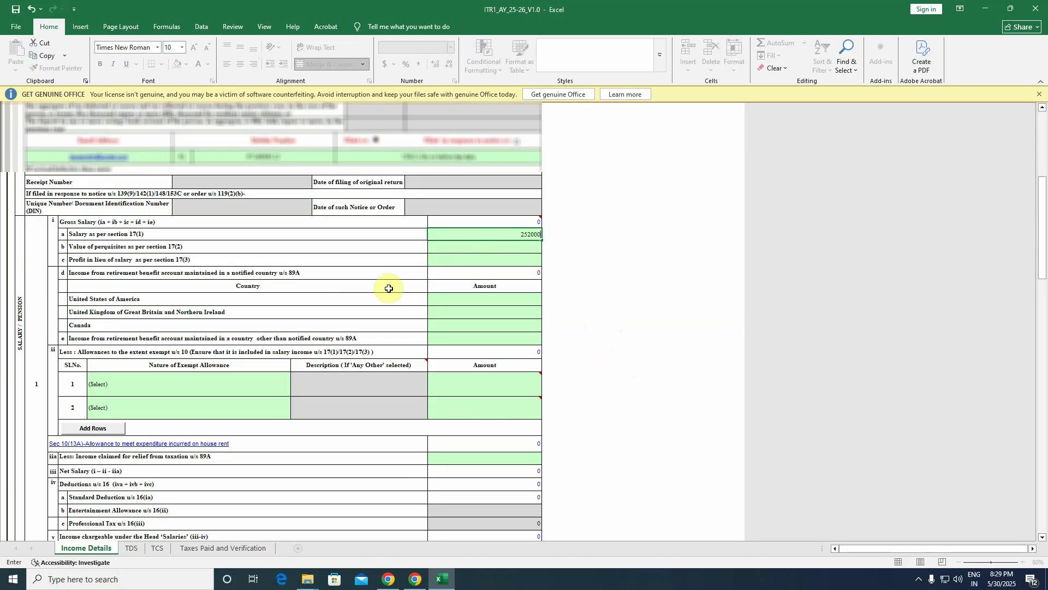
click(568, 260)
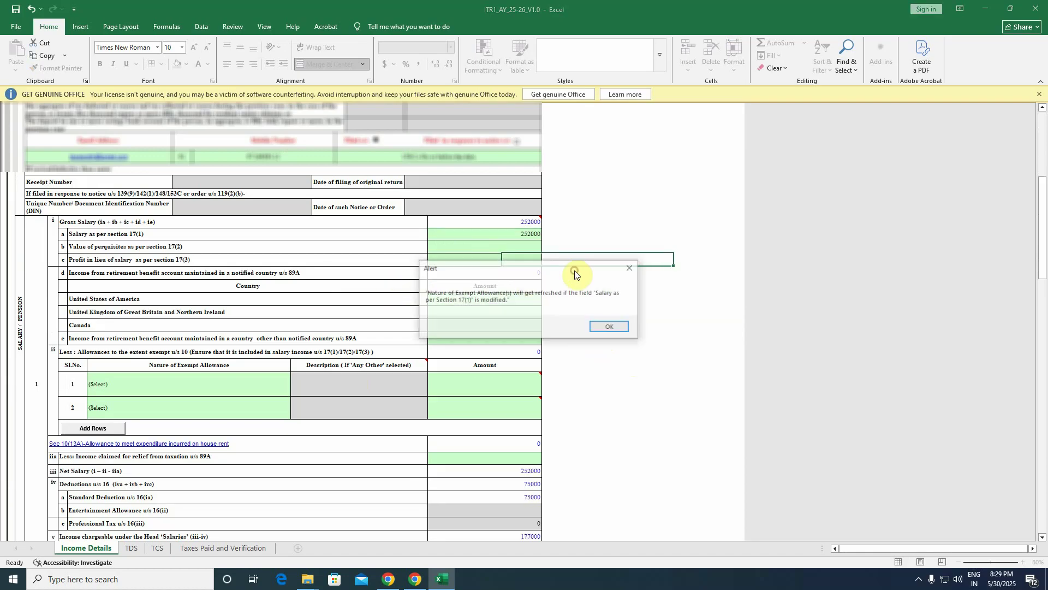
click(623, 330)
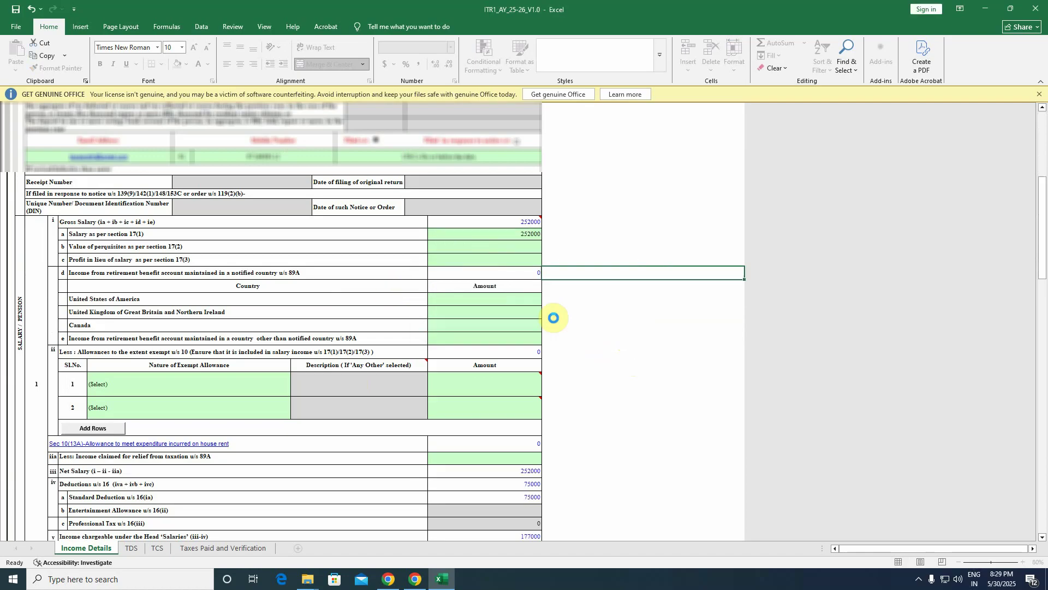
Set the first exempt allowance under section 10 to Any Other with an amount of 15000
click(516, 233)
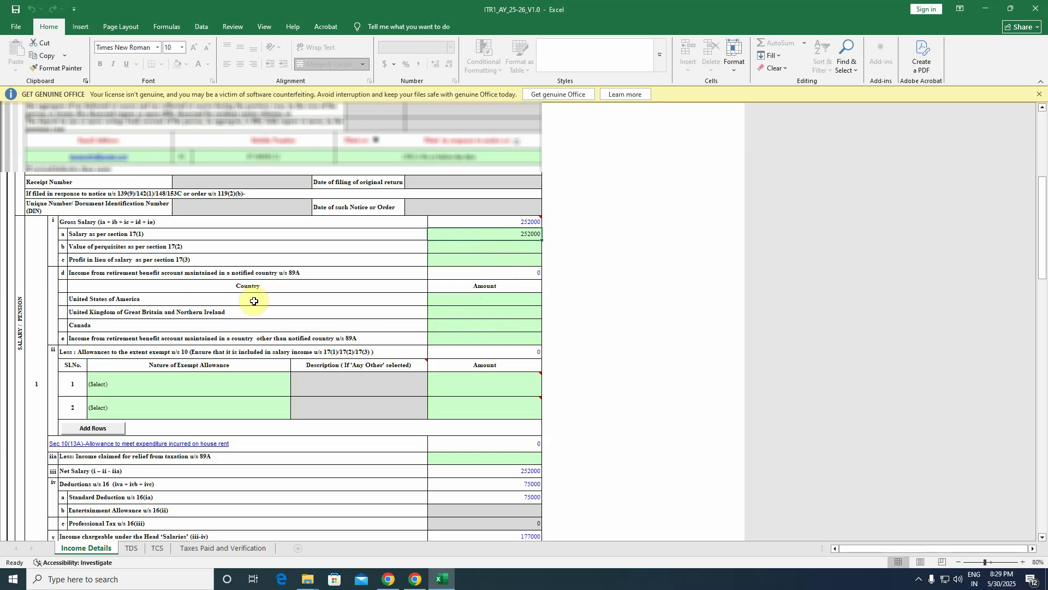
drag(105, 299, 168, 335)
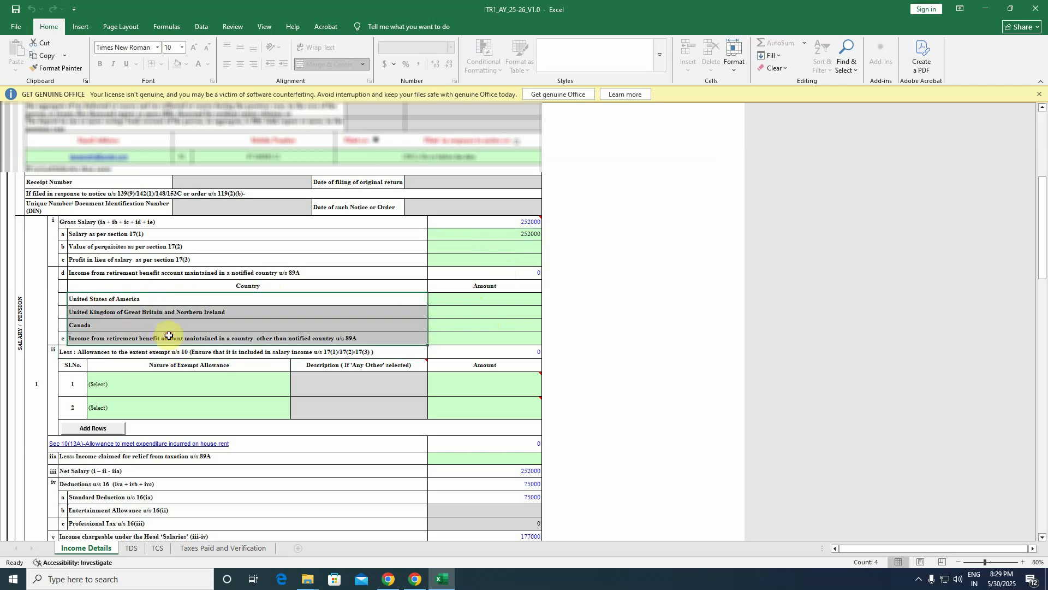
click(358, 382)
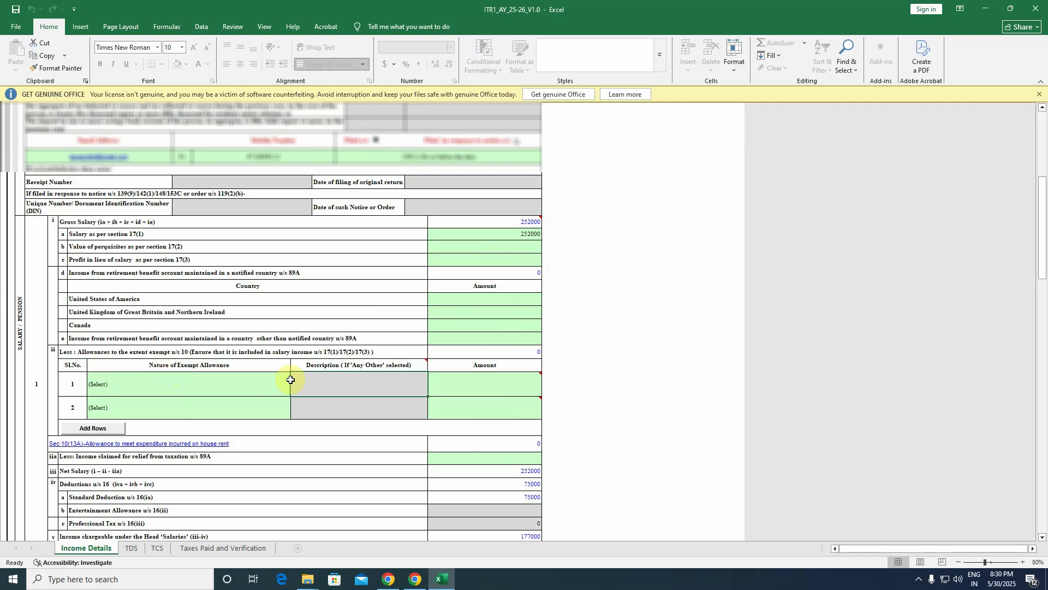
click(241, 381)
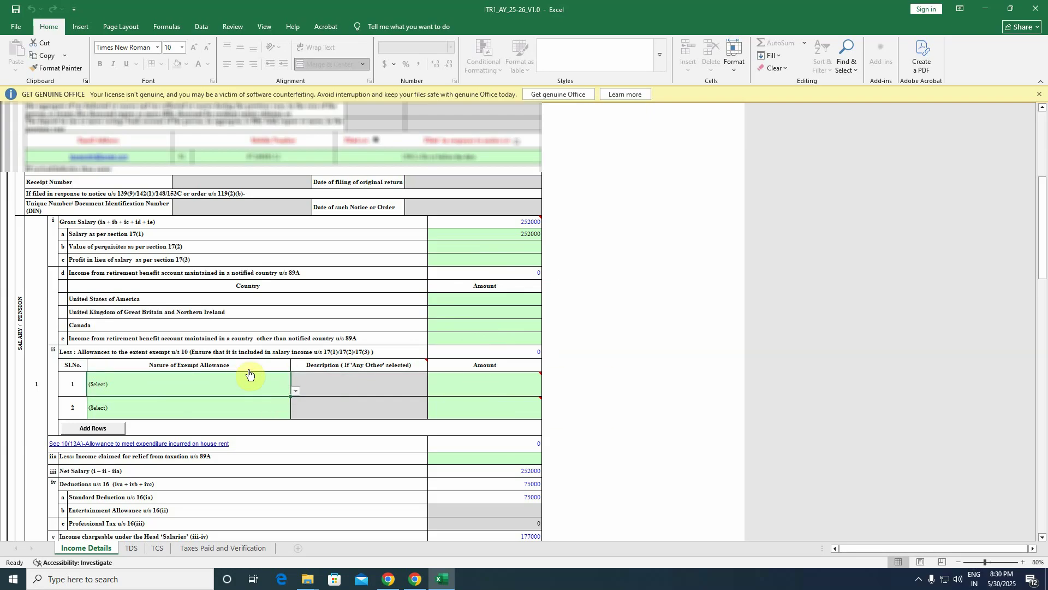
click(295, 391)
click(246, 431)
click(473, 386)
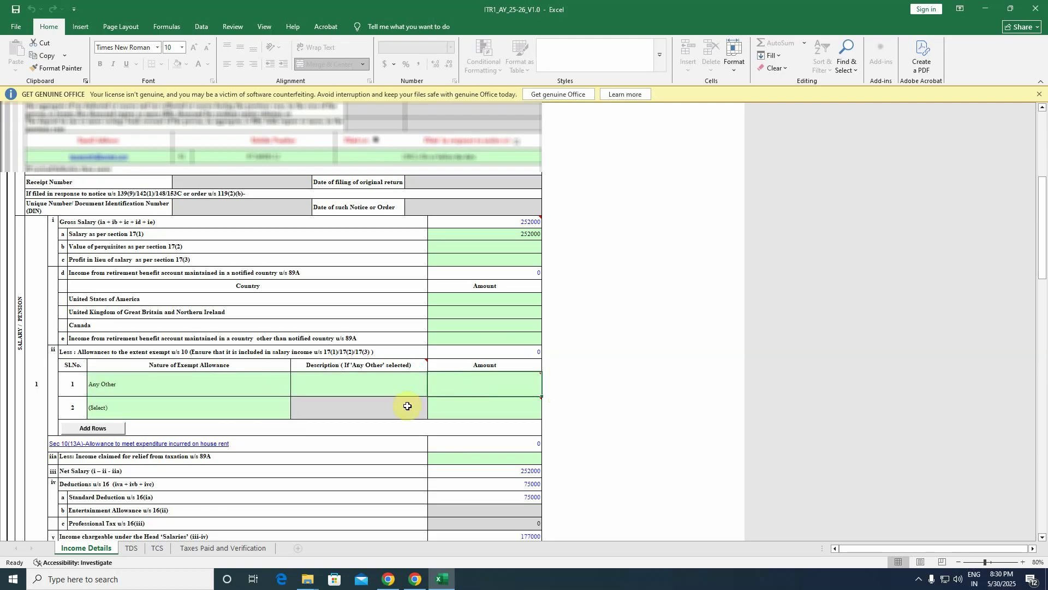
text(15000)
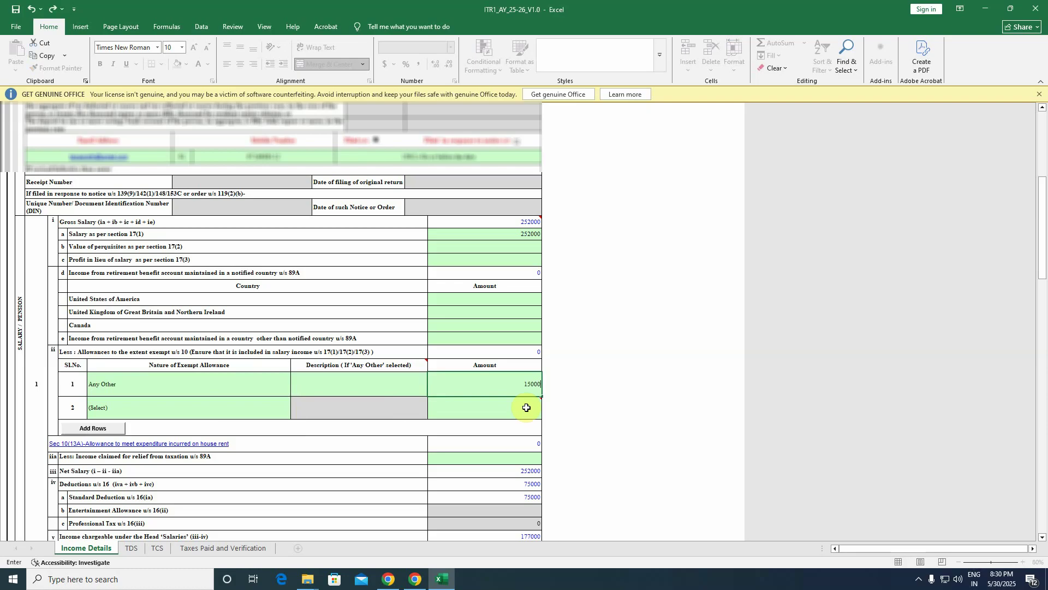
click(568, 379)
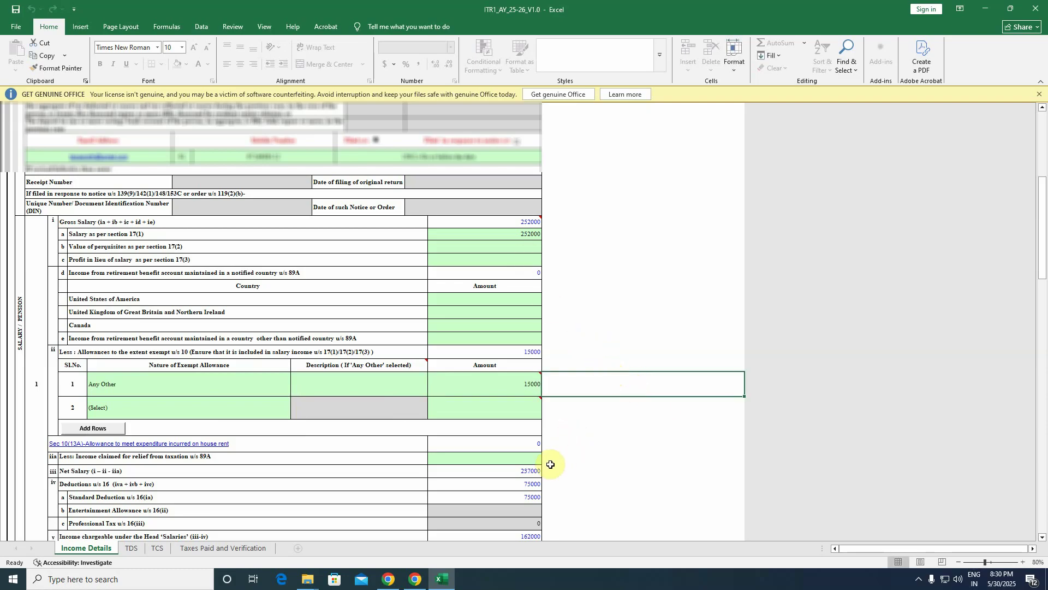
Review the exempt allowances, net salary, section 16 deductions and income chargeable under the head Salaries in the salary section
click(519, 471)
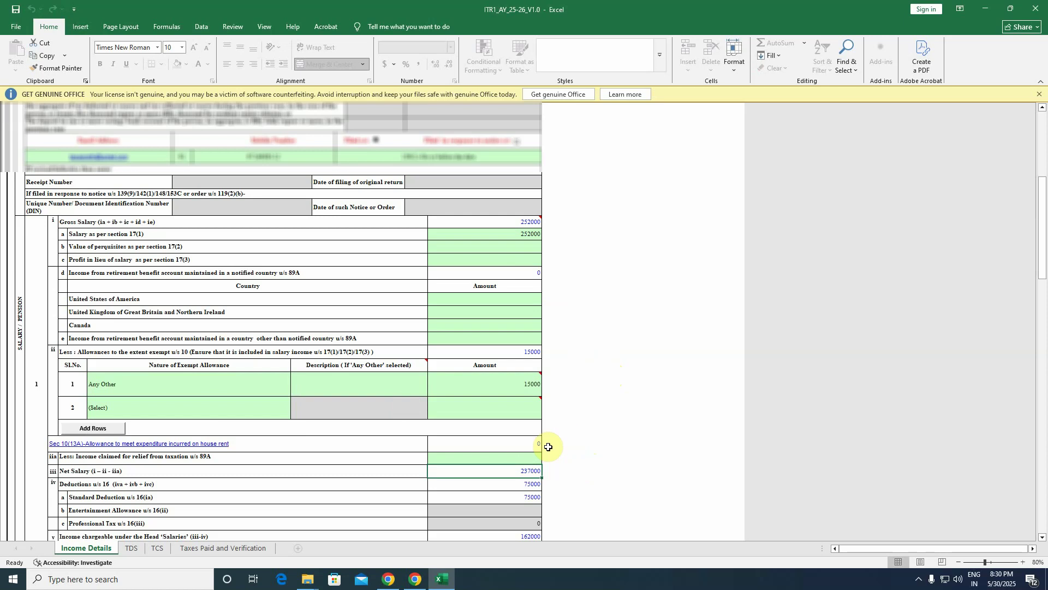
click(520, 485)
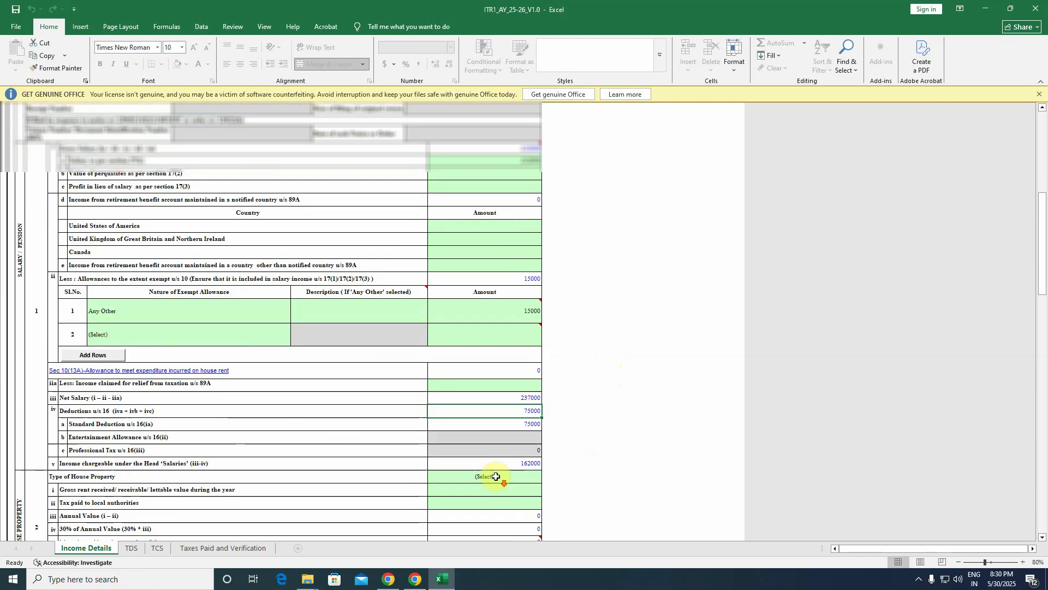
scroll(481, 483, down, 2)
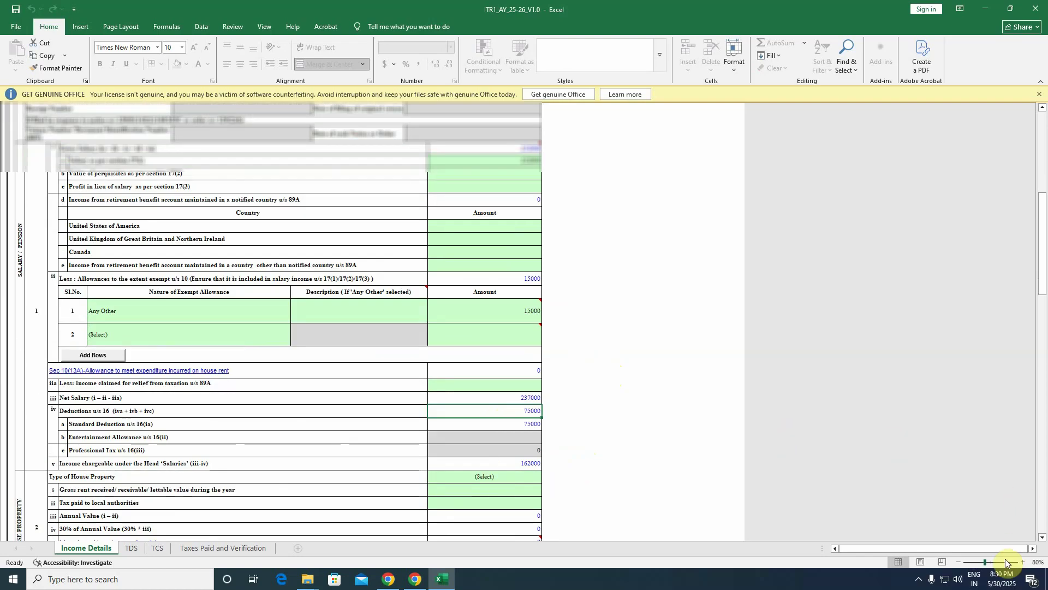
click(1022, 562)
click(1022, 562)
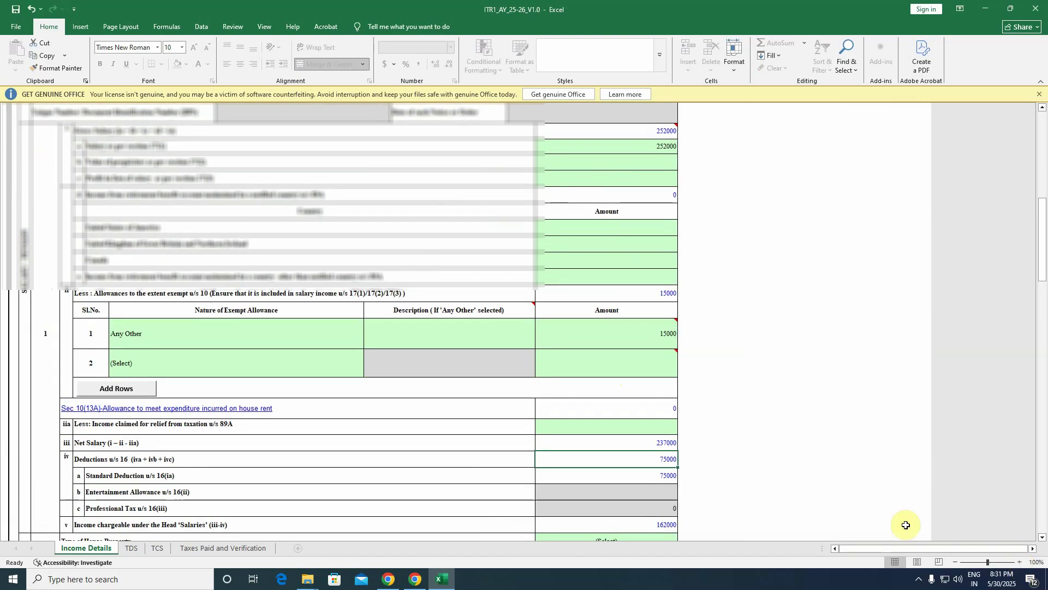
click(1020, 563)
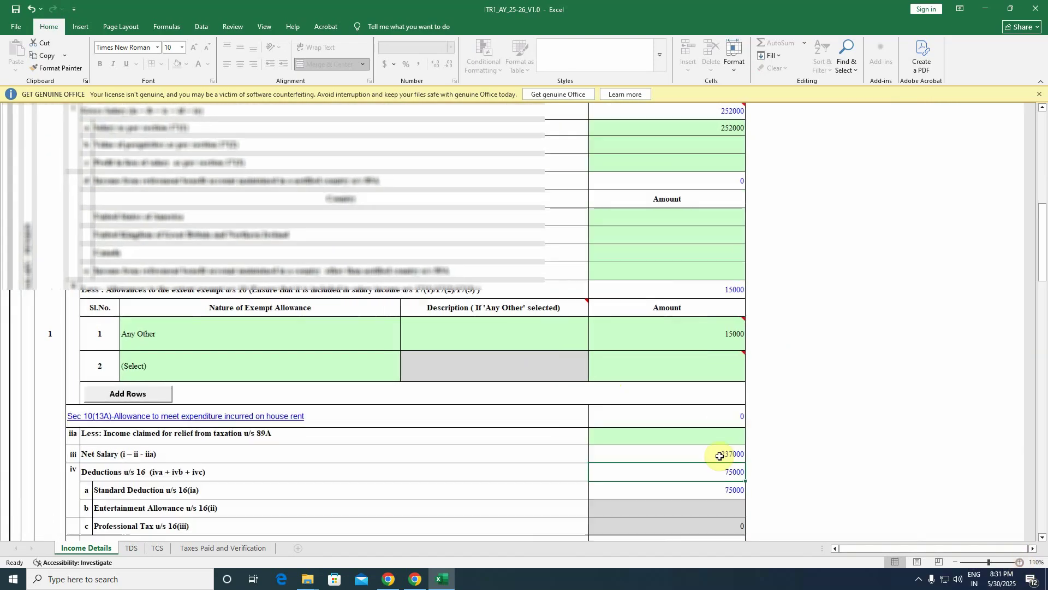
scroll(440, 377, up, 10)
scroll(448, 378, down, 10)
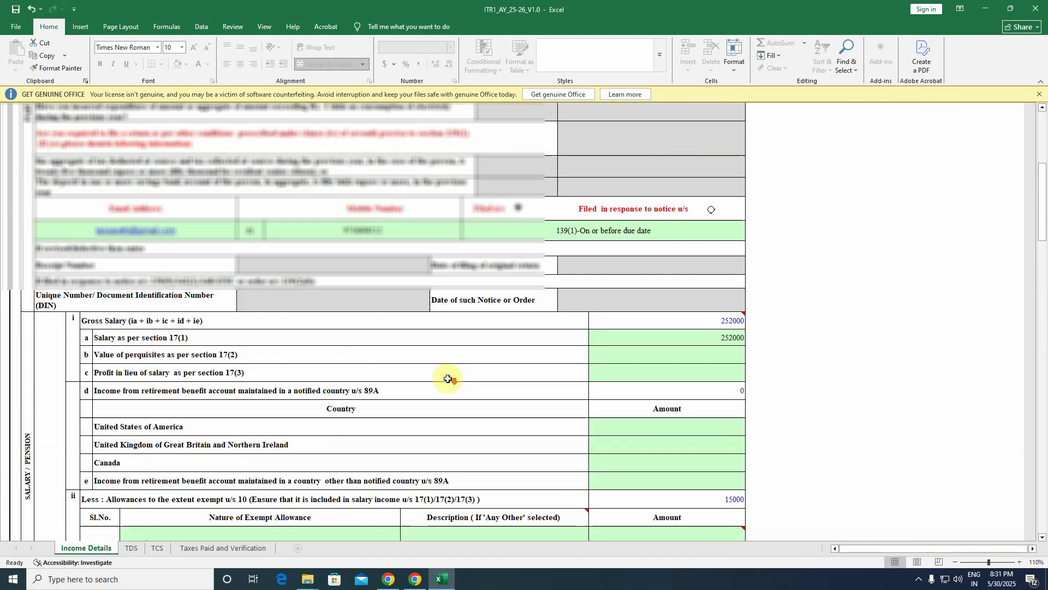
scroll(696, 251, down, 2)
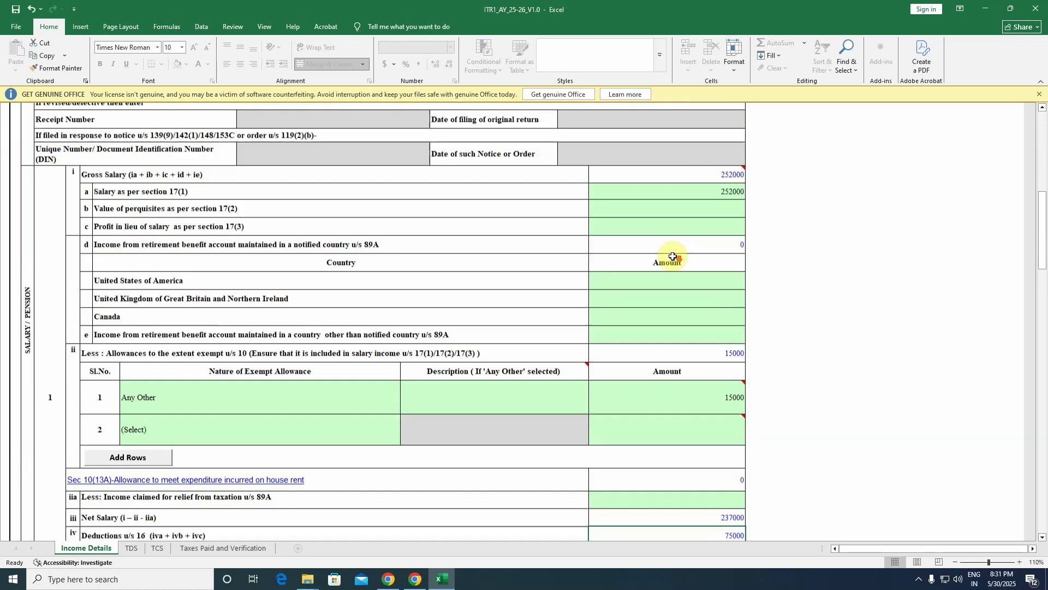
click(702, 297)
scroll(615, 302, down, 1)
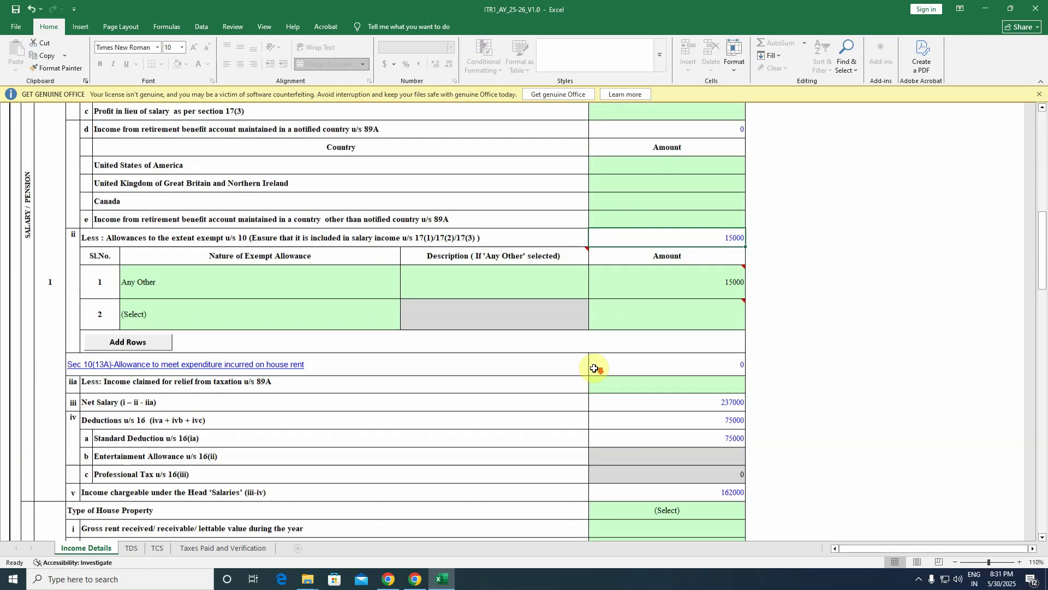
click(726, 419)
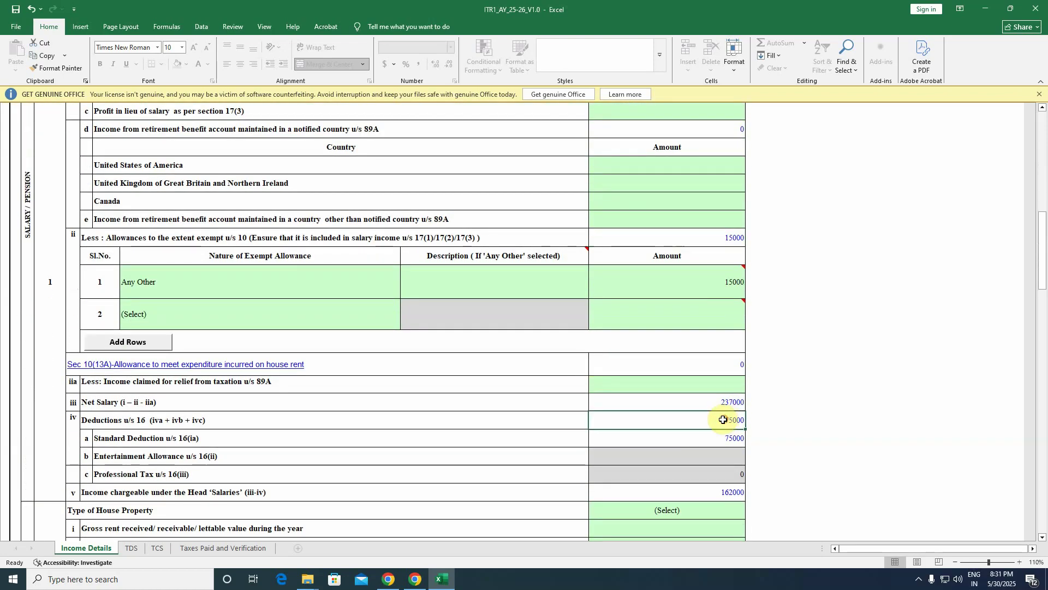
click(601, 430)
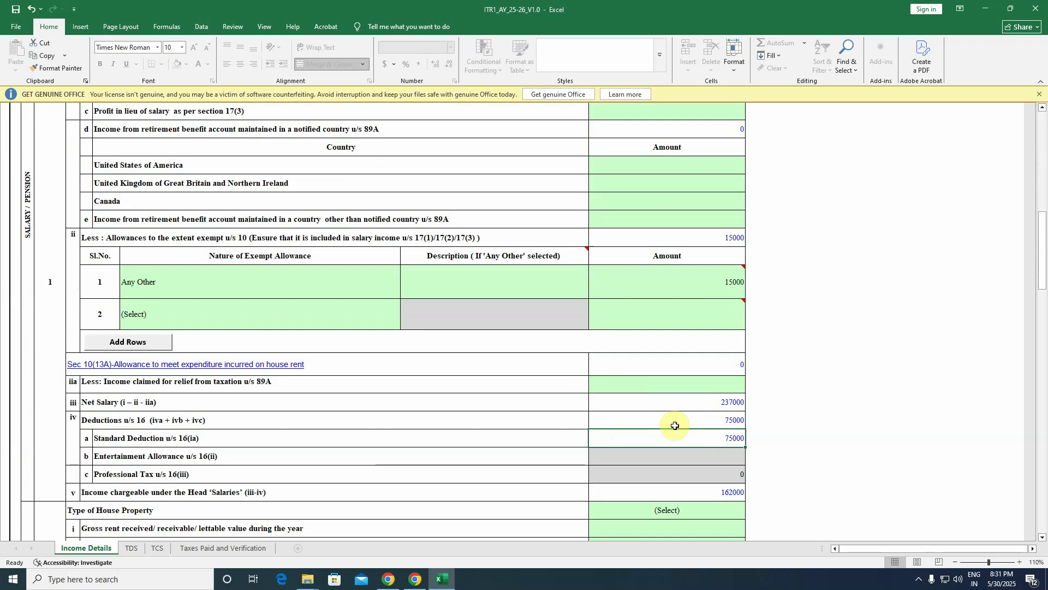
click(724, 405)
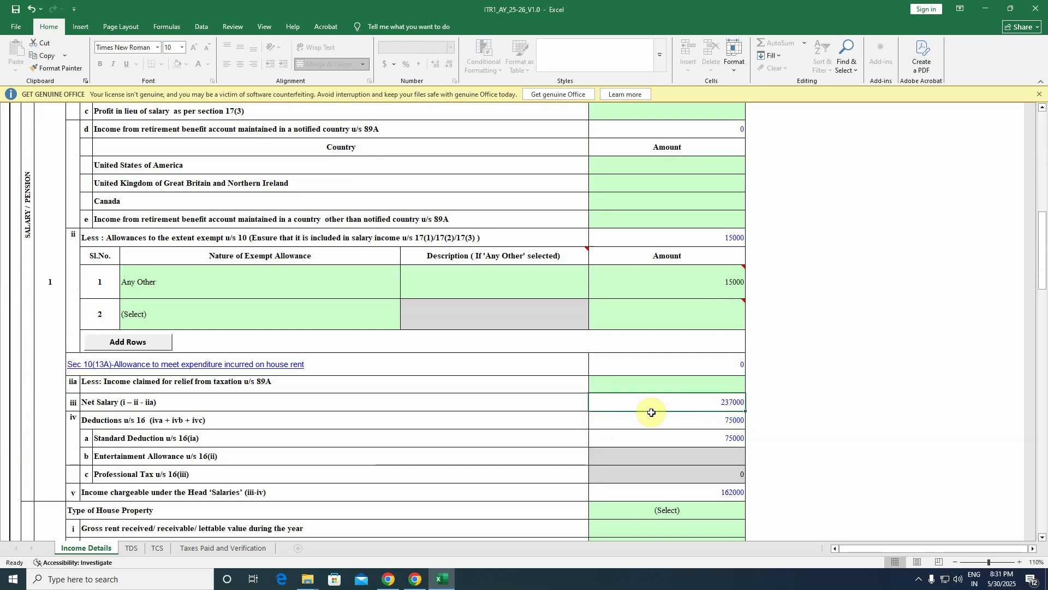
click(704, 491)
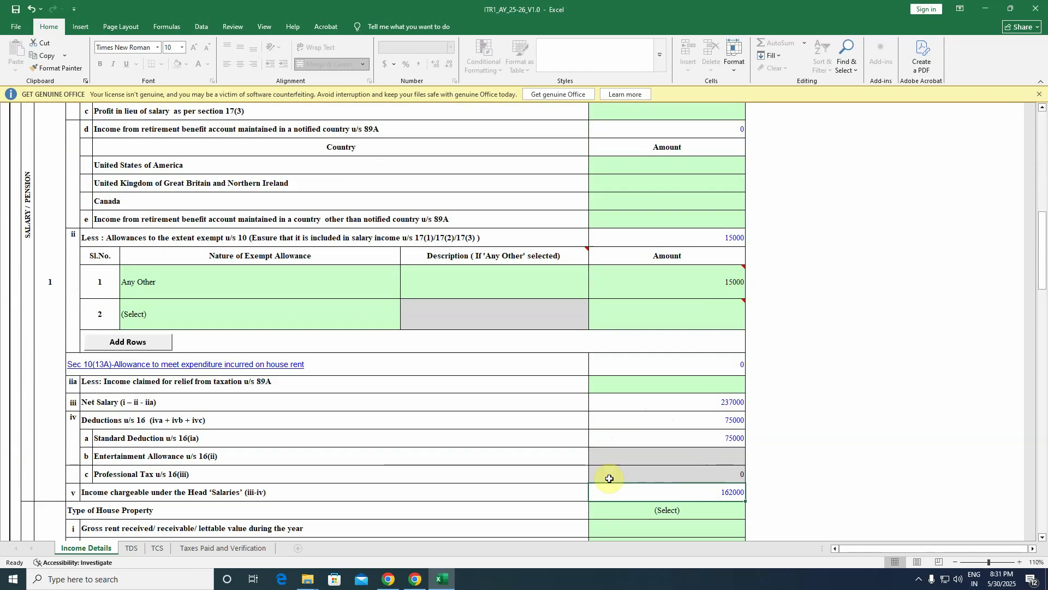
Set the Interest from Savings Bank Account amount under Income from Other Sources to 14986
scroll(503, 431, down, 3)
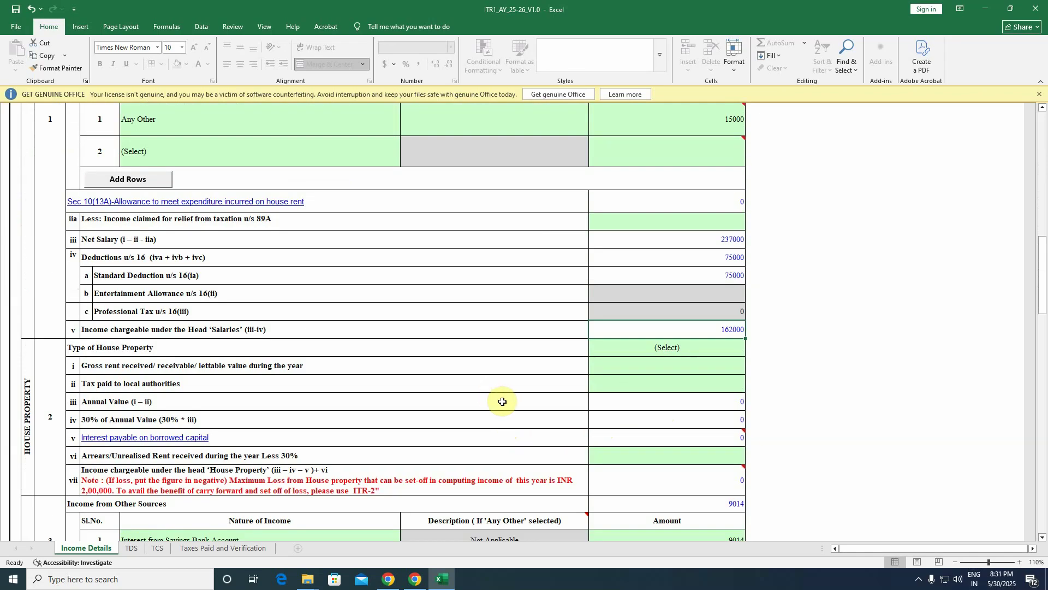
click(653, 350)
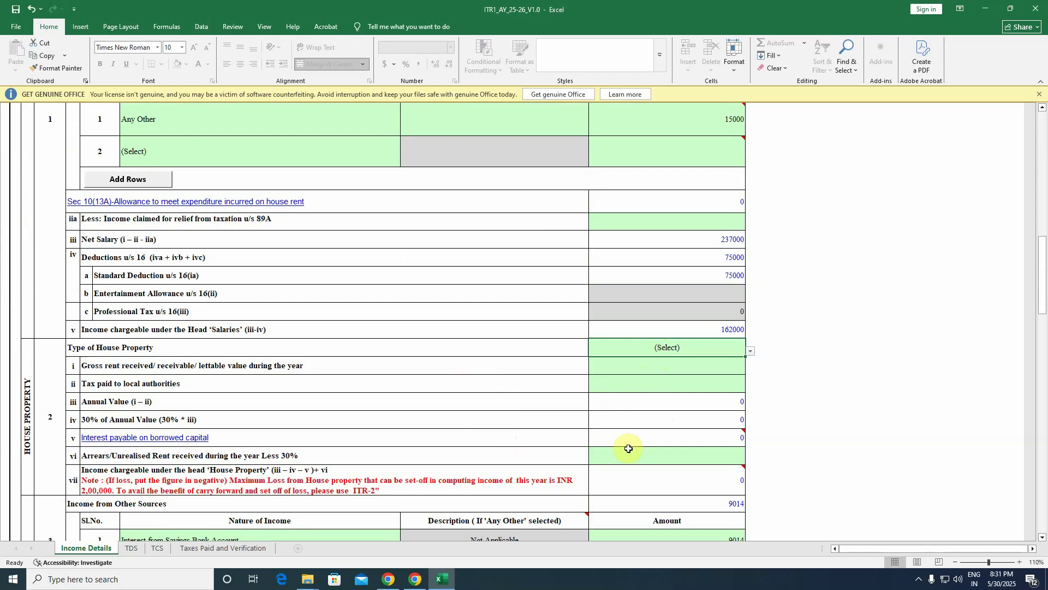
scroll(628, 448, down, 4)
scroll(494, 402, up, 1)
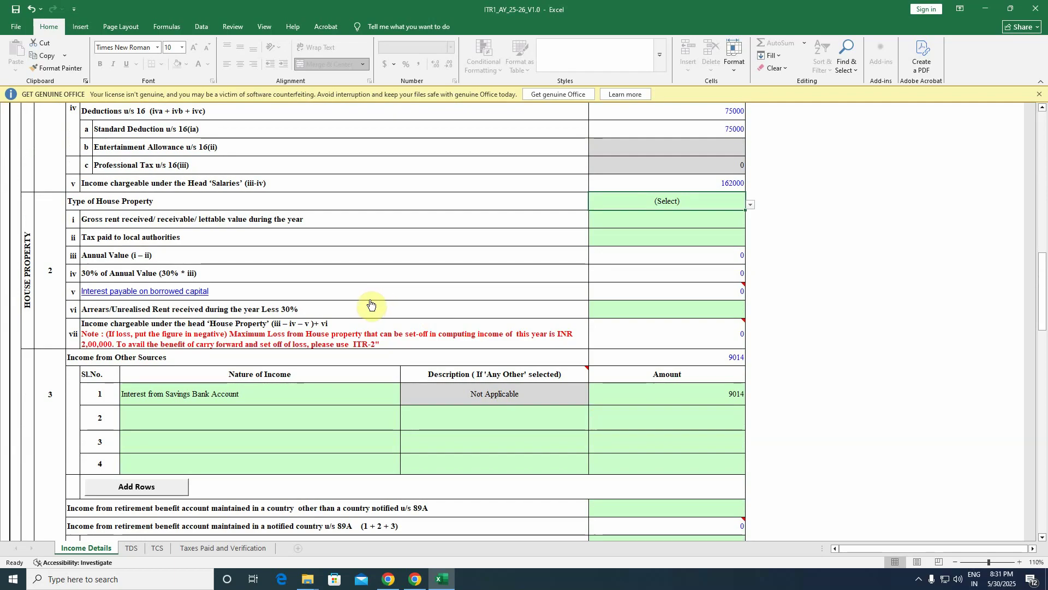
scroll(266, 394, down, 1)
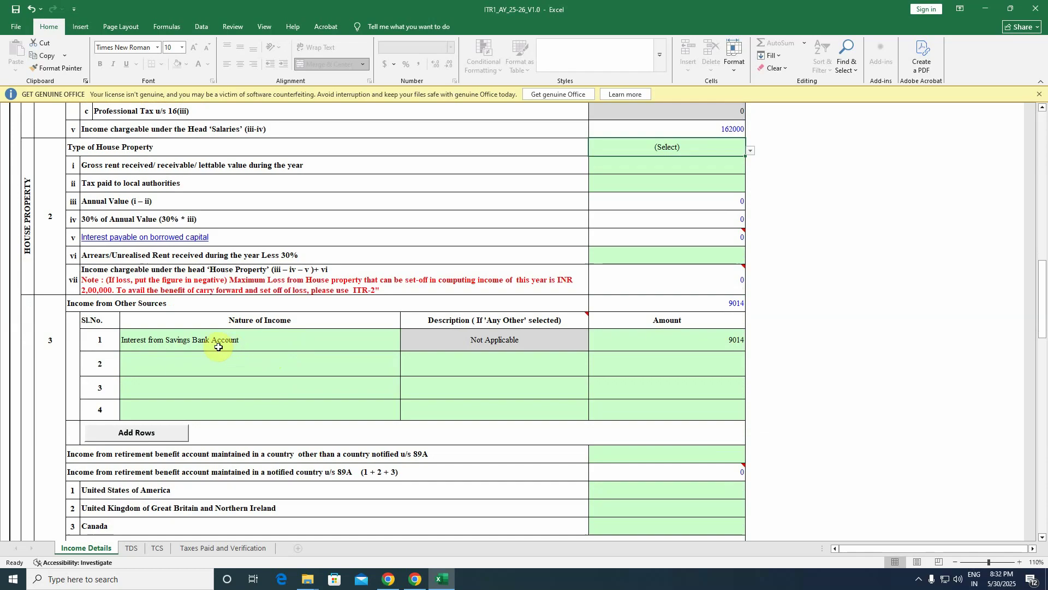
click(678, 339)
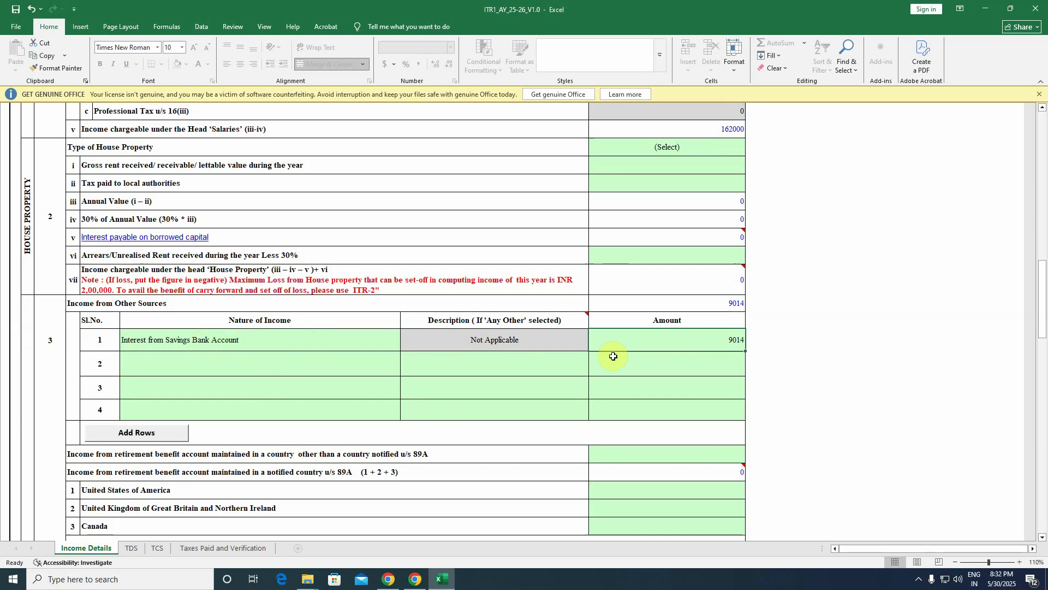
text(14)
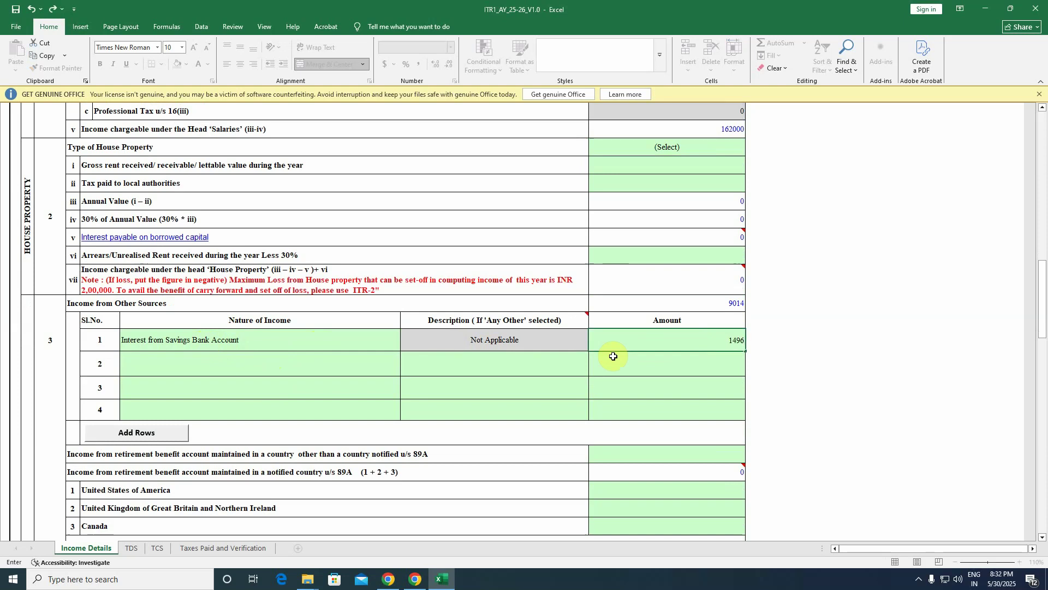
text(986)
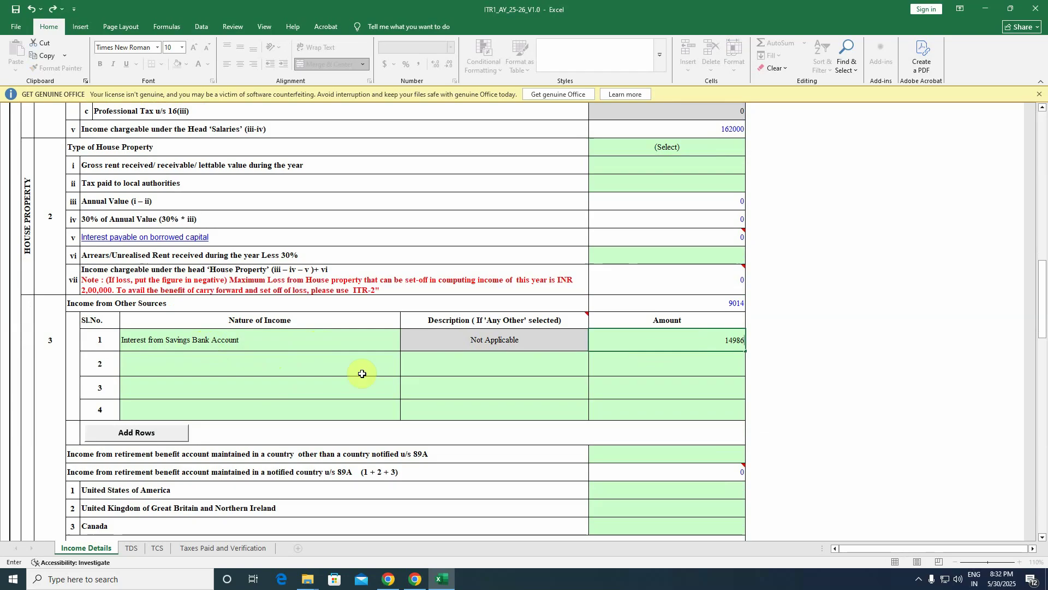
Set the nature of income in row 2 of Income from Other Sources to Any Other
click(286, 360)
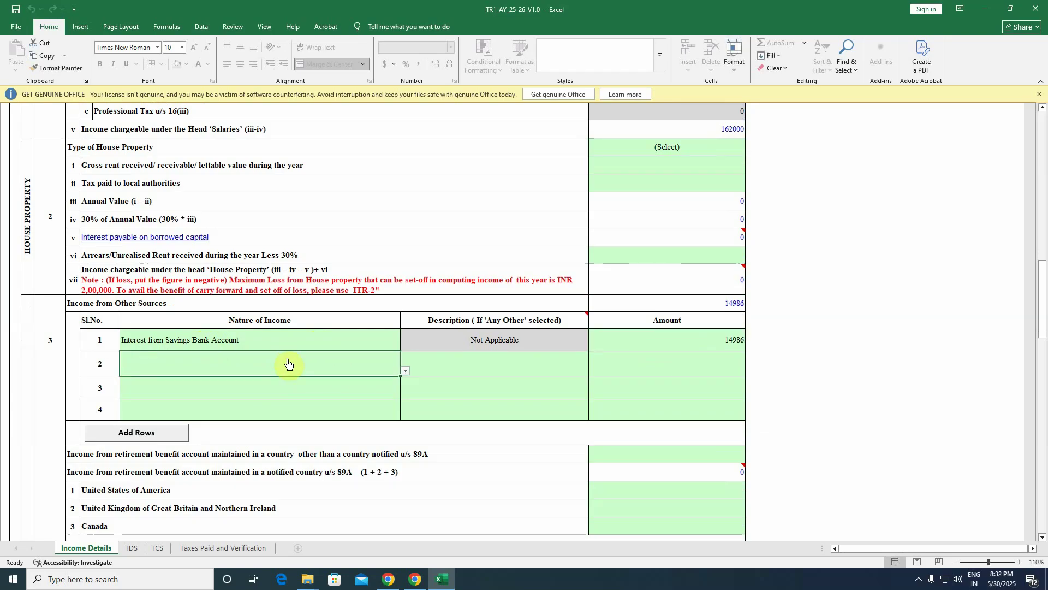
key(alt+Down)
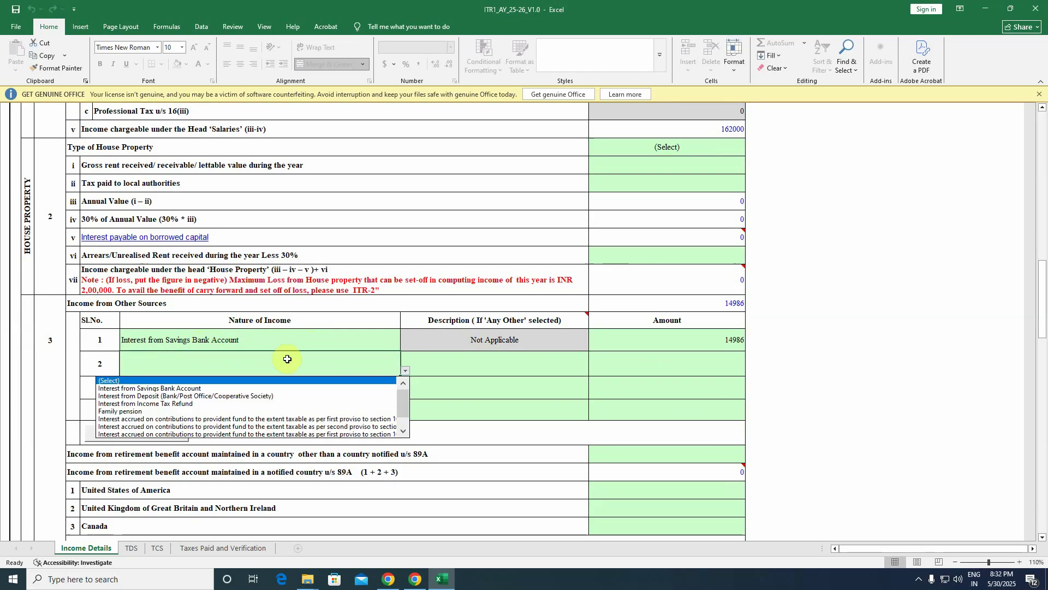
key(Down)
key(Down)
key(Down)
key(Down)
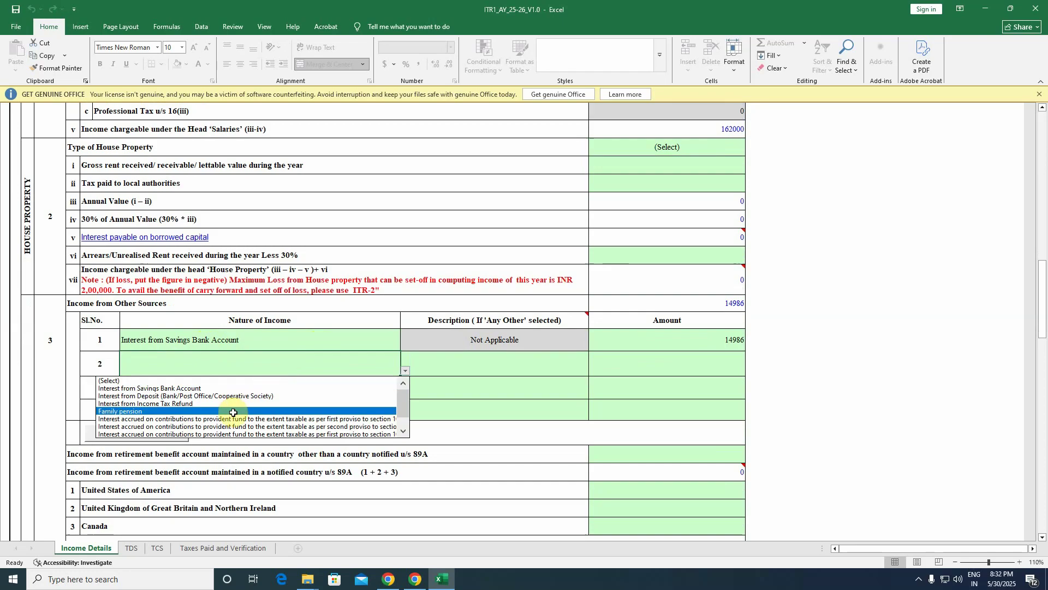
key(Down)
key(Down)
key(Down)
key(Down)
key(Down)
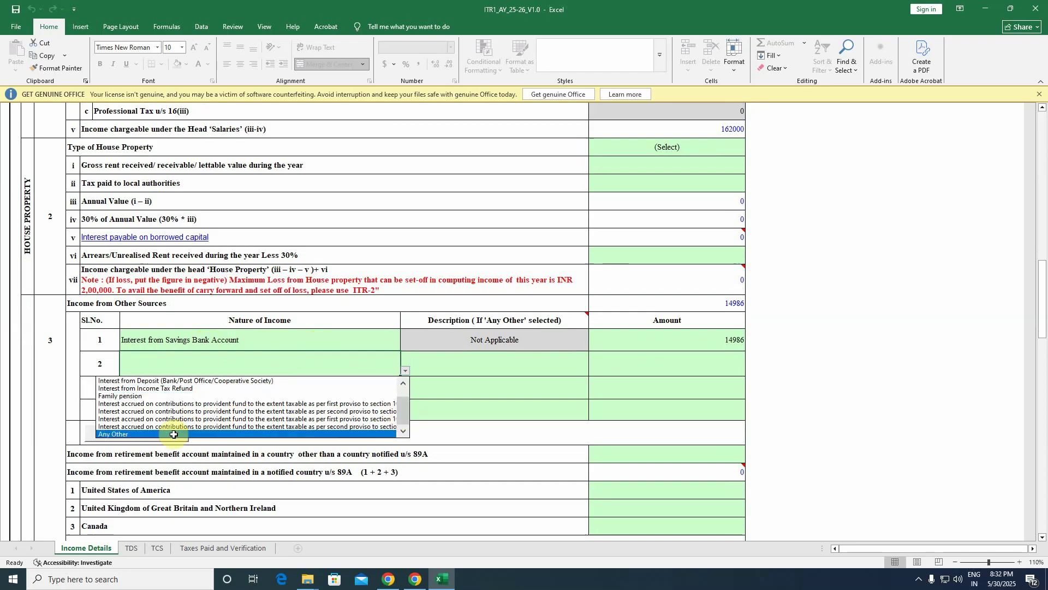
key(Return)
key(Tab)
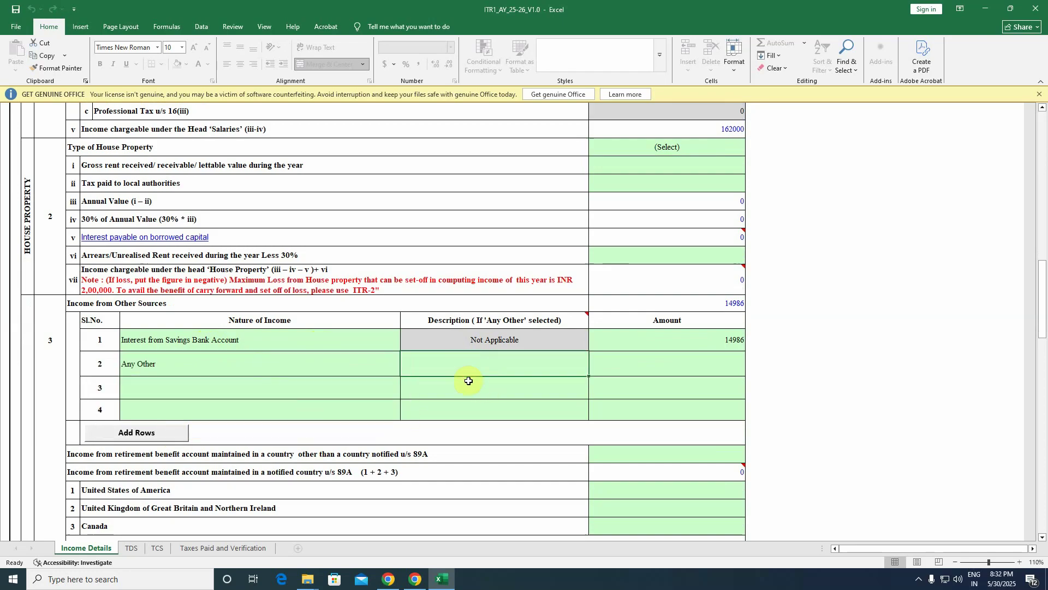
Describe the row 2 other-source income as commission and enter an amount of 250000
text(com)
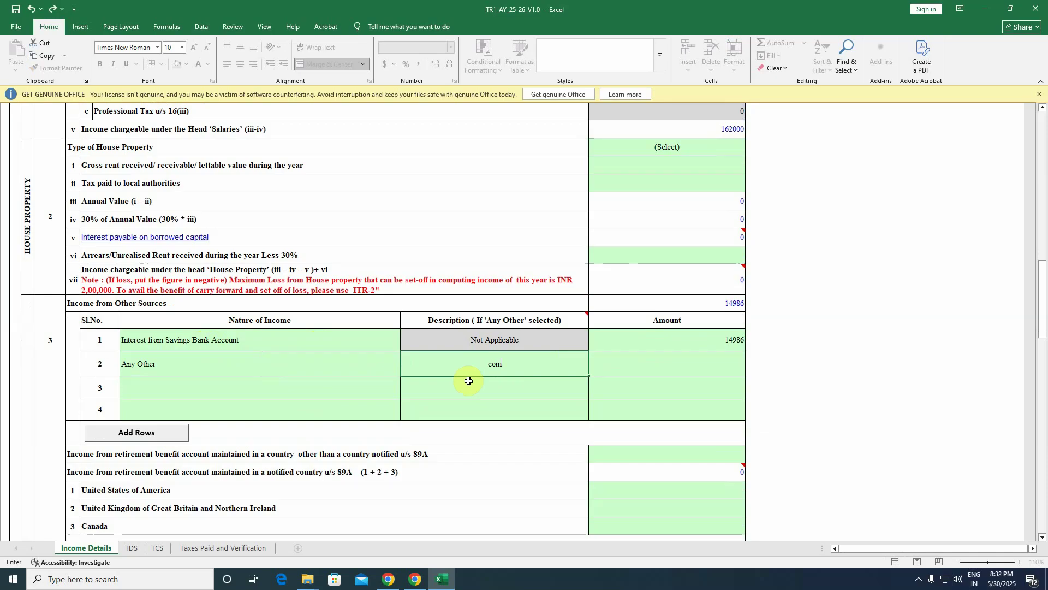
text(mission)
key(Return)
key(Up)
key(Right)
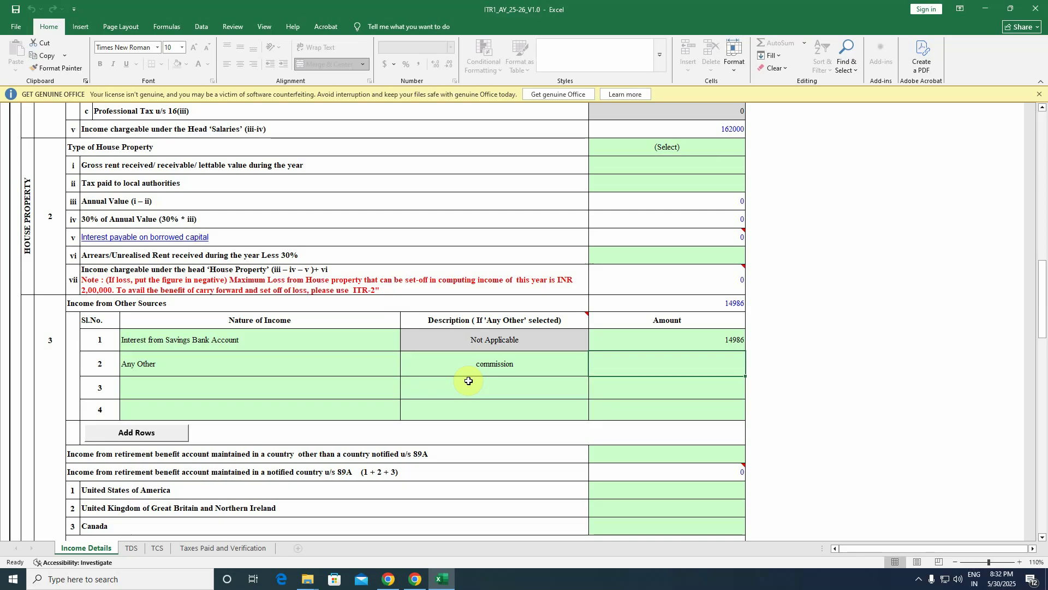
text(250000)
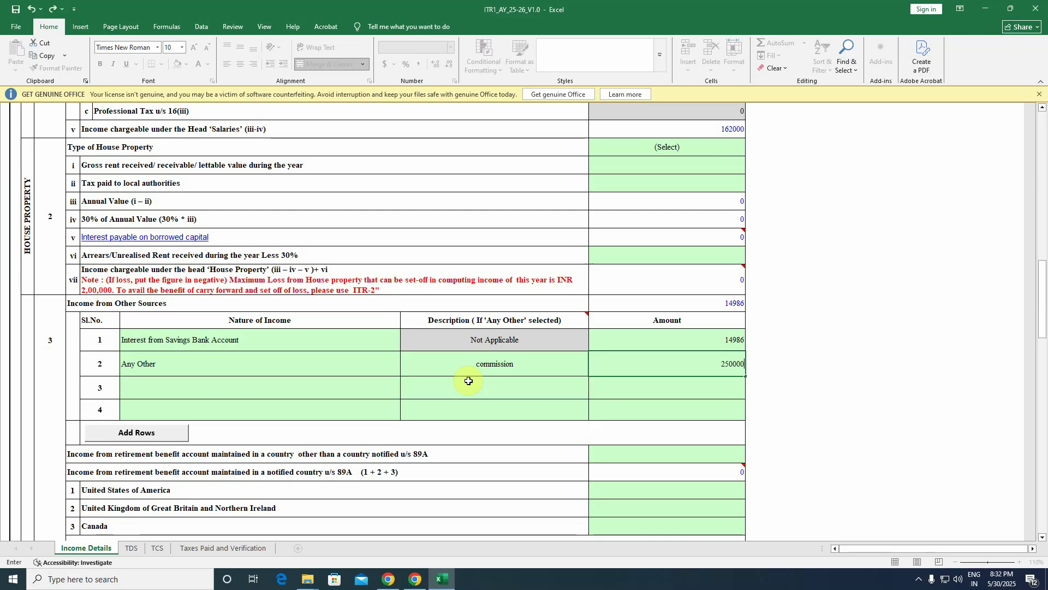
Fill row 3 of Income from Other Sources with Any Other, the description other and an amount of 200000
click(230, 389)
key(alt+Down)
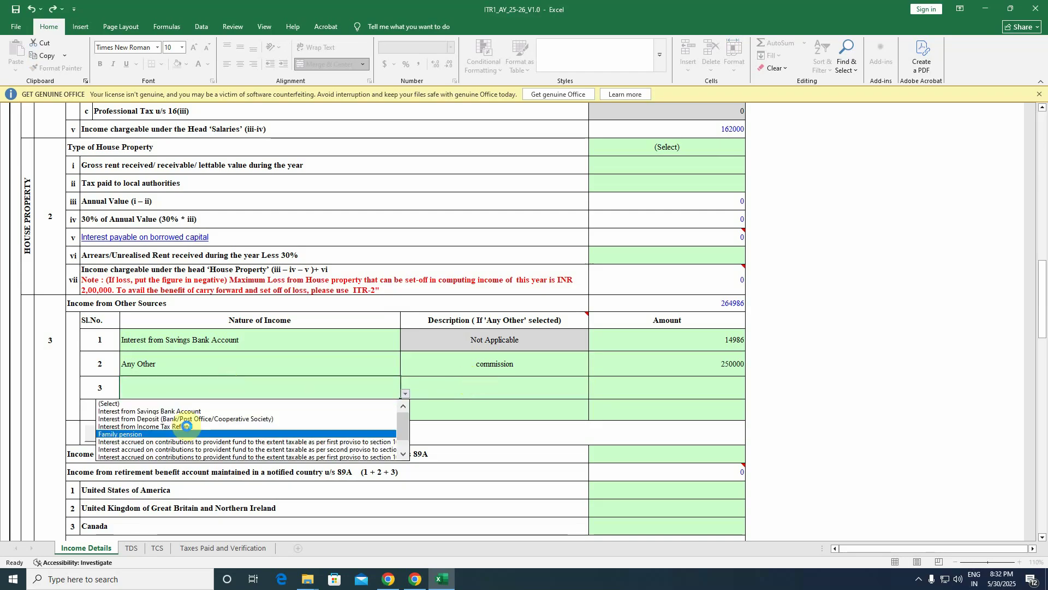
scroll(388, 421, down, 5)
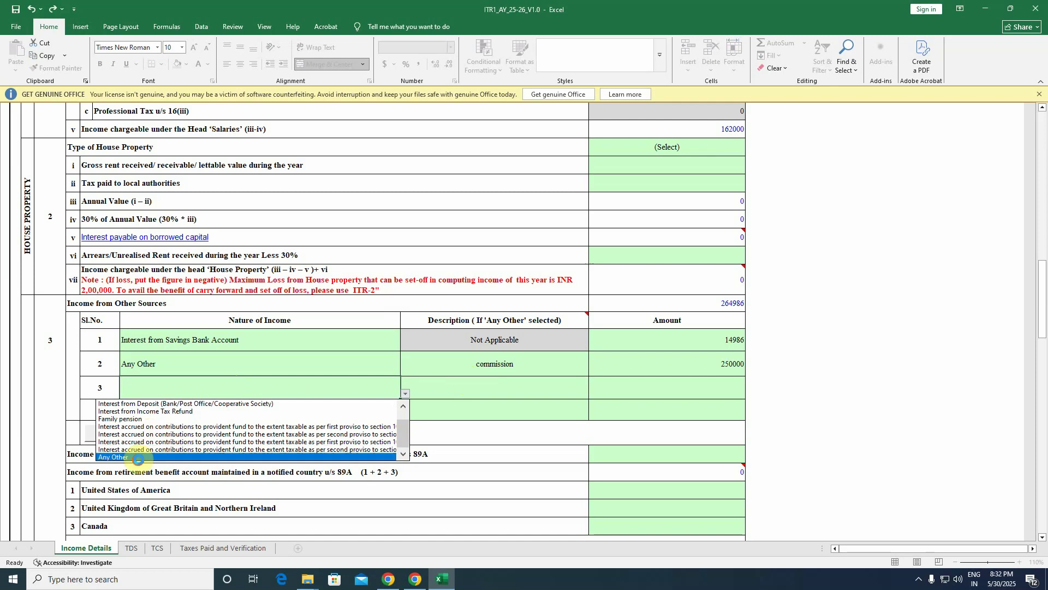
click(137, 457)
click(464, 385)
text(other)
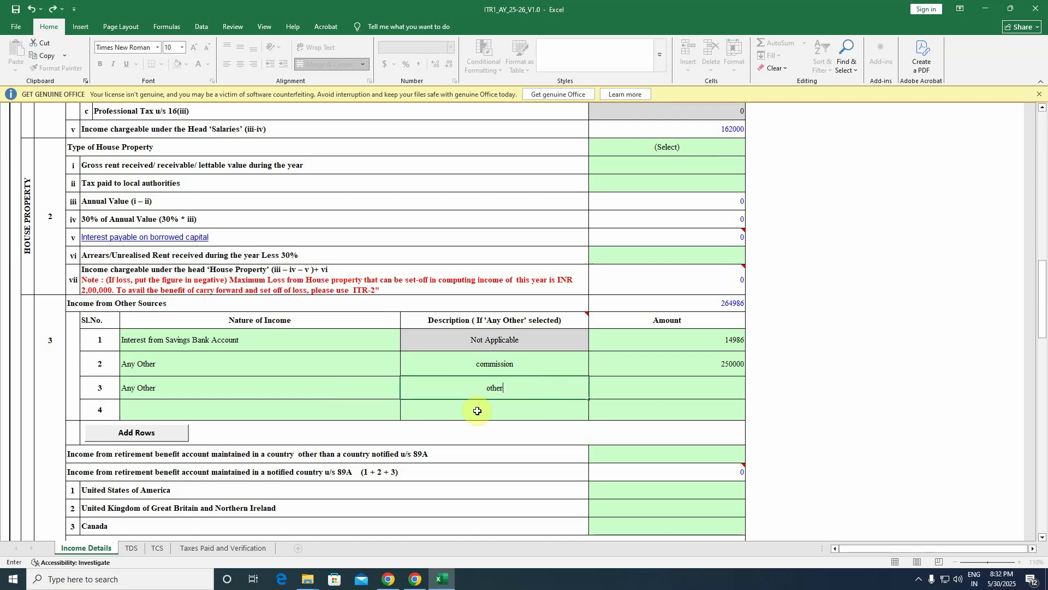
click(679, 382)
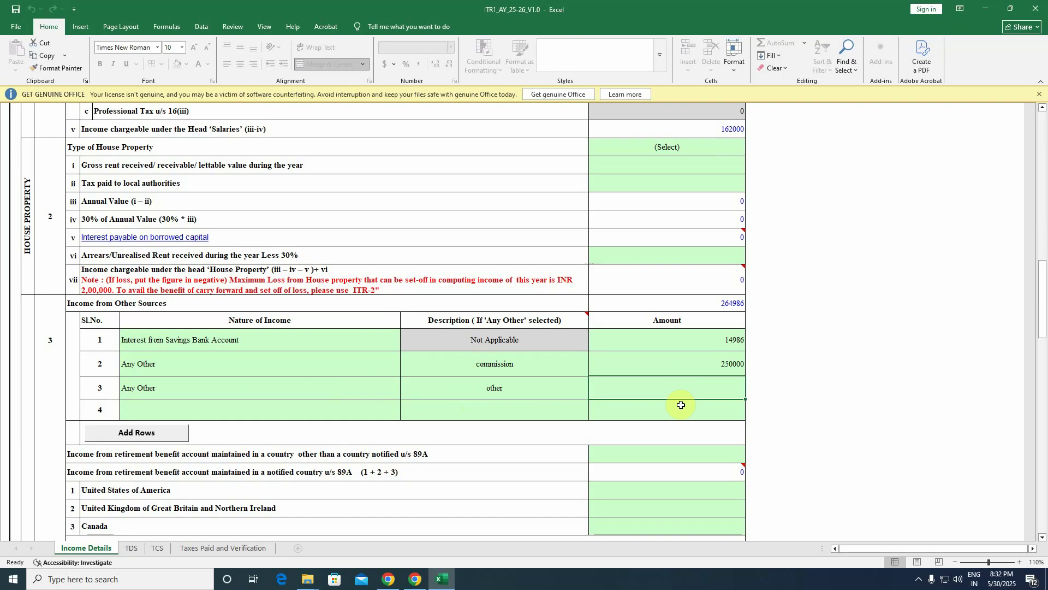
text(20)
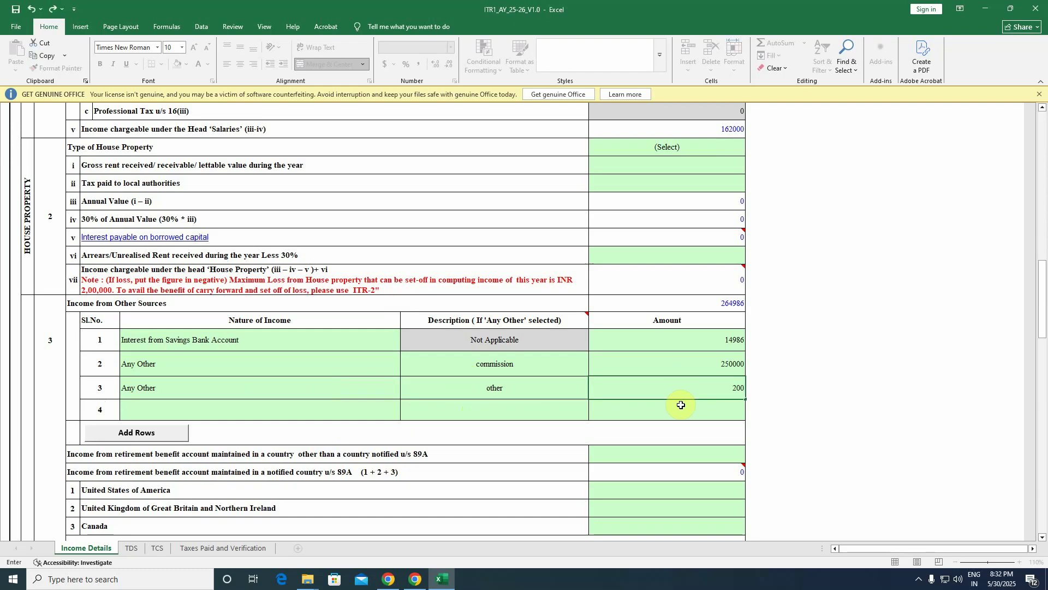
text(0000)
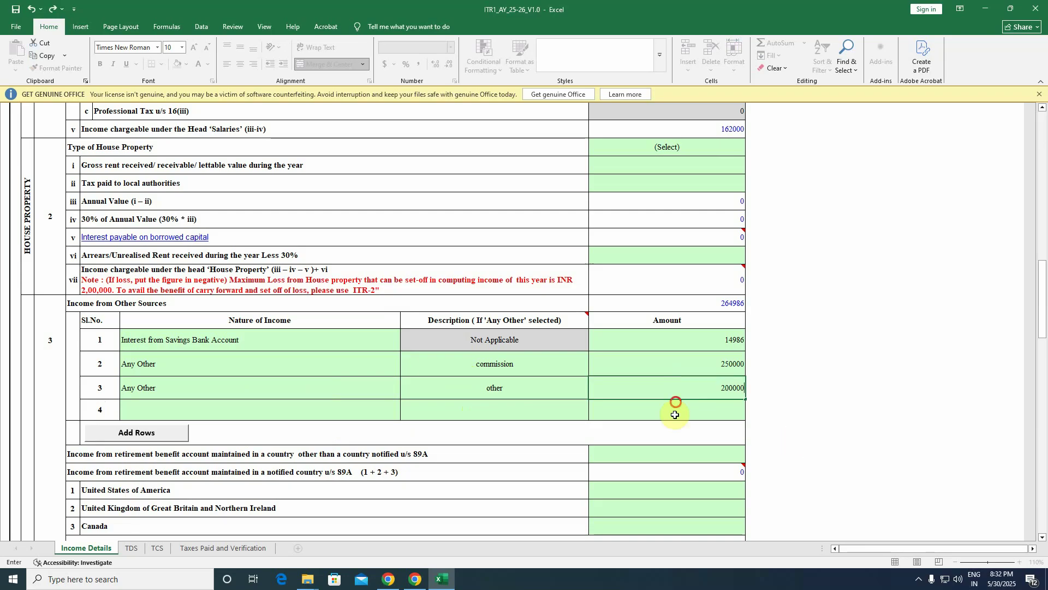
click(677, 404)
Review the Income from Other Sources entries, the retirement benefit and dividend rows, and the Gross Total Income
scroll(561, 382, down, 4)
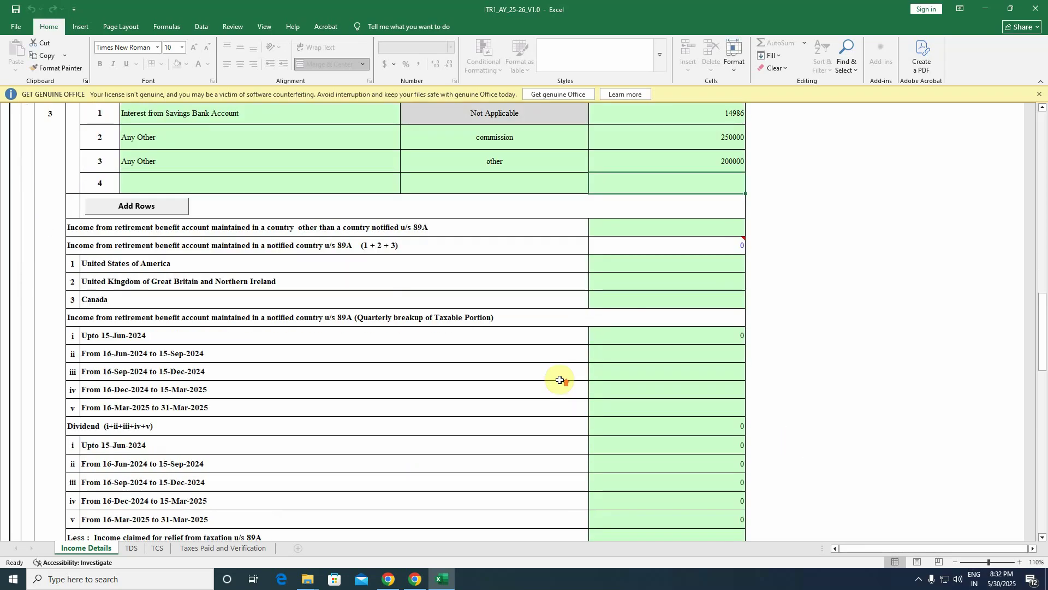
scroll(561, 381, up, 3)
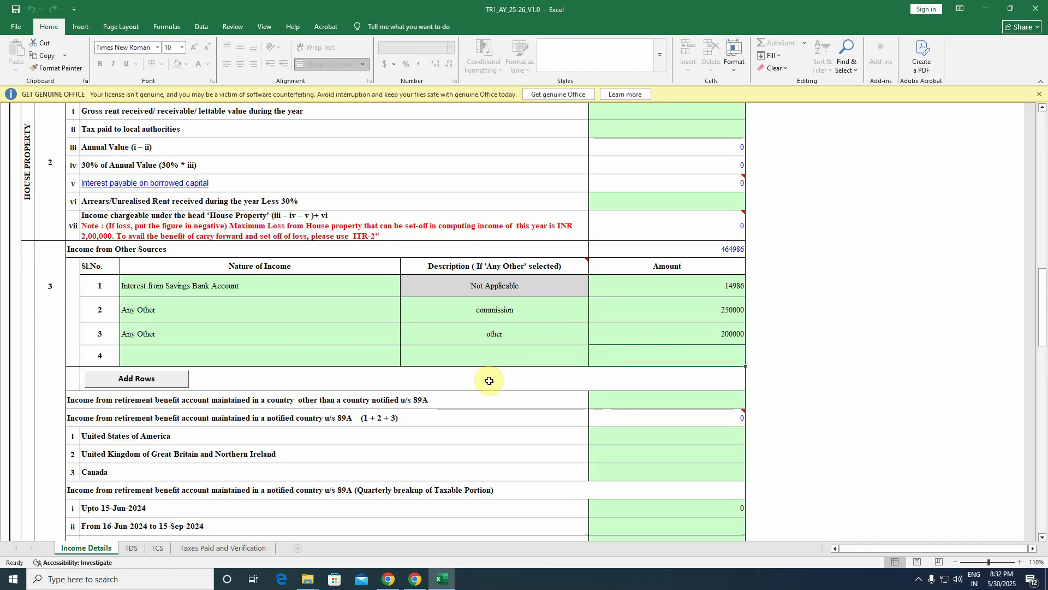
scroll(491, 371, down, 1)
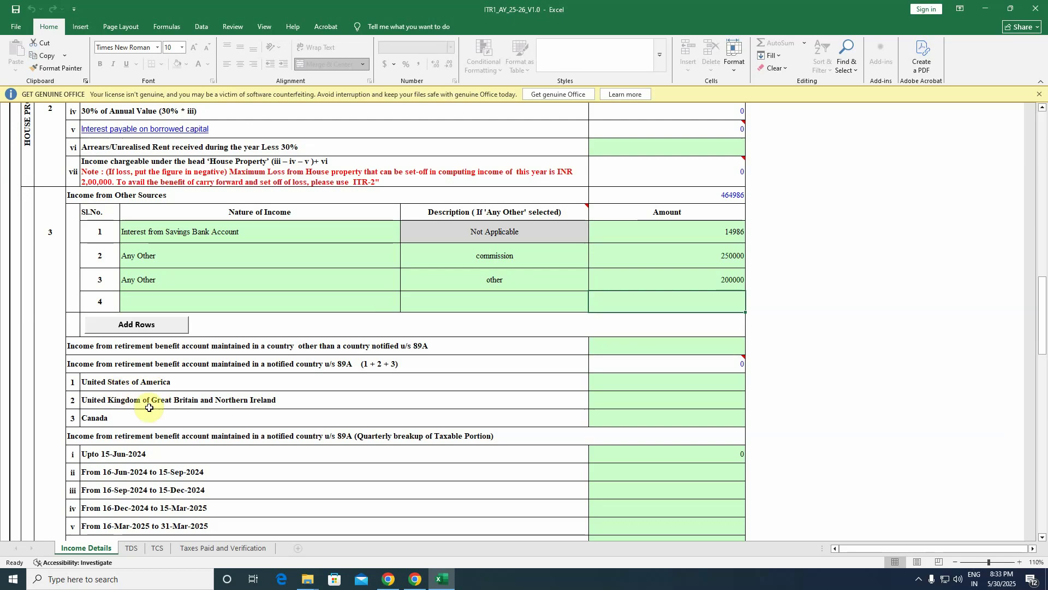
scroll(145, 400, down, 2)
scroll(290, 360, down, 3)
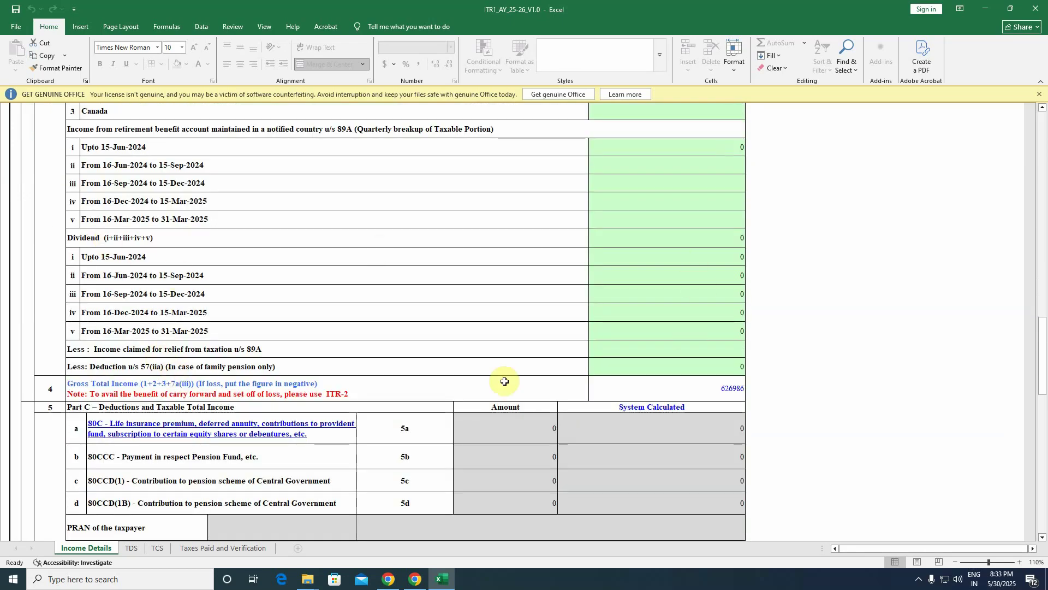
scroll(385, 373, down, 2)
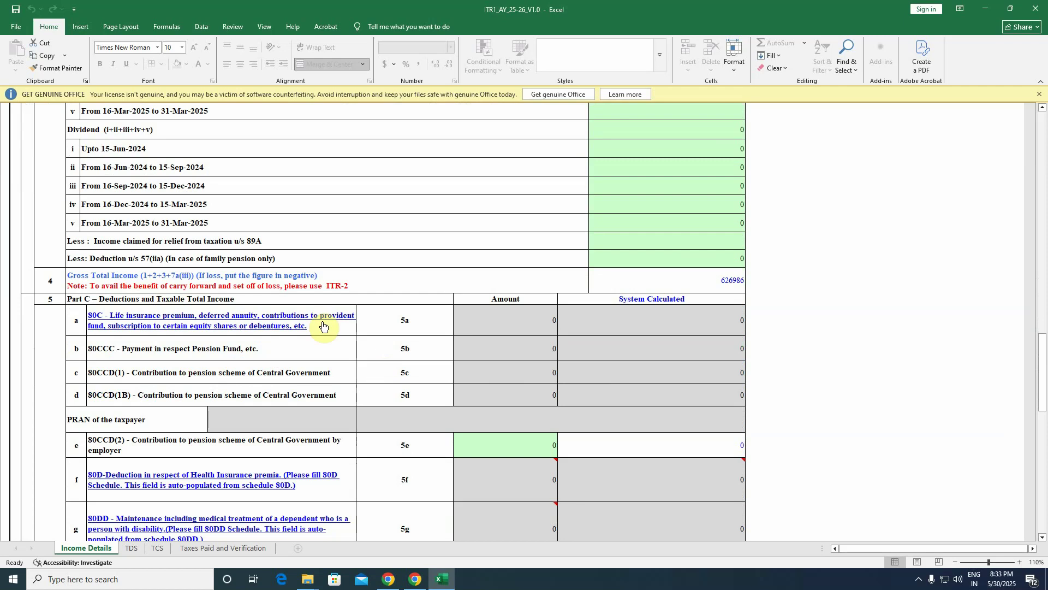
click(676, 274)
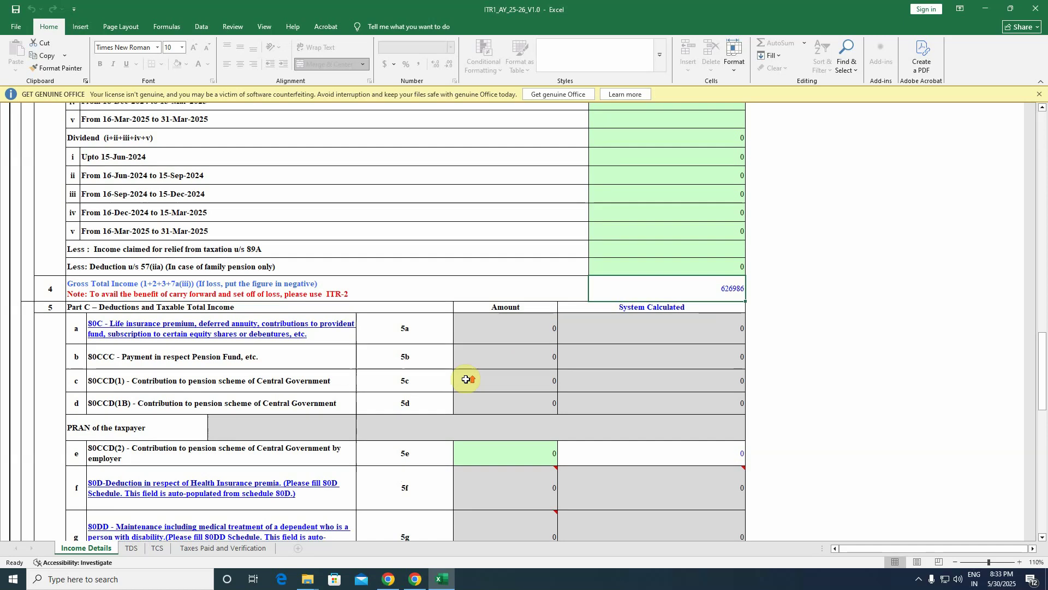
Check the new tax regime opt-out choice in the general information section and read its note on disallowed deductions
scroll(466, 379, up, 15)
scroll(465, 378, up, 10)
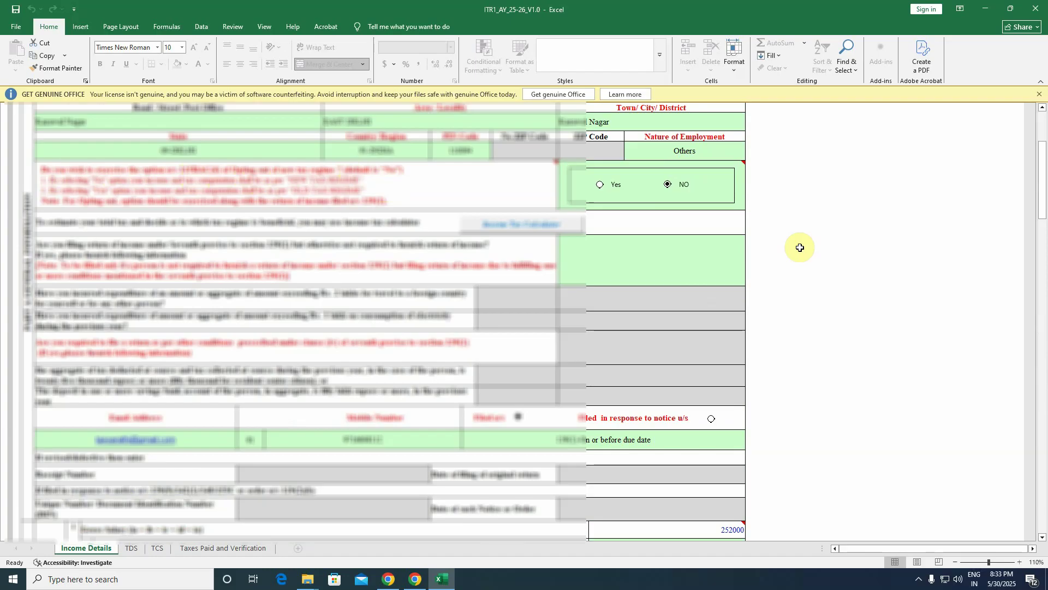
mouse_move(599, 187)
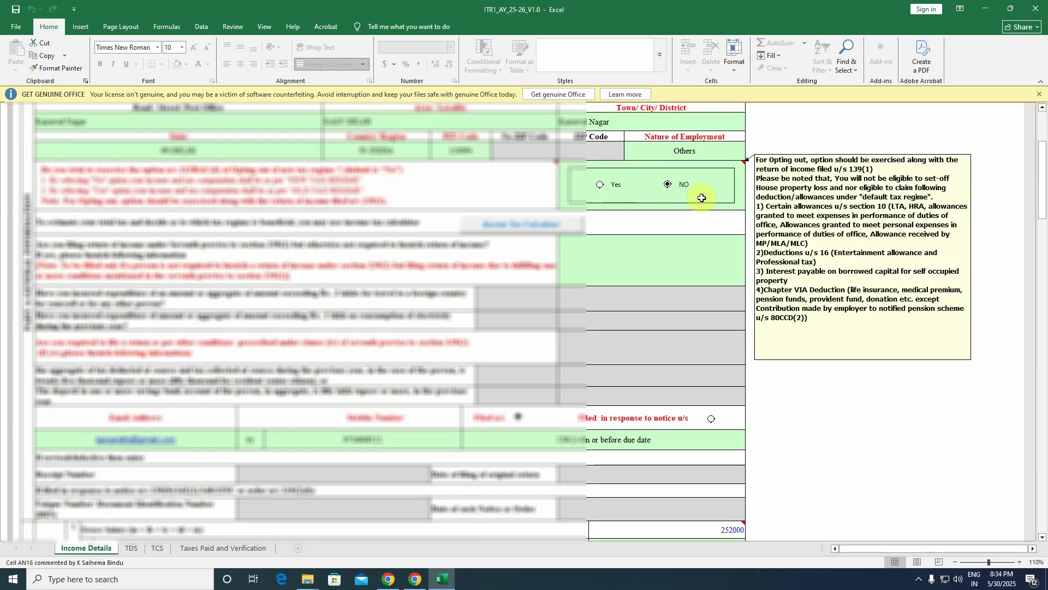
click(720, 225)
Examine the Part C deductions from 80C to 80CCH, the total deductions and the total income
scroll(718, 277, down, 15)
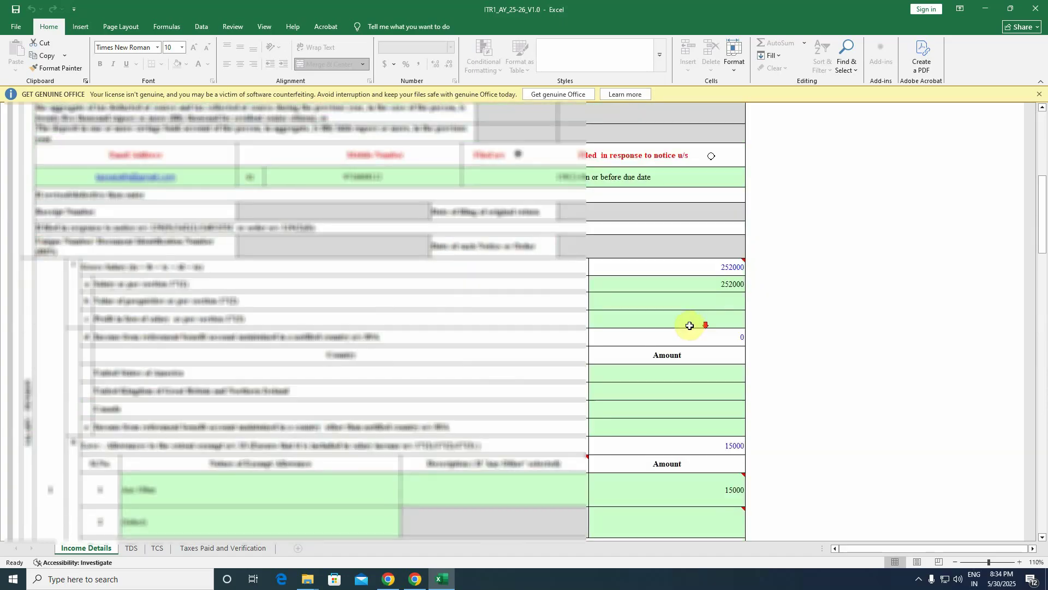
scroll(630, 317, down, 7)
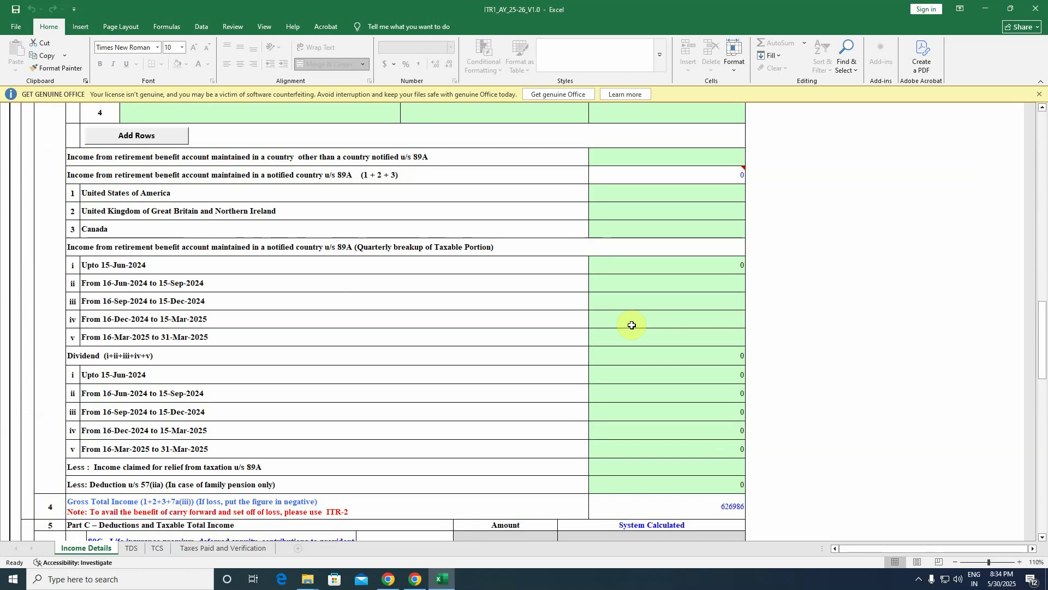
scroll(633, 318, down, 8)
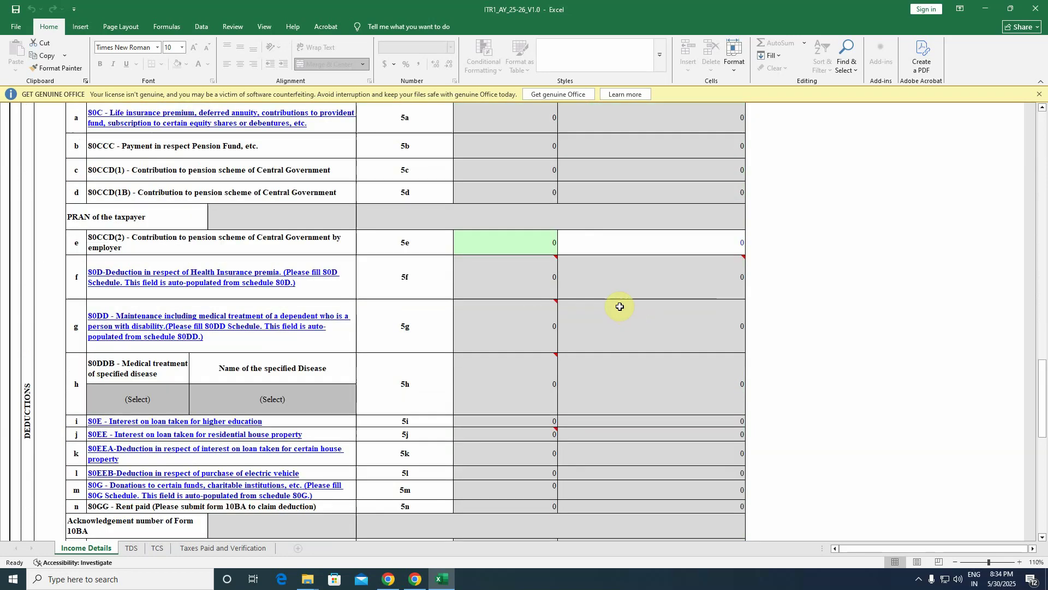
scroll(619, 307, down, 2)
scroll(620, 307, down, 2)
scroll(621, 322, up, 5)
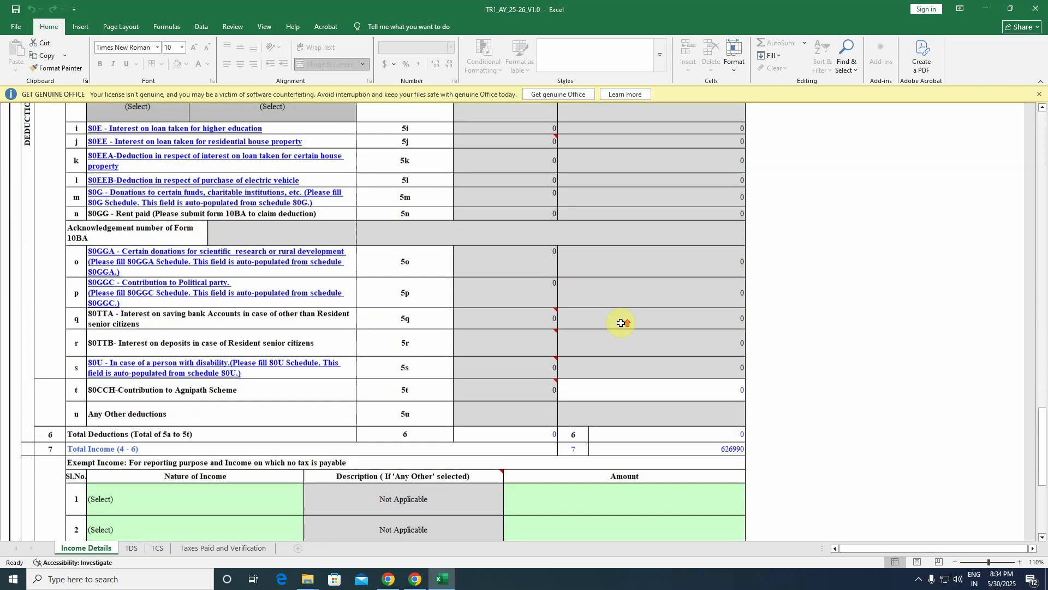
scroll(624, 338, up, 4)
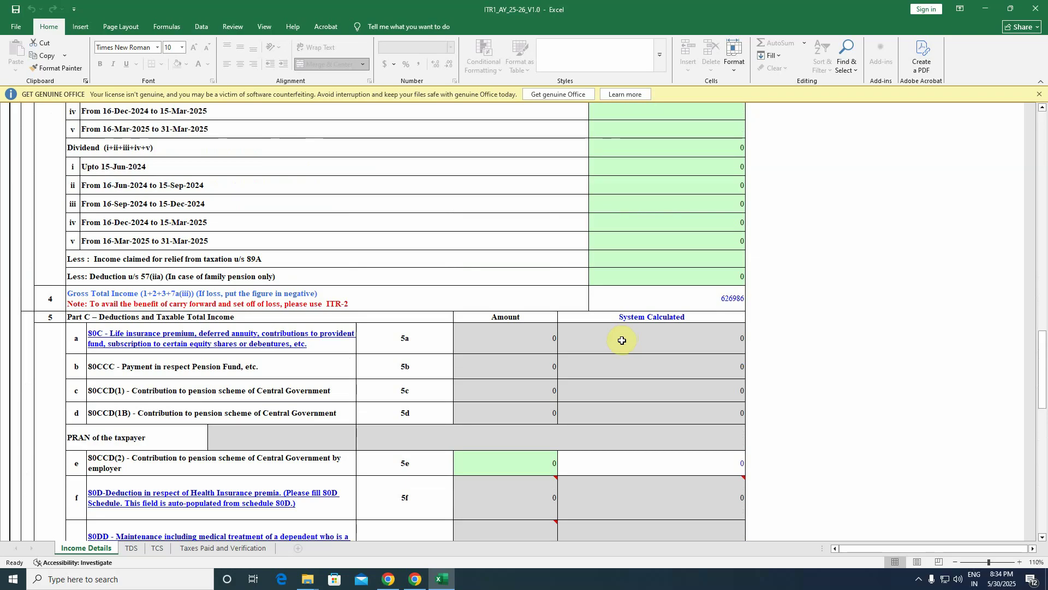
scroll(564, 400, down, 5)
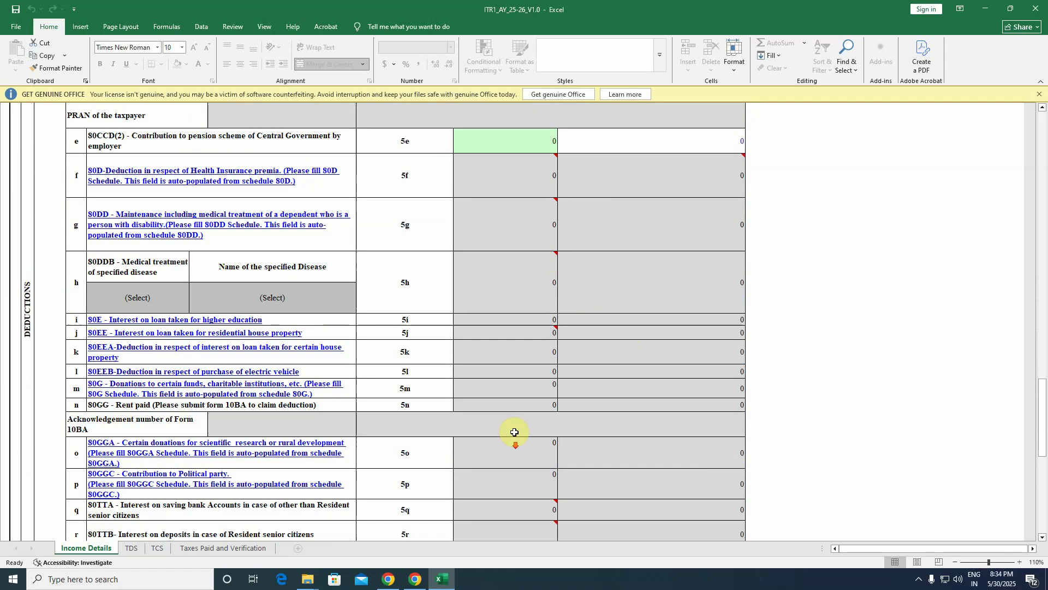
Recheck the Gross Total Income, the Part C deduction rows and the Total Income in row 7
scroll(514, 432, up, 5)
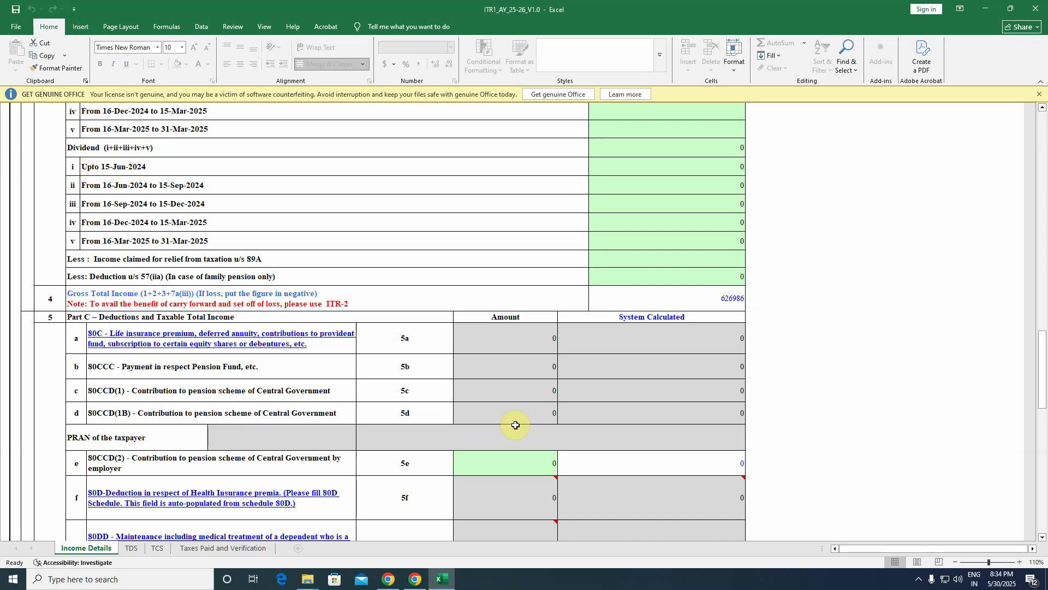
scroll(665, 474, down, 10)
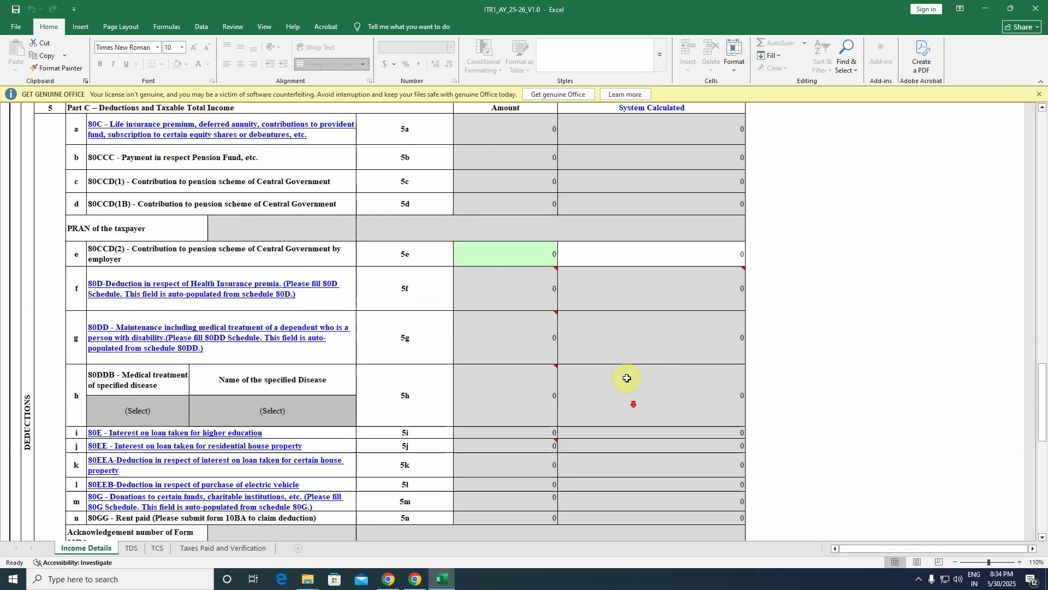
scroll(617, 398, down, 3)
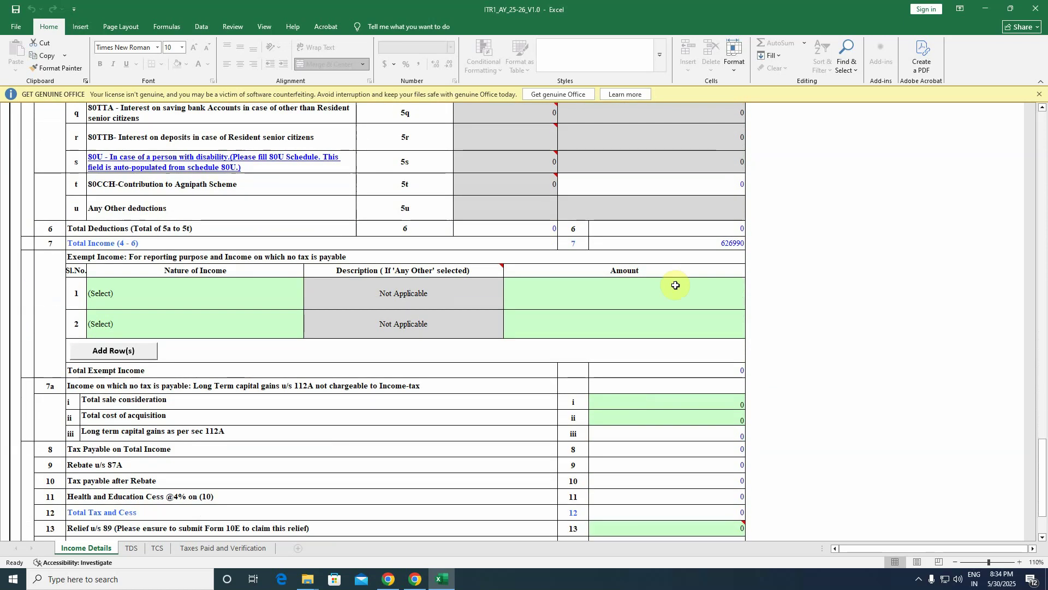
click(708, 244)
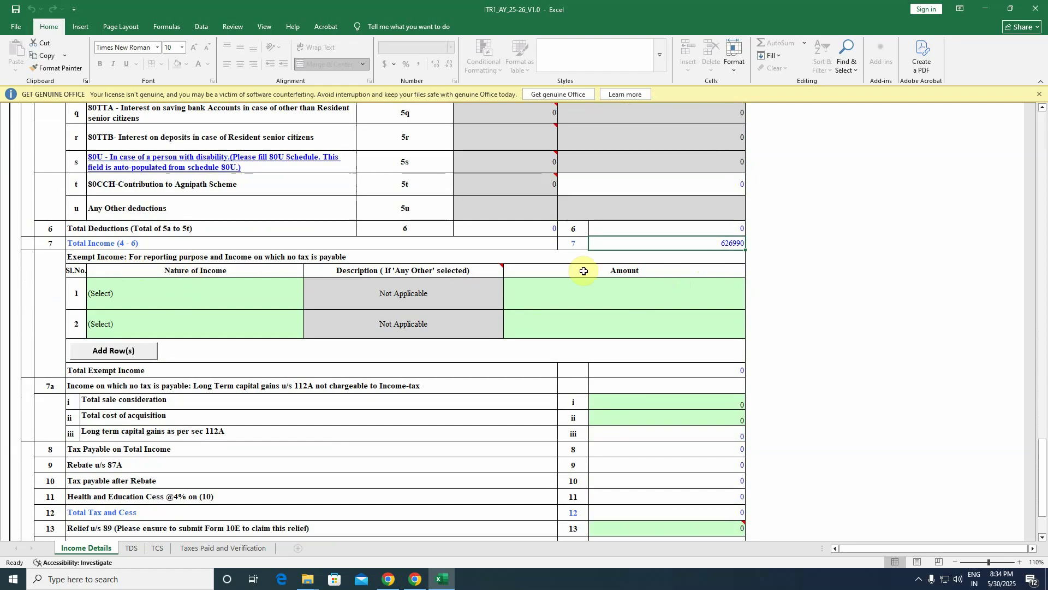
scroll(602, 349, down, 3)
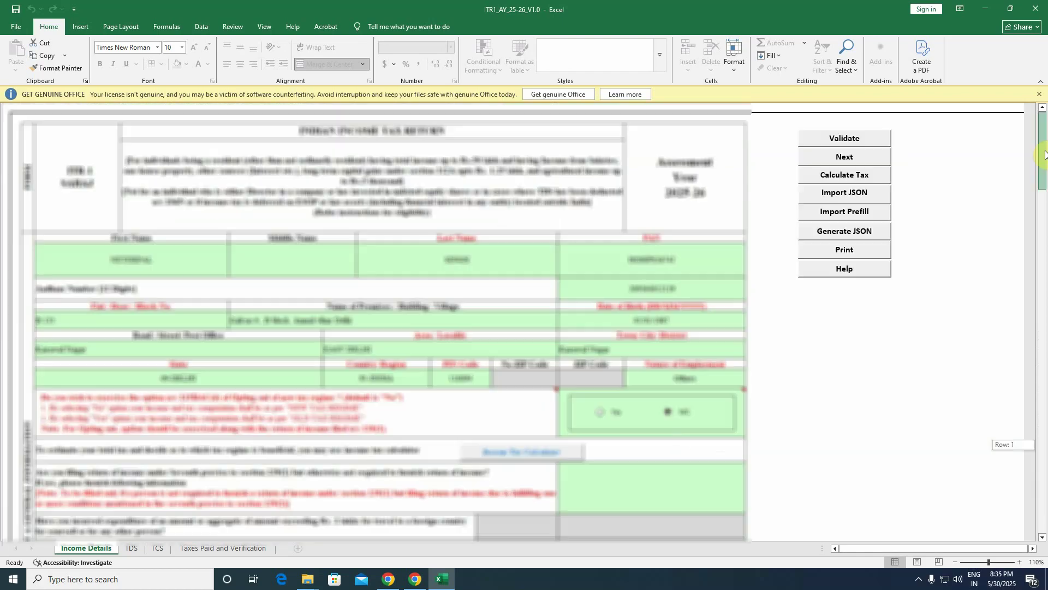
Validate the Income Details sheet and dismiss the resulting alert
key(ctrl+Home)
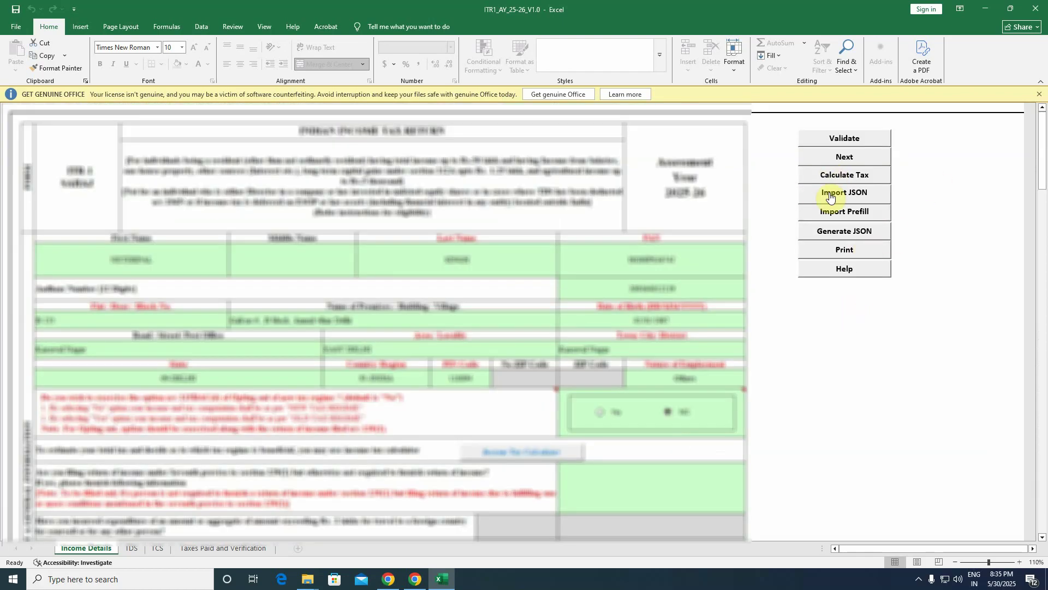
click(843, 138)
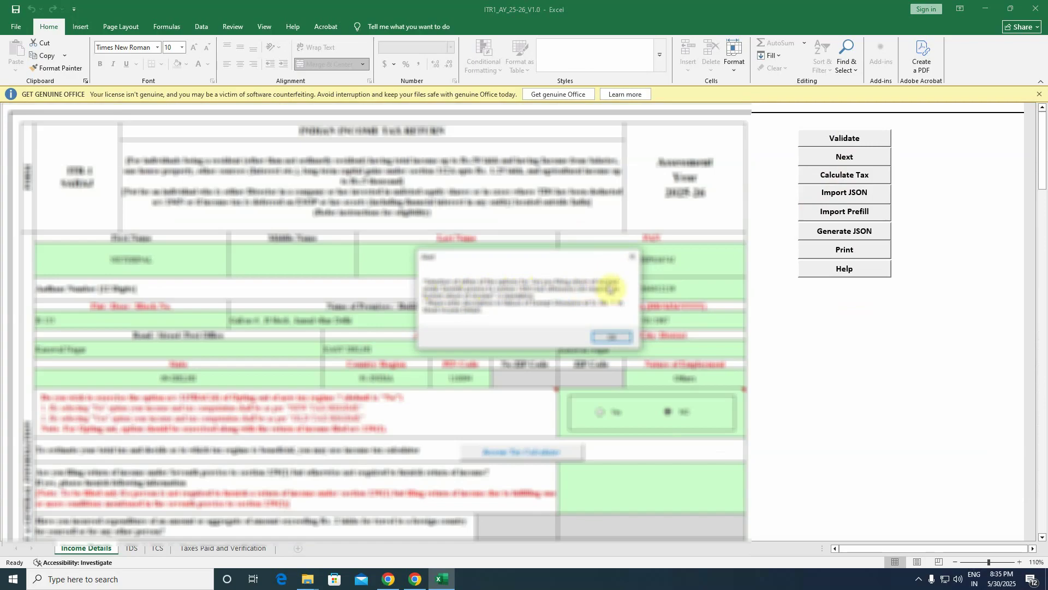
click(608, 338)
Answer No to the question on filing the return under the seventh proviso to section 139(1)
scroll(524, 408, down, 5)
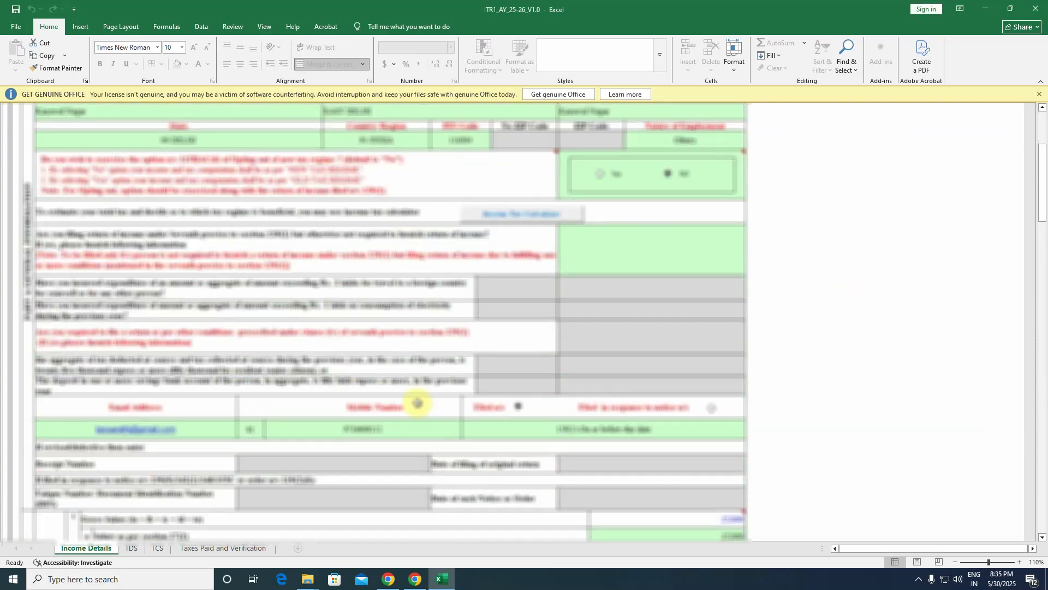
click(636, 249)
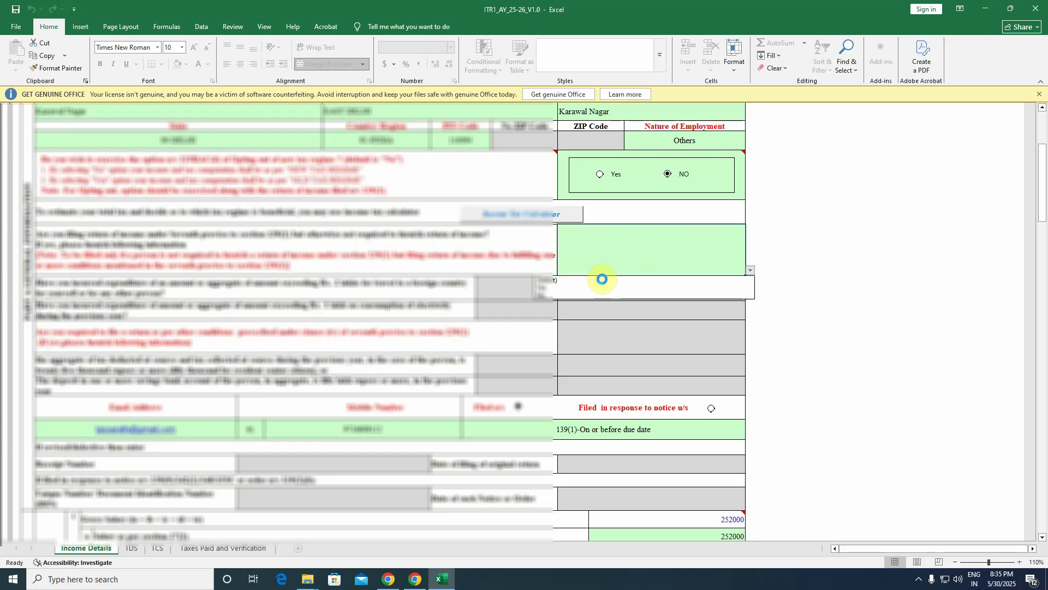
click(566, 295)
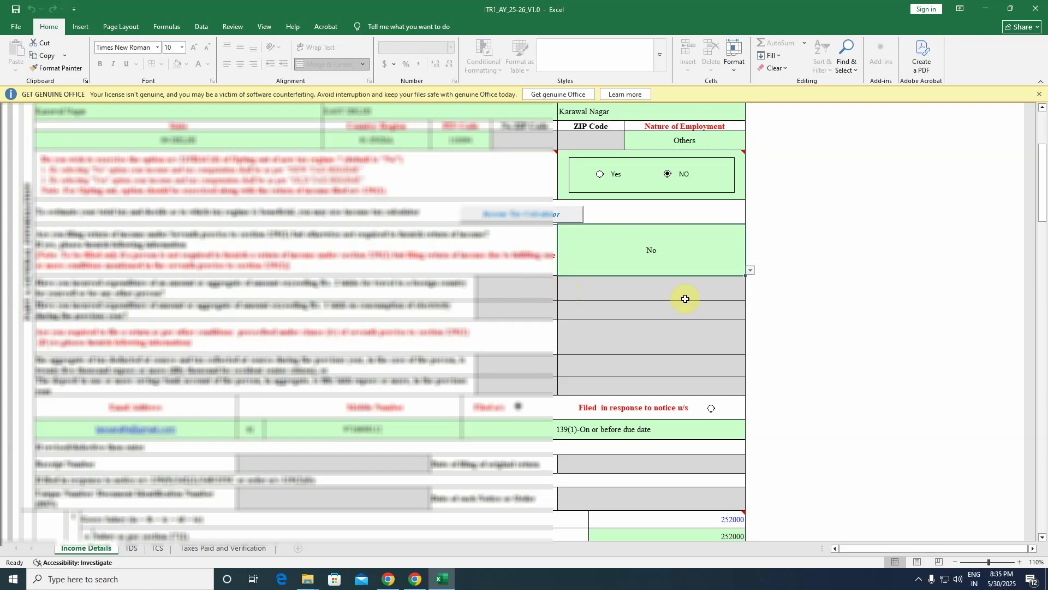
click(840, 314)
Try Yes for the seventh proviso question to see its dependent fields, and restore the answer to No
click(681, 247)
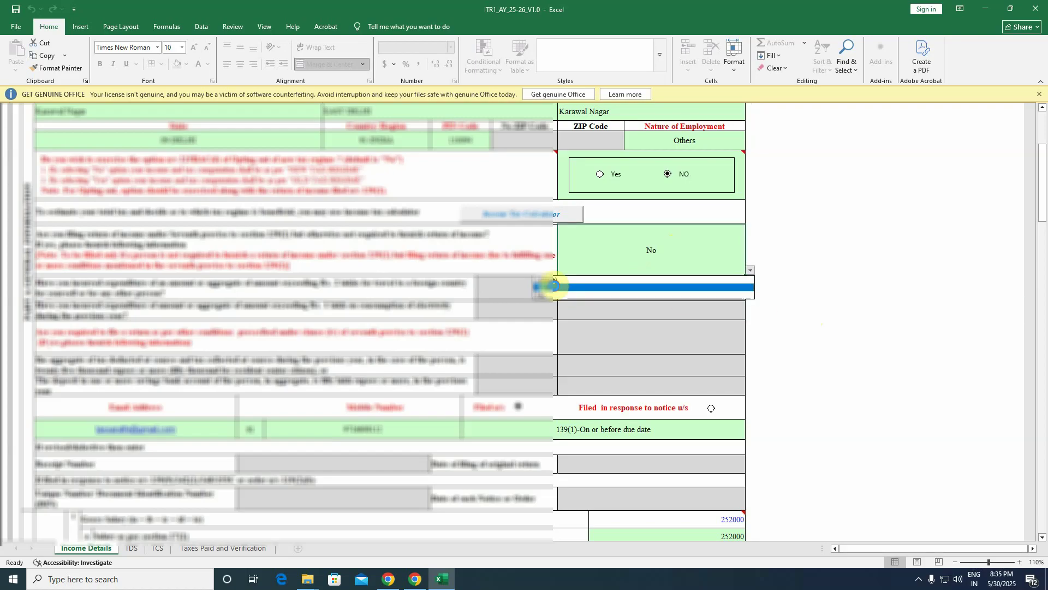
click(604, 289)
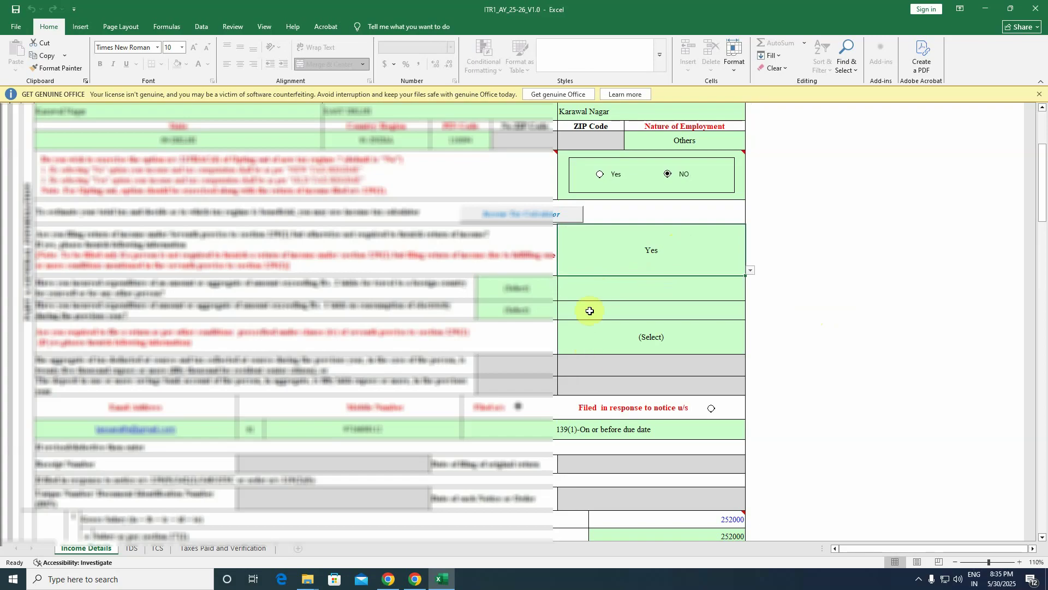
click(681, 246)
click(587, 293)
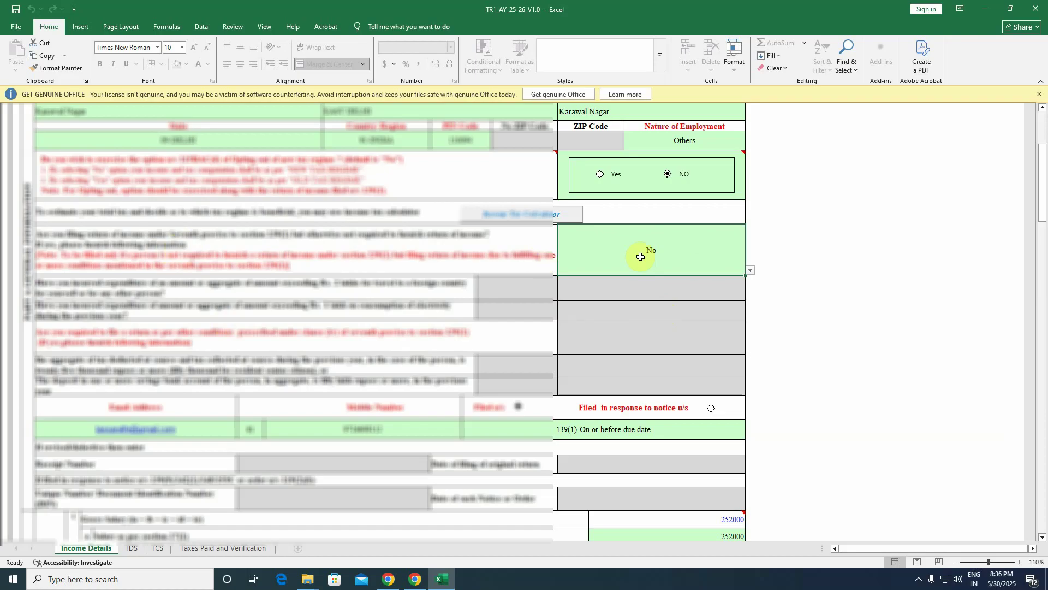
Validate the Income Details sheet again with the seventh proviso question answered, and dismiss the alert
scroll(672, 333, up, 5)
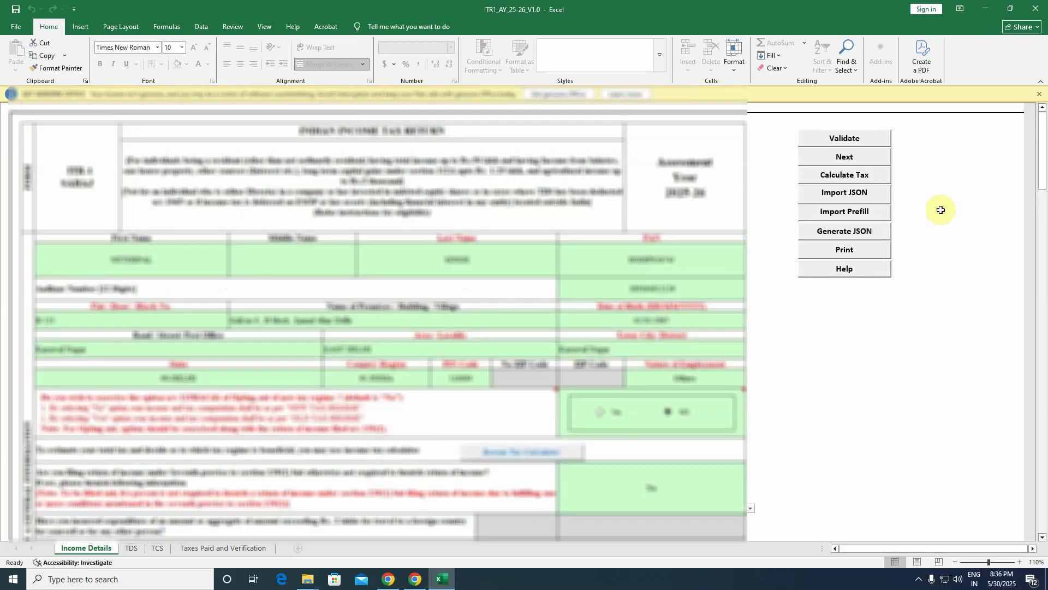
click(844, 138)
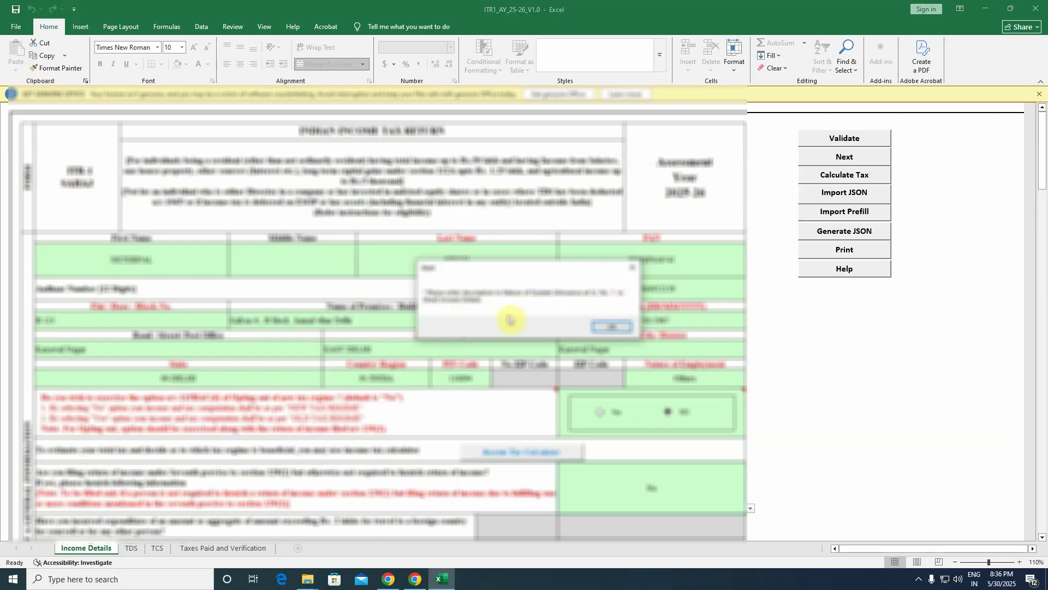
click(610, 330)
Enter other as the description of the Any Other exempt allowance in row 1 of the salary section
scroll(437, 393, down, 10)
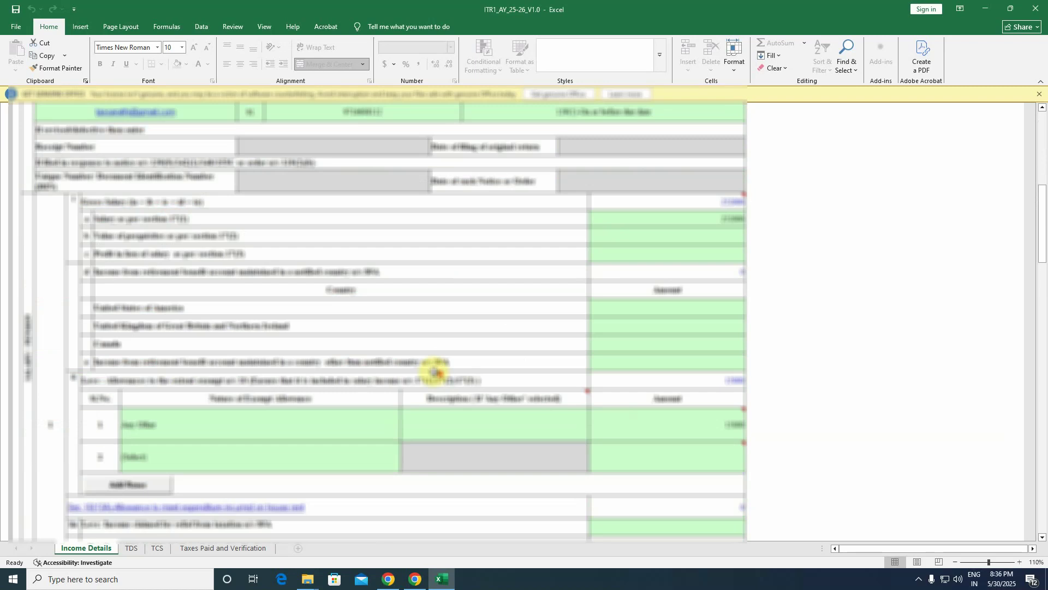
scroll(437, 372, down, 2)
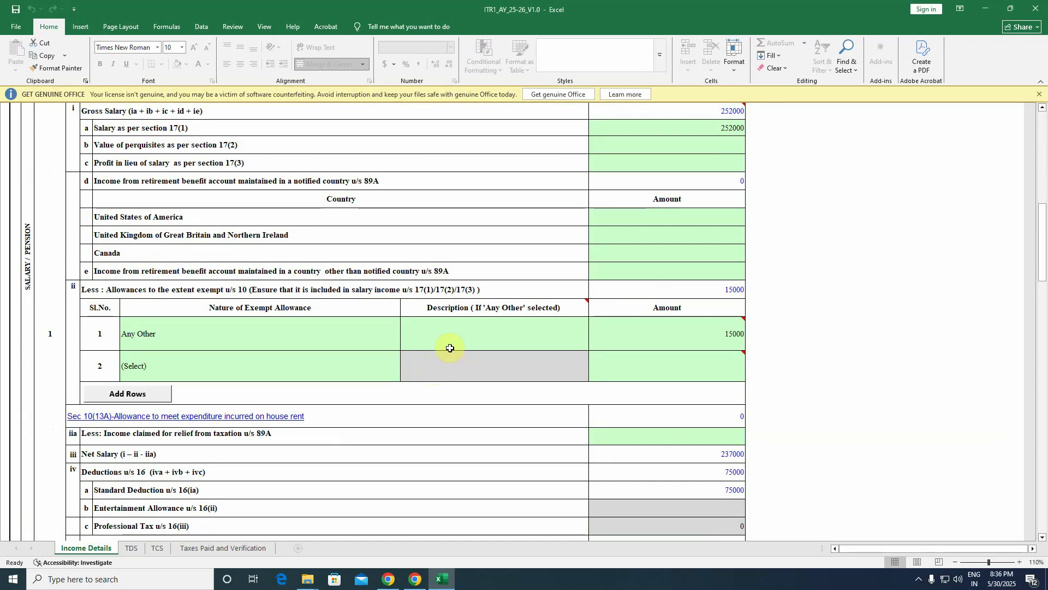
double_click(462, 336)
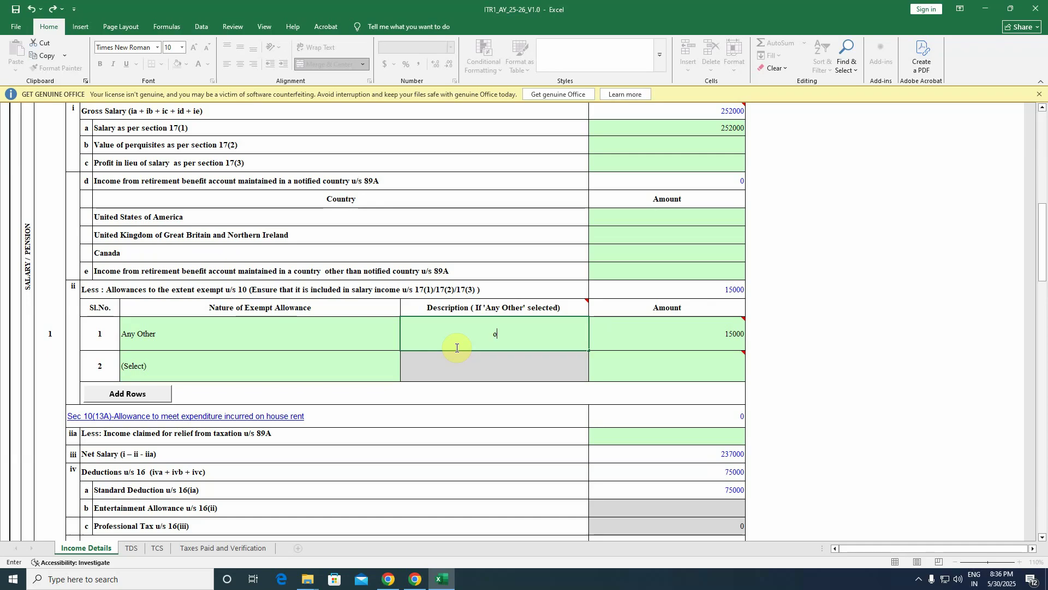
text(other)
key(BackSpace)
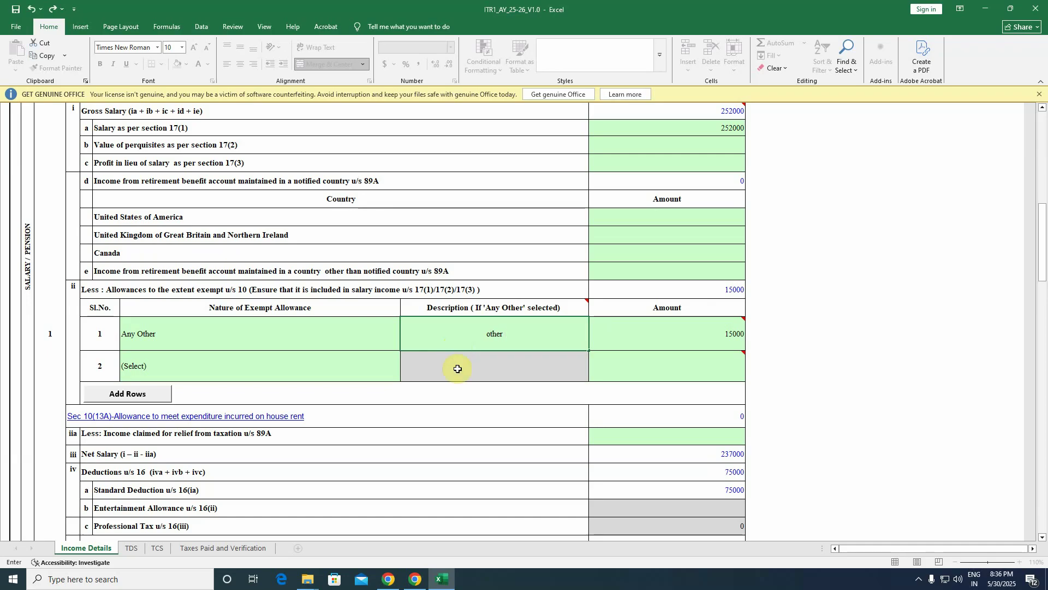
click(868, 387)
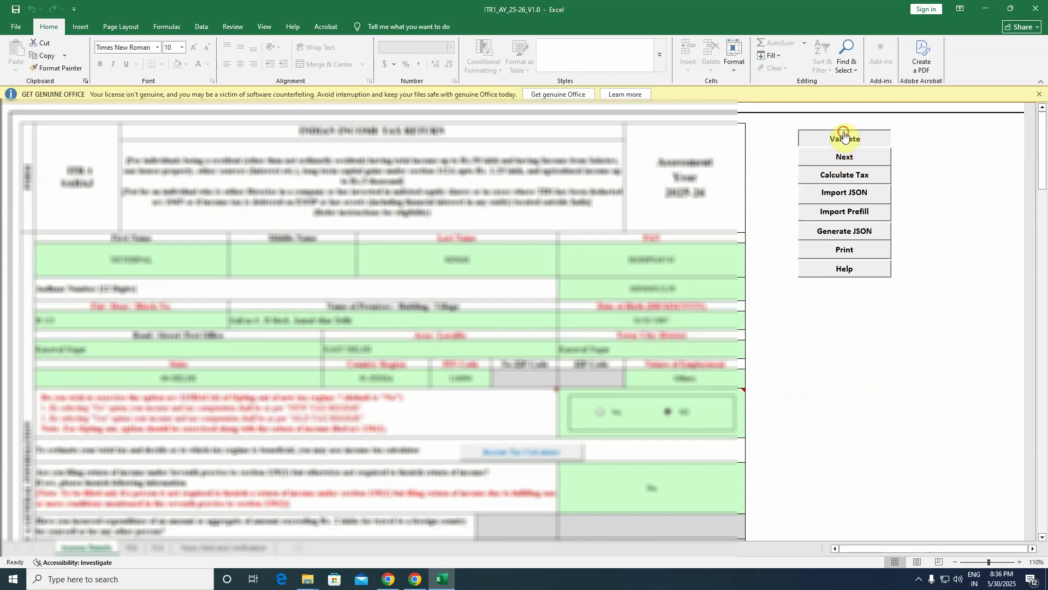
Revalidate the Income Details sheet and open the TDS sheet, acknowledging its notice
click(845, 138)
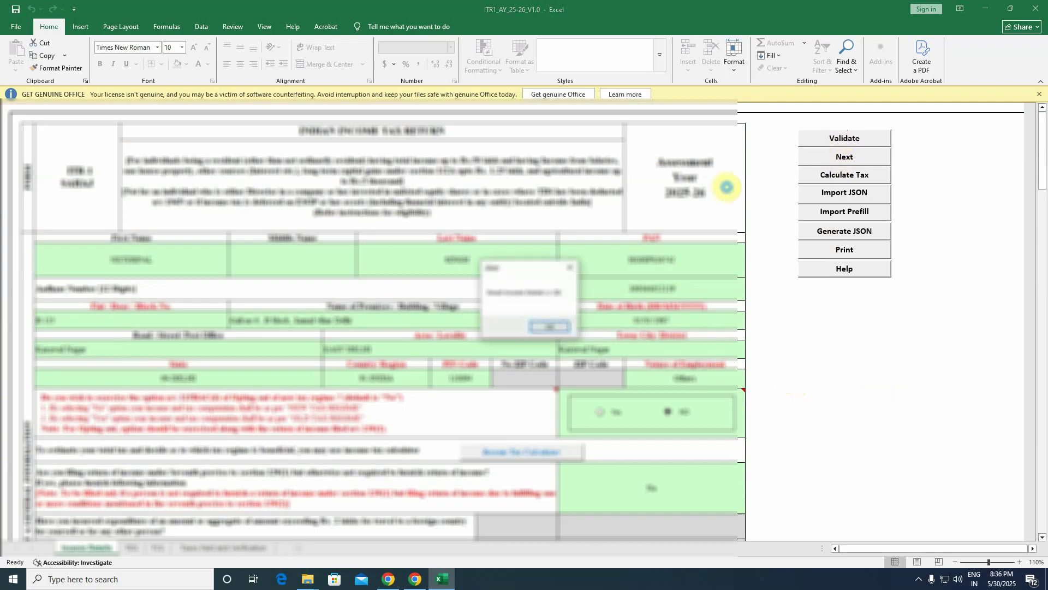
click(546, 327)
click(136, 548)
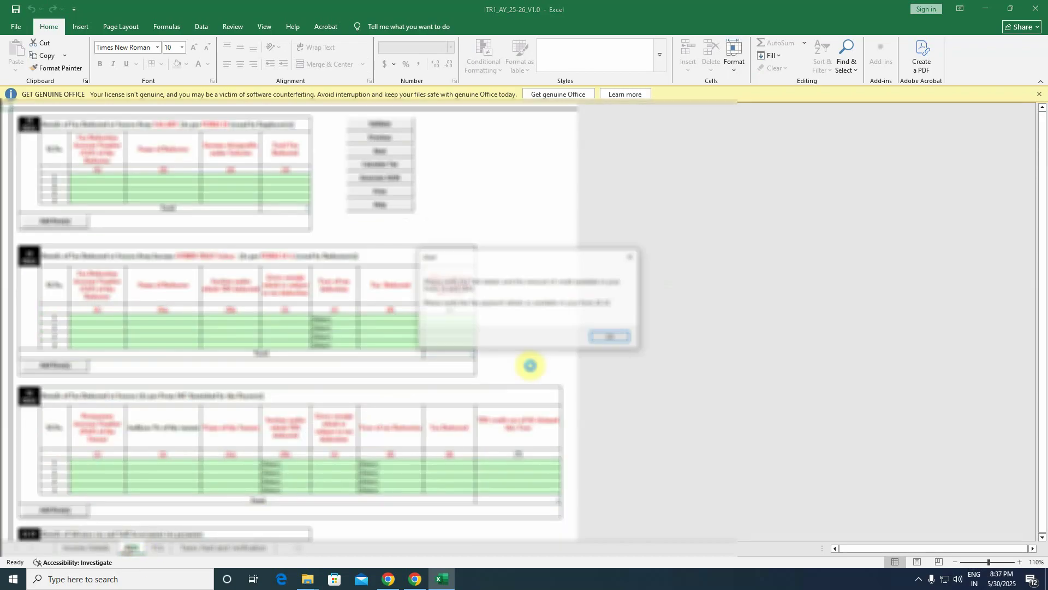
click(611, 337)
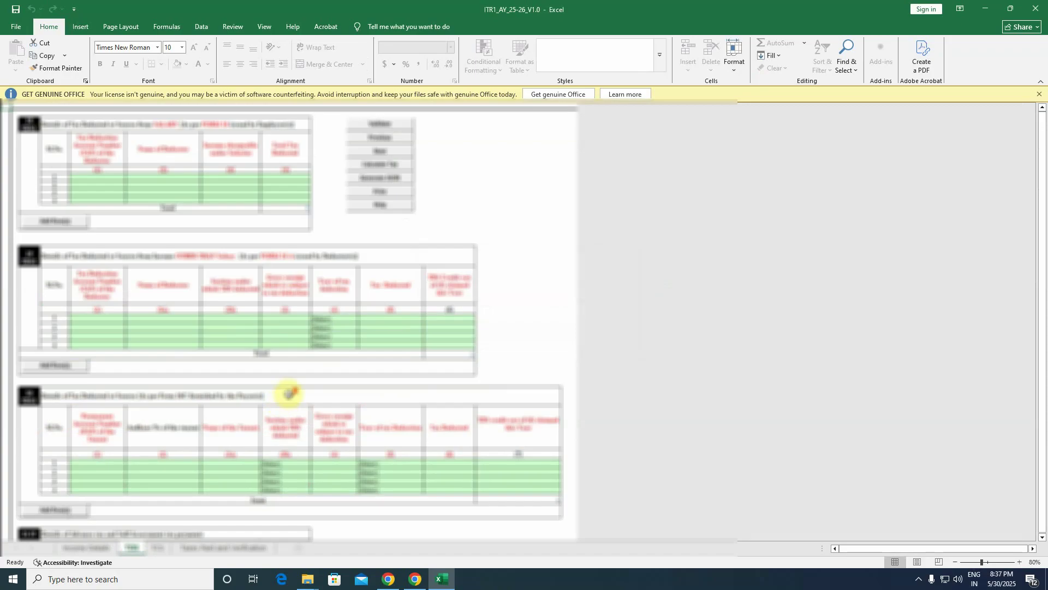
Look over the TDS tables, leaving them blank, and validate the TDS sheet
scroll(282, 401, down, 2)
scroll(282, 401, up, 2)
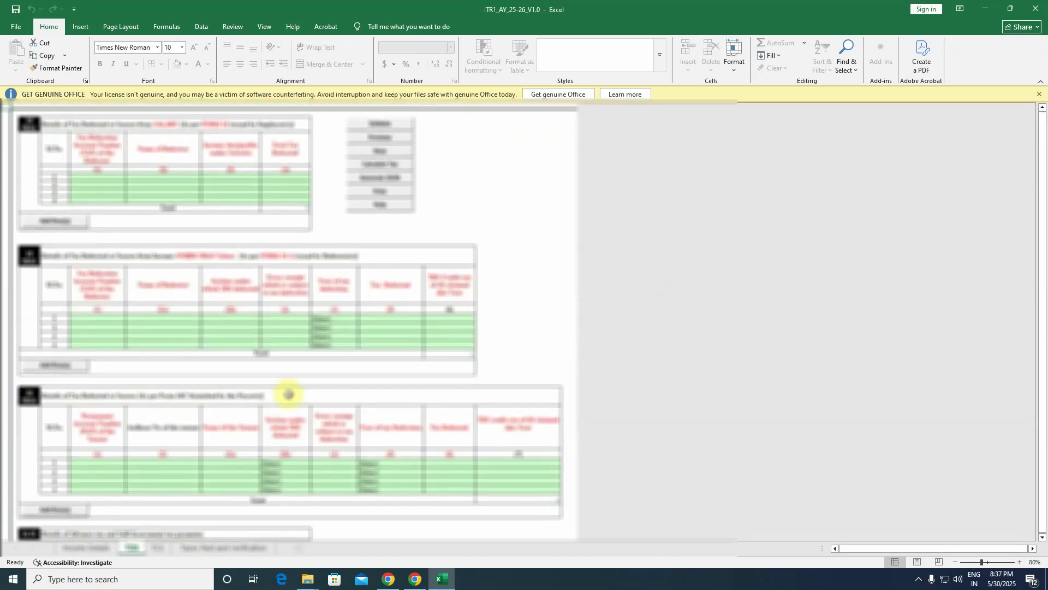
click(380, 124)
click(540, 326)
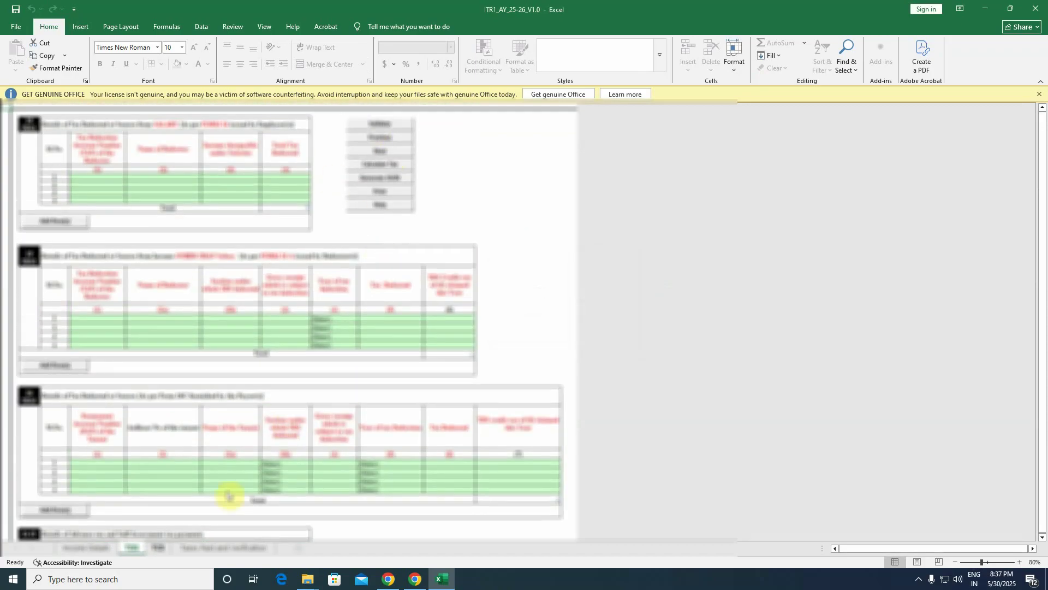
Open the TCS sheet and validate it with the tax collection rows left blank
click(157, 547)
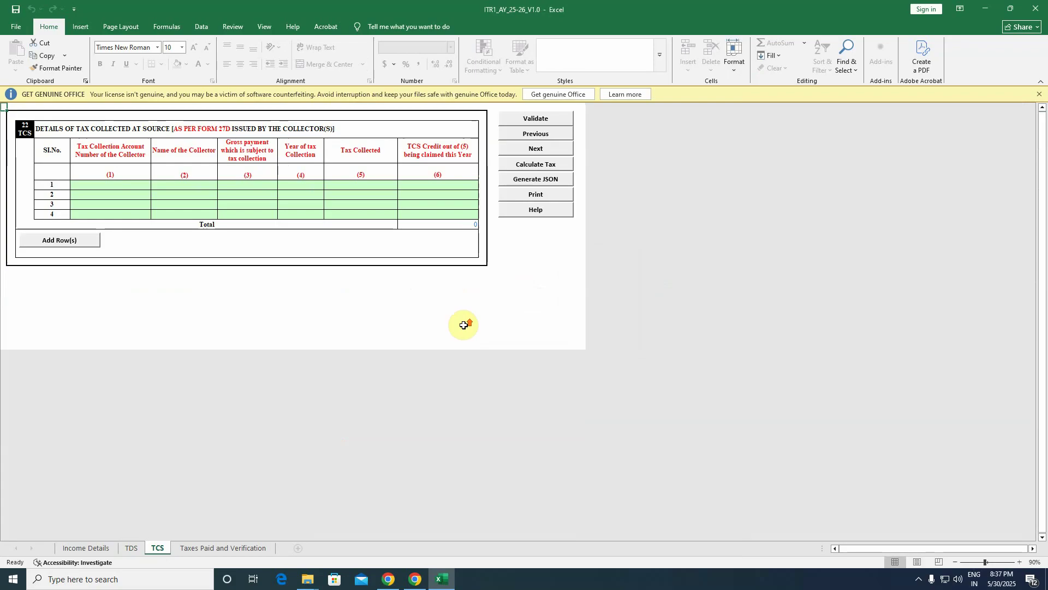
click(541, 119)
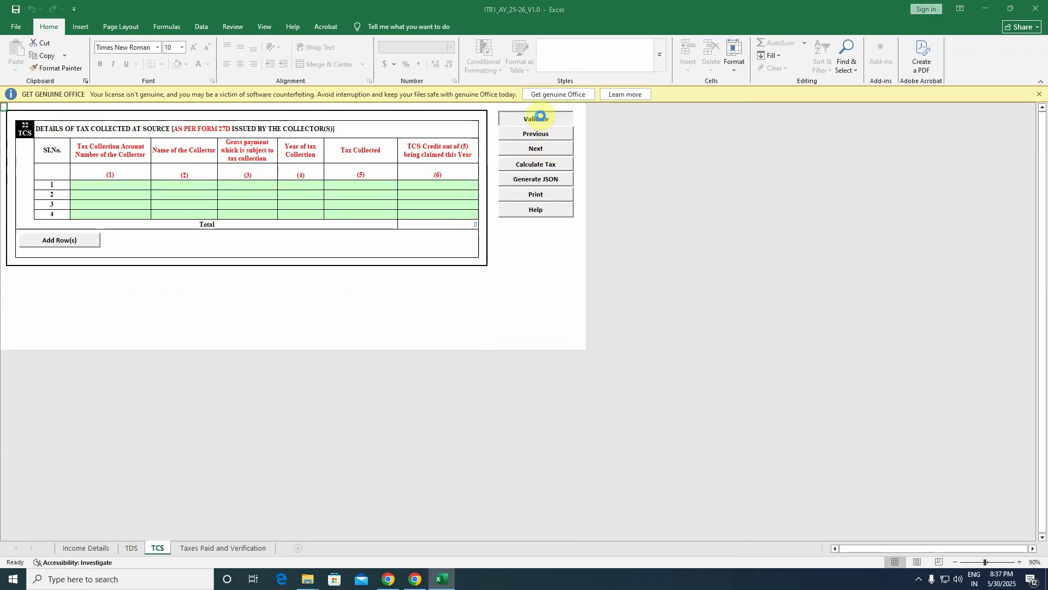
click(529, 327)
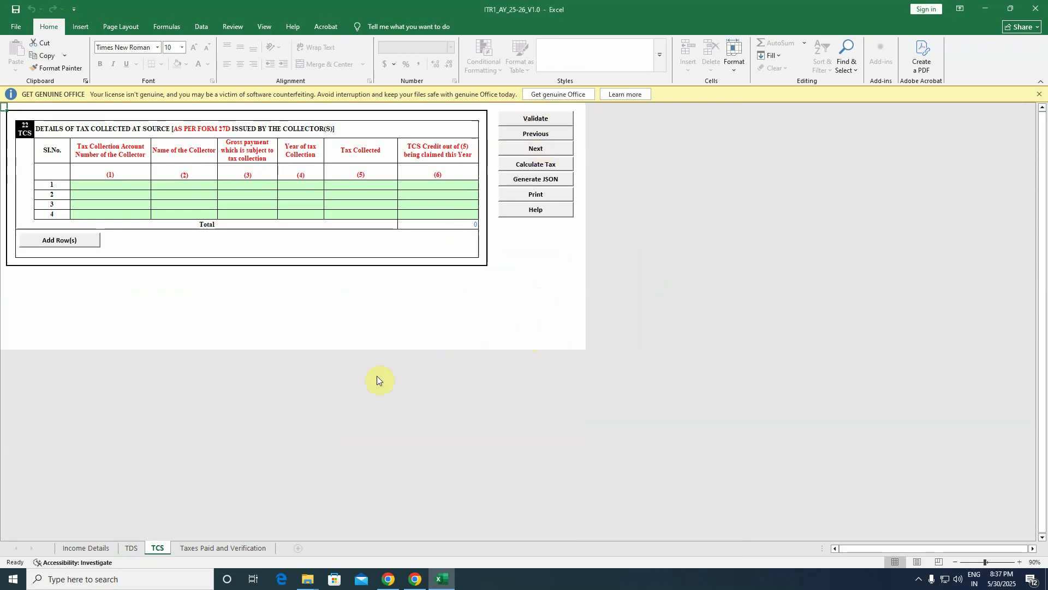
Review the tax, bank account and verification details on the Taxes Paid and Verification sheet, and validate the sheet
click(212, 547)
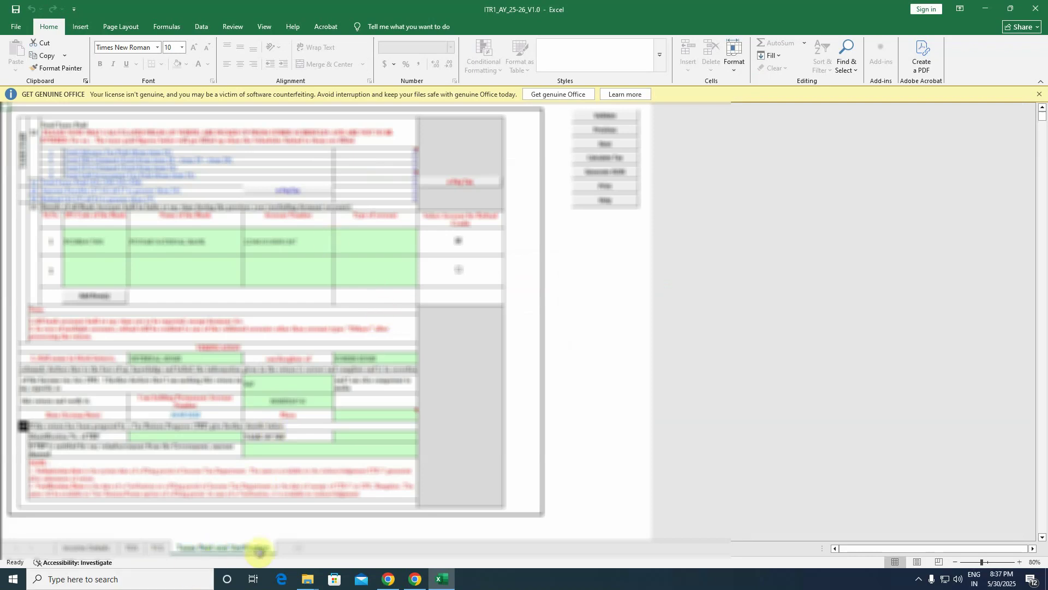
drag(982, 562, 989, 561)
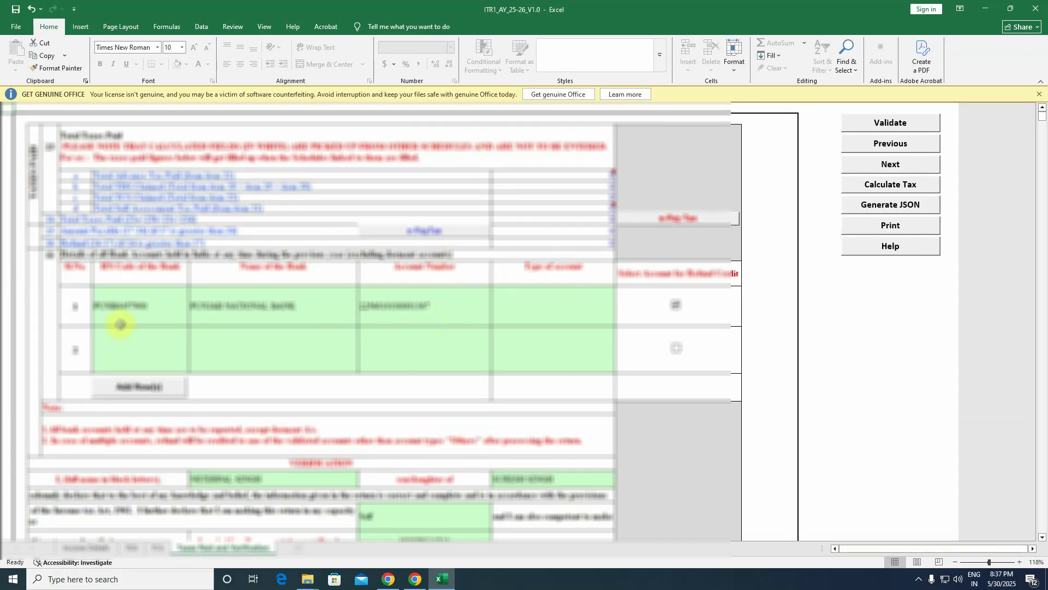
scroll(646, 326, down, 3)
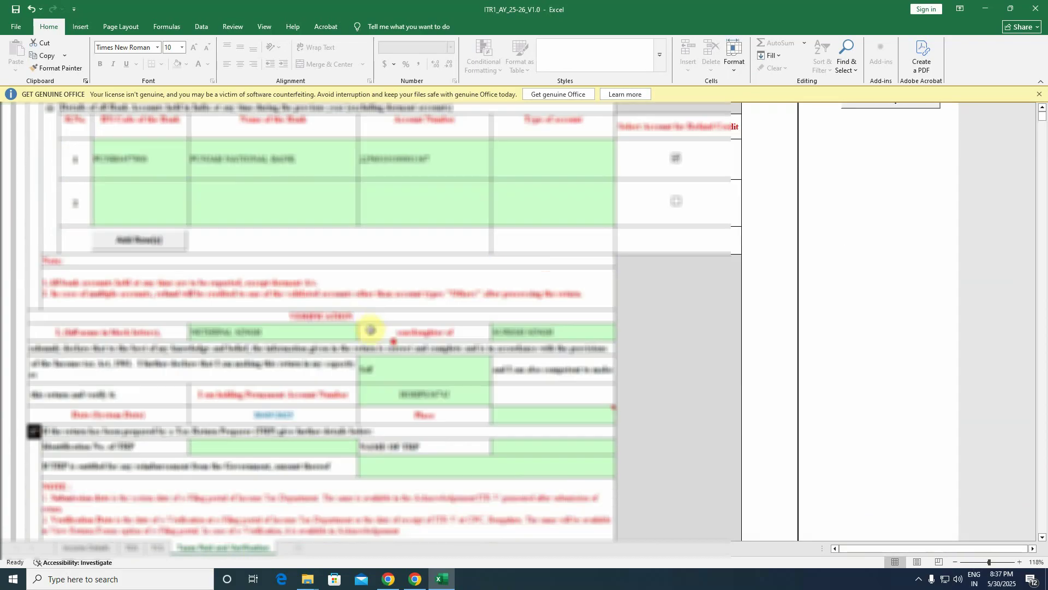
scroll(369, 327, down, 3)
scroll(447, 300, up, 6)
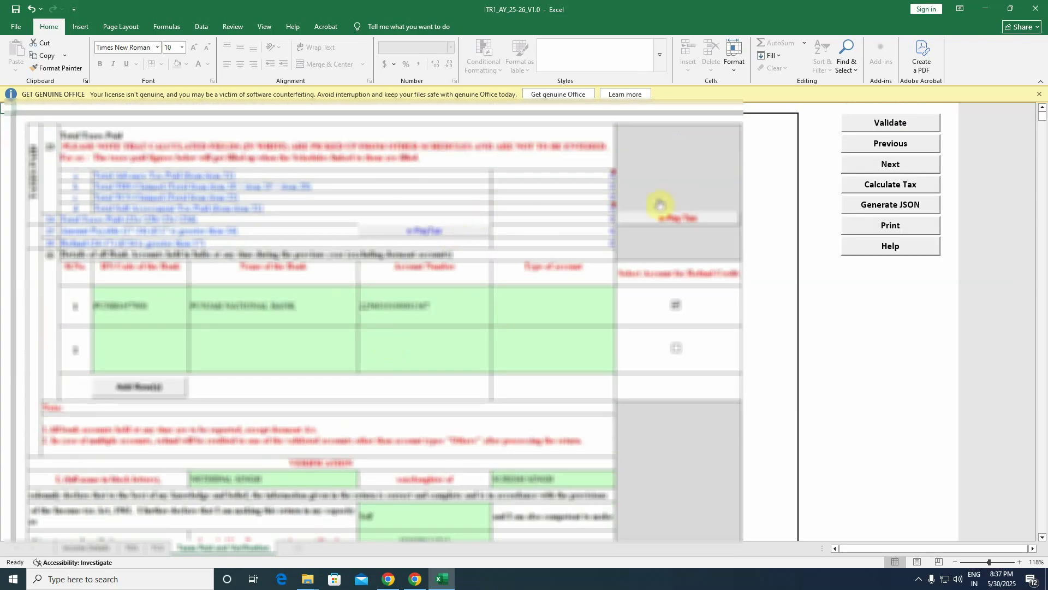
click(889, 123)
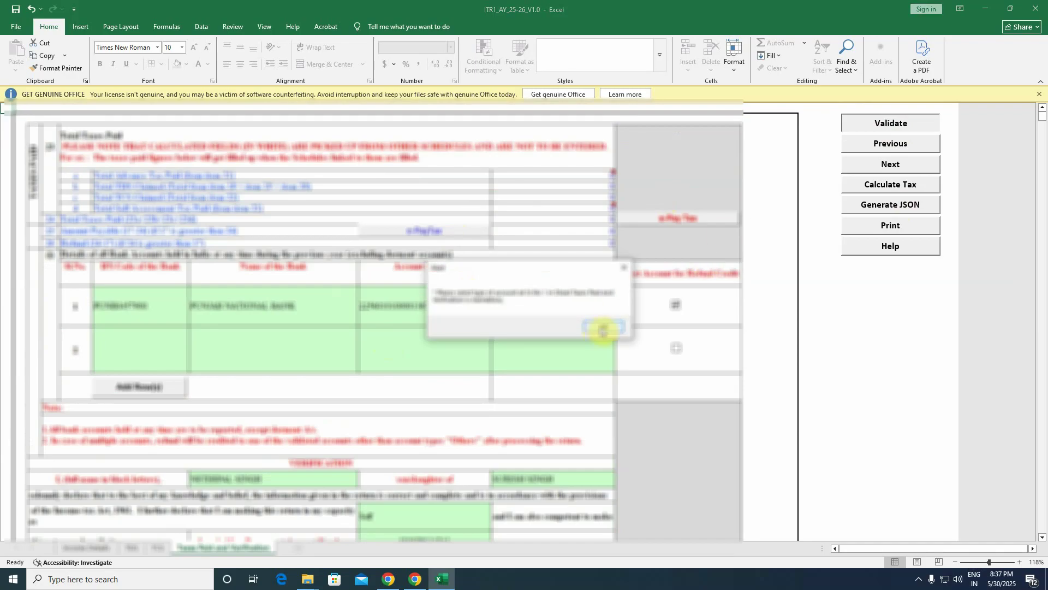
click(602, 328)
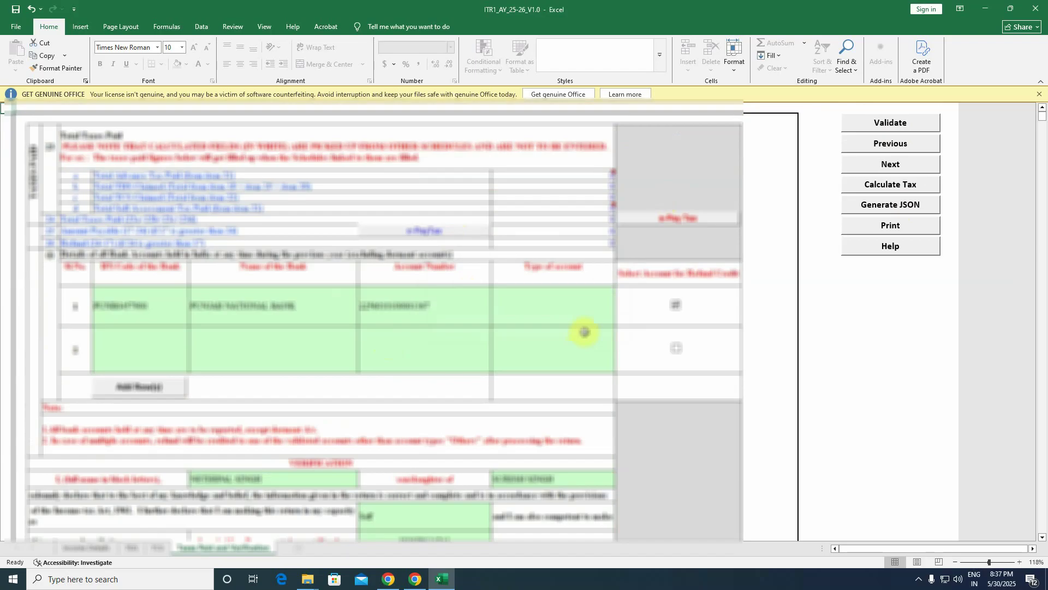
Set the first bank account's type to Savings Account and enter Delhi as the verification place
click(560, 300)
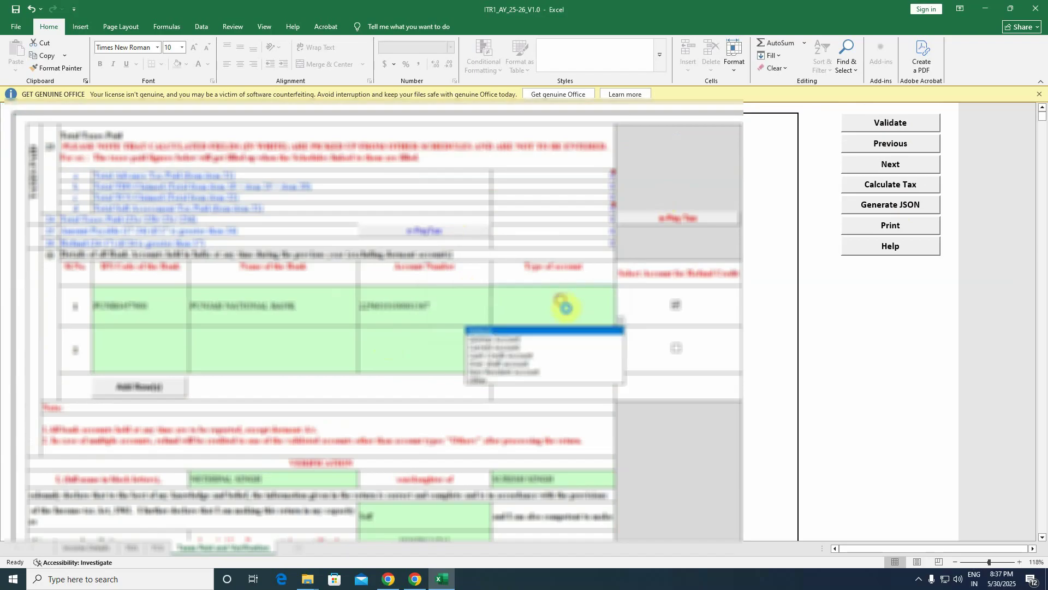
click(514, 342)
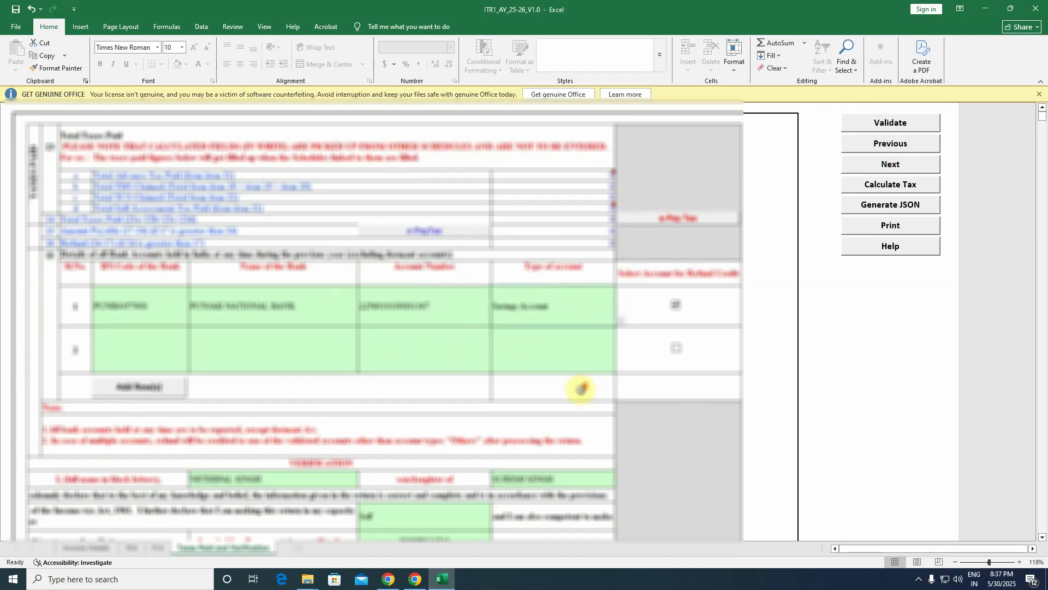
scroll(546, 376, down, 2)
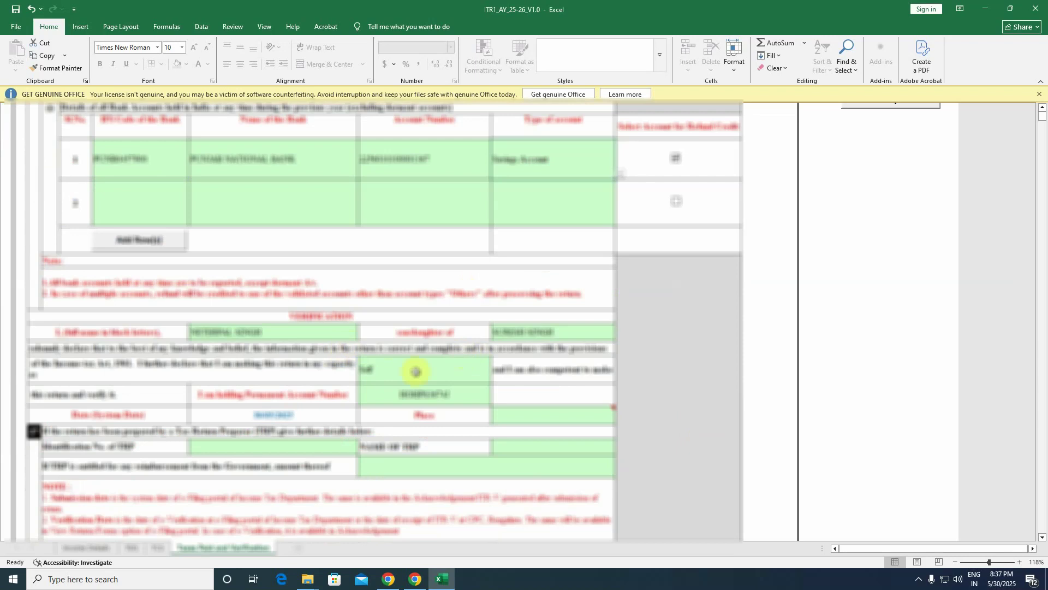
double_click(539, 416)
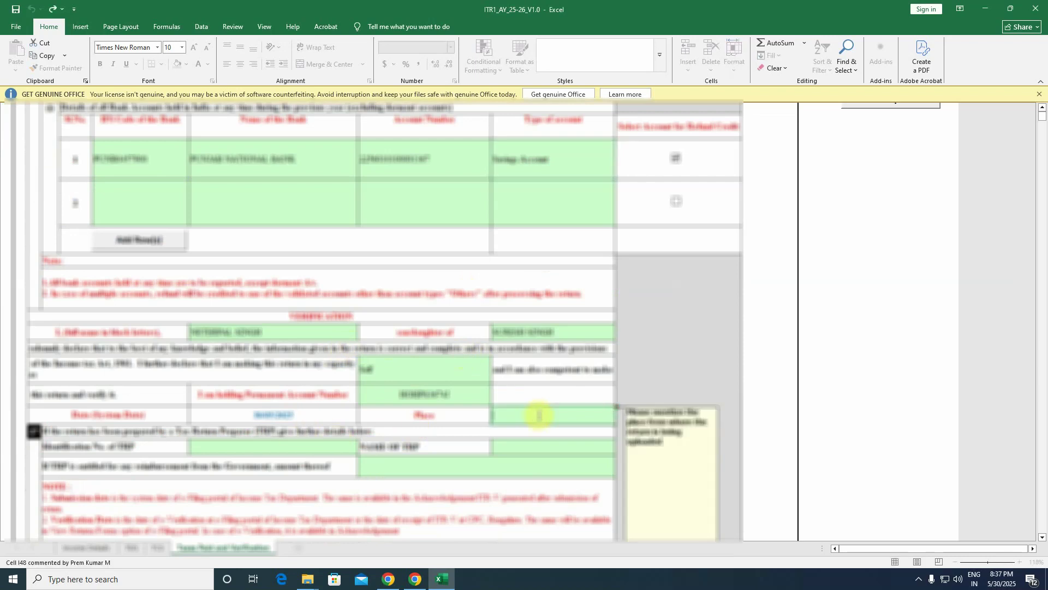
text(Delhi)
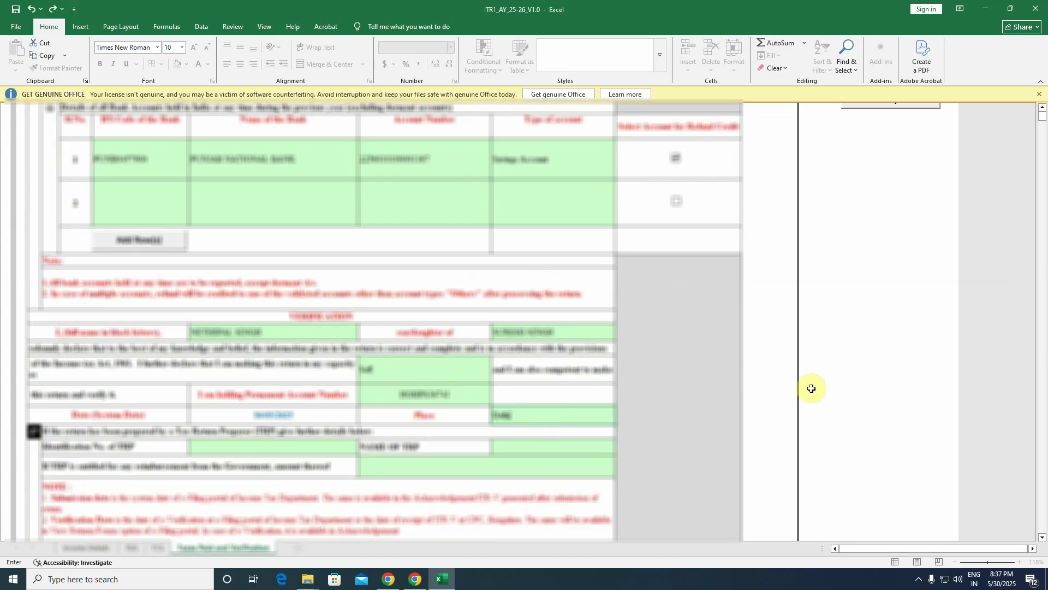
click(702, 389)
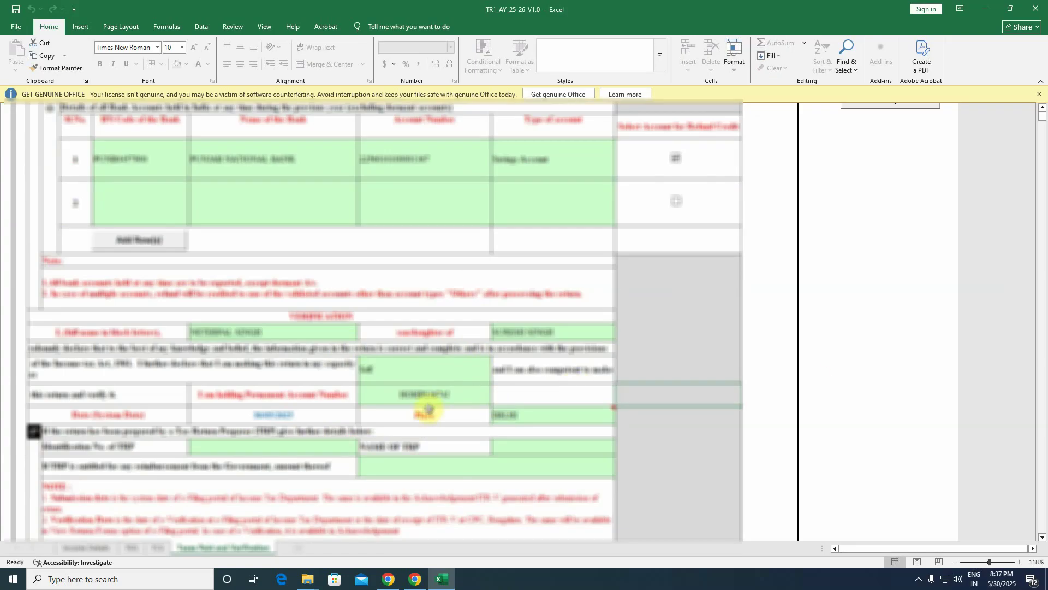
Validate the completed Taxes Paid and Verification sheet and acknowledge the validation notice
scroll(437, 402, down, 4)
scroll(444, 398, up, 7)
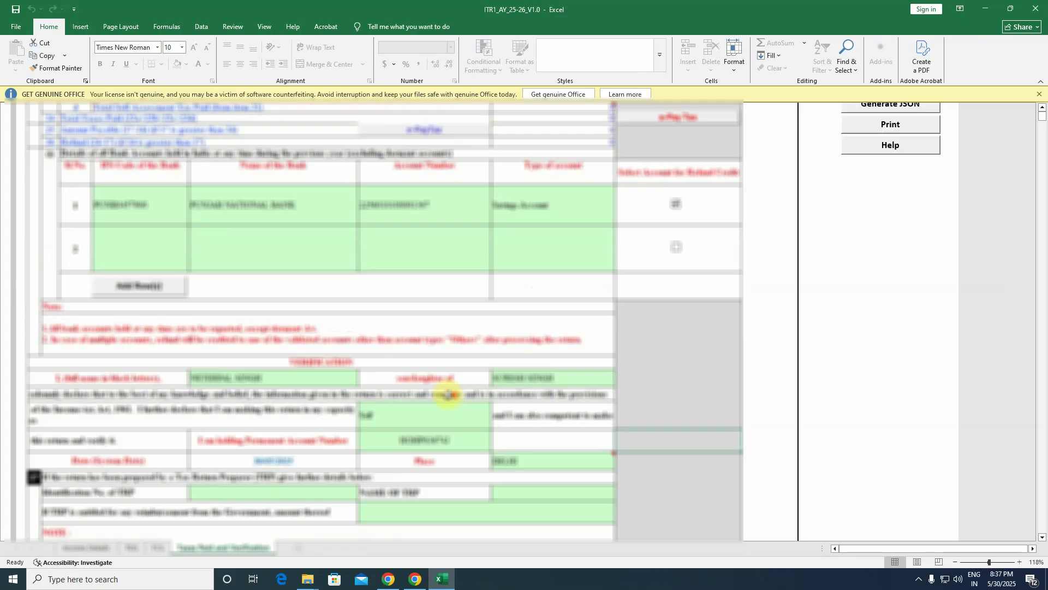
click(896, 125)
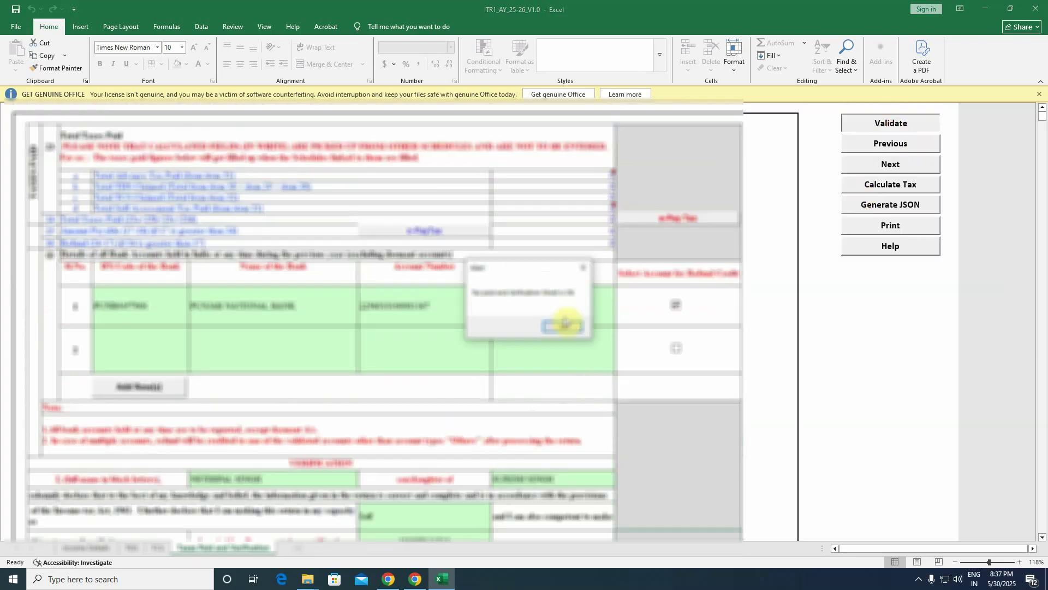
click(566, 327)
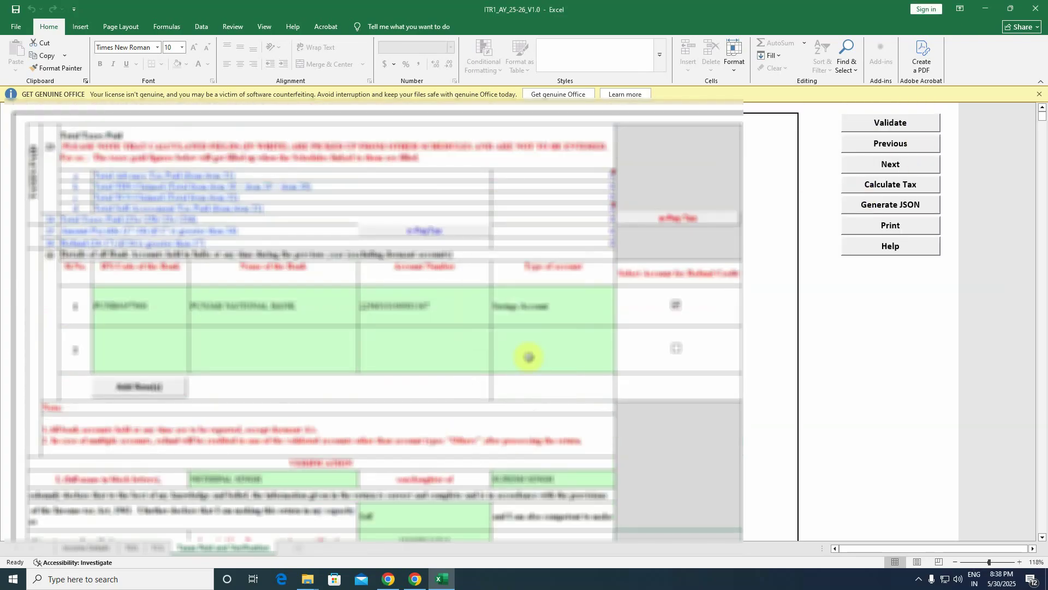
Calculate the tax for the return and locate the Total Income line on the Income Details sheet
click(888, 186)
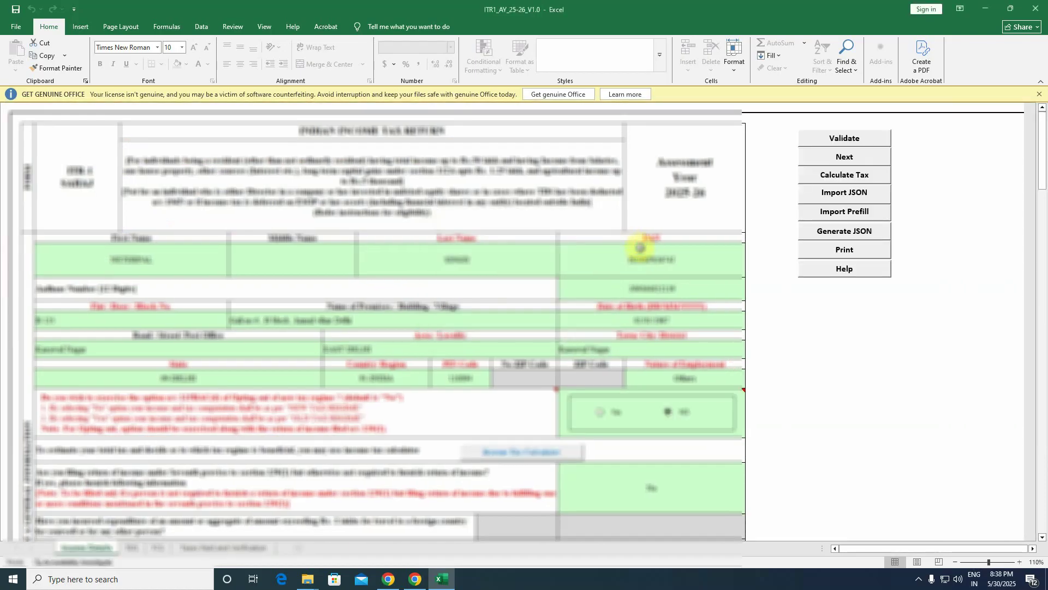
scroll(591, 304, down, 12)
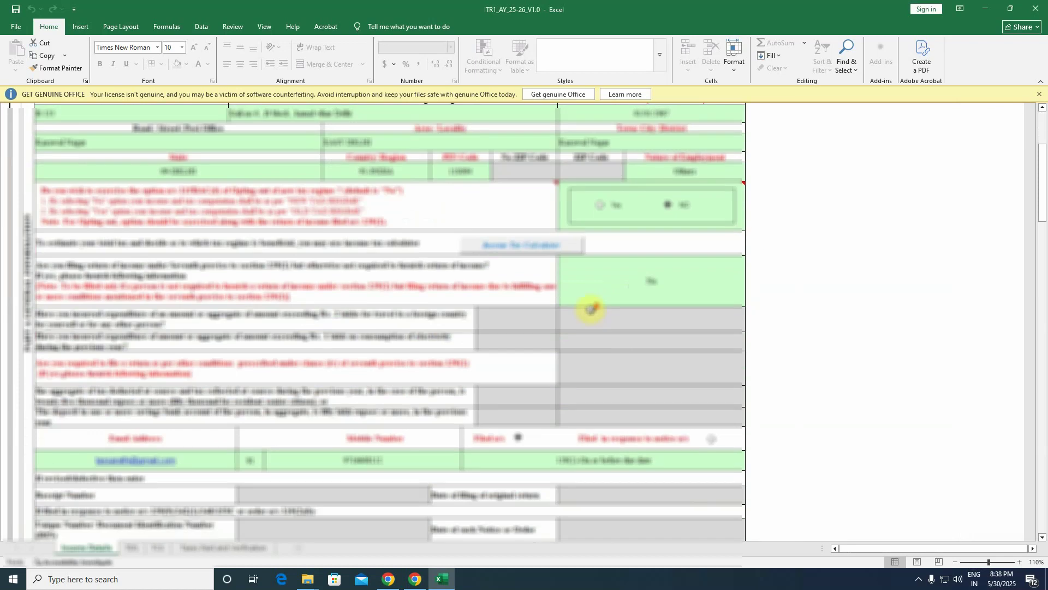
scroll(590, 309, up, 8)
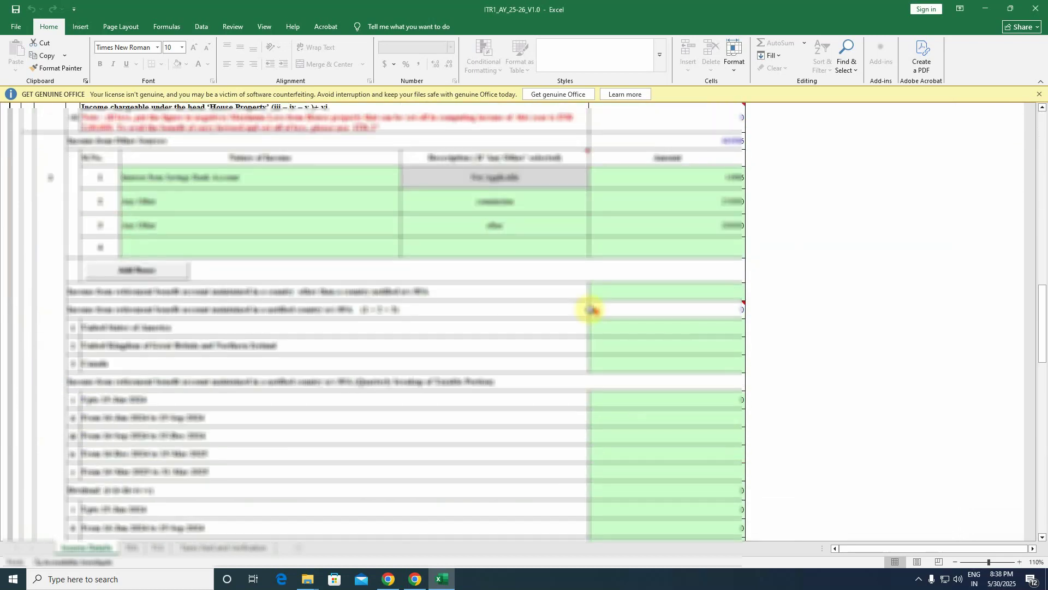
scroll(589, 309, down, 15)
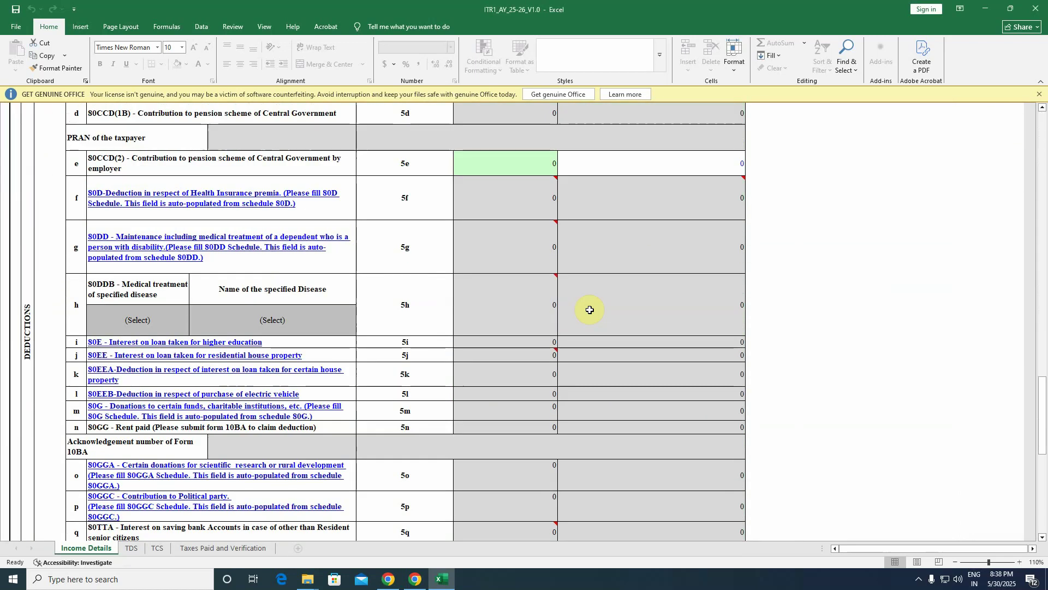
scroll(589, 309, up, 4)
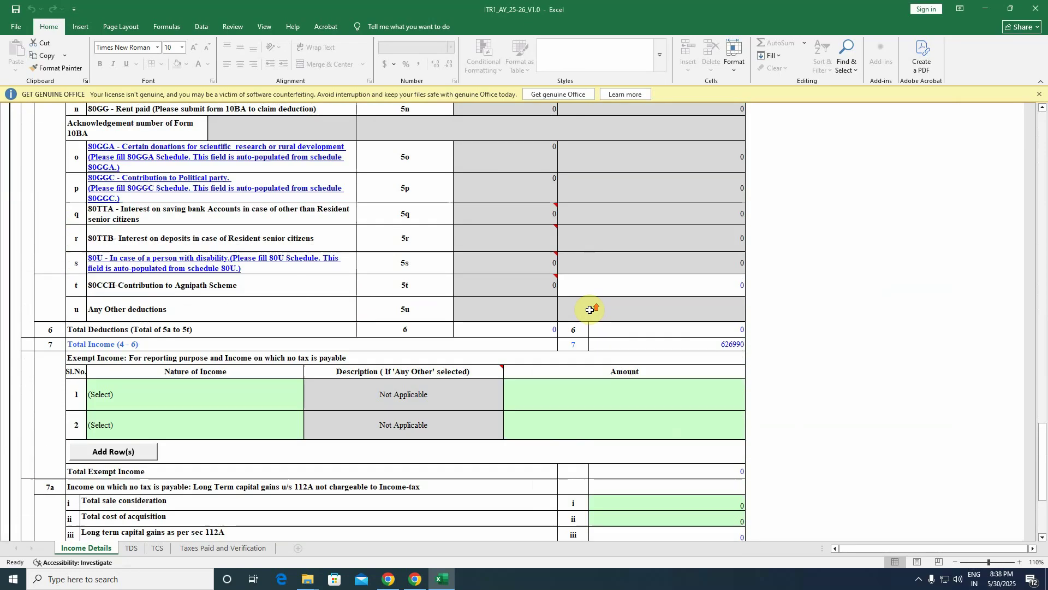
click(601, 342)
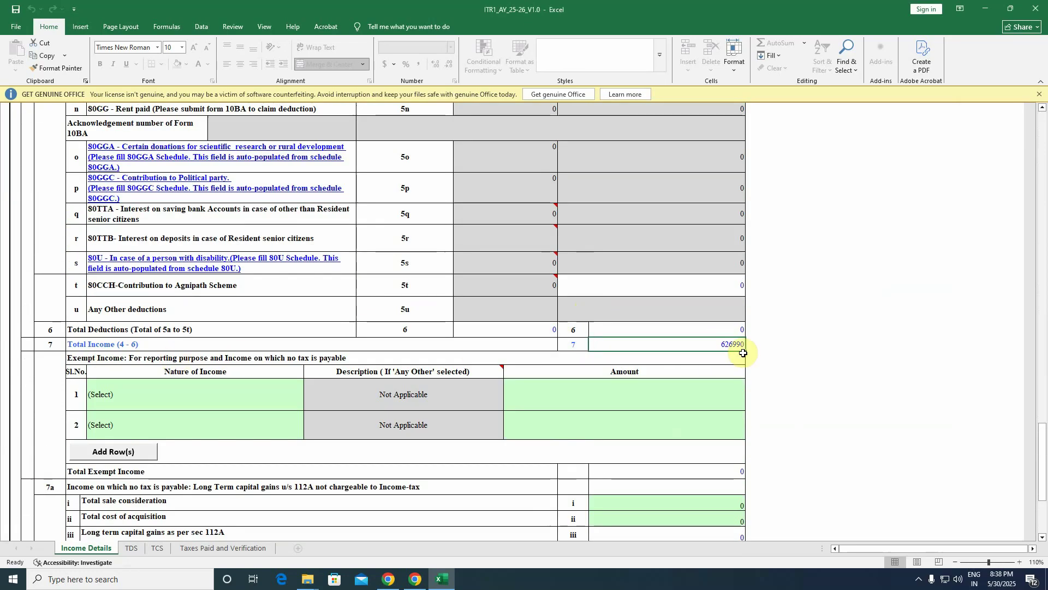
Review the salary, house property, other sources, gross total income and deductions sections of the Income Details sheet
scroll(704, 355, up, 15)
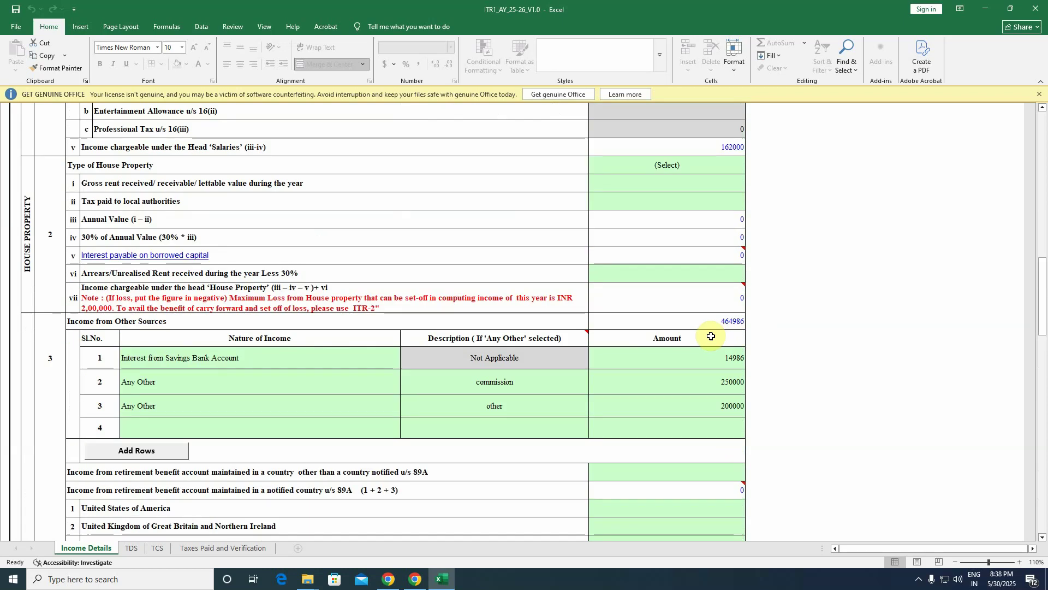
scroll(711, 336, up, 5)
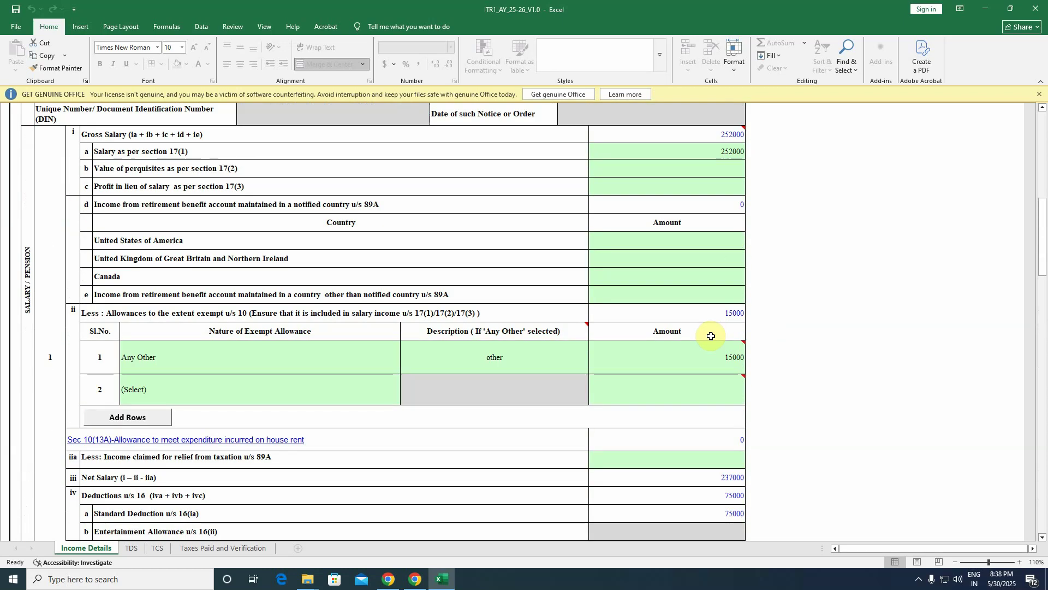
scroll(714, 344, down, 2)
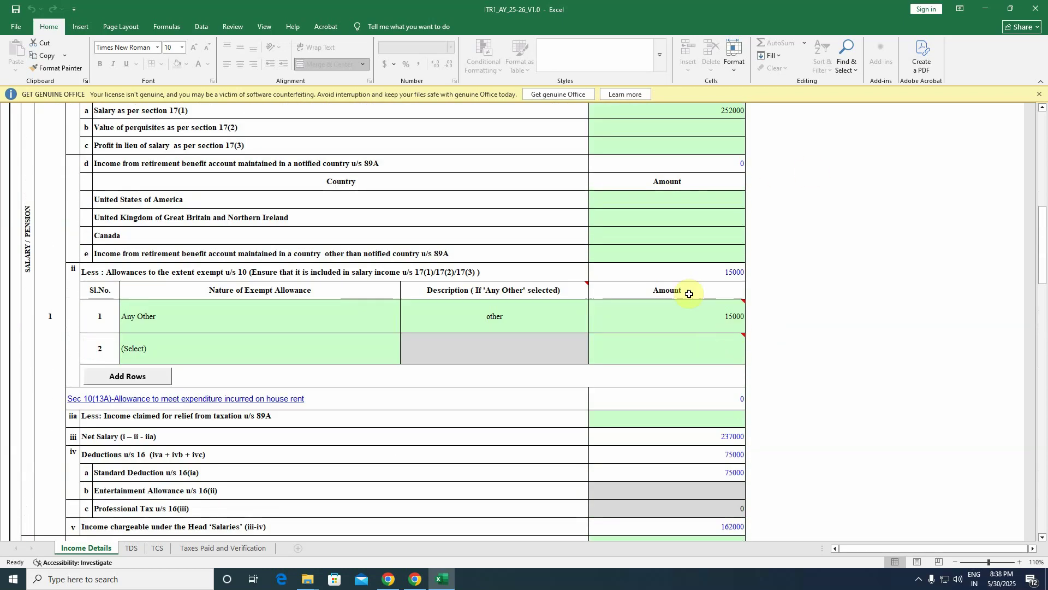
scroll(754, 295, down, 2)
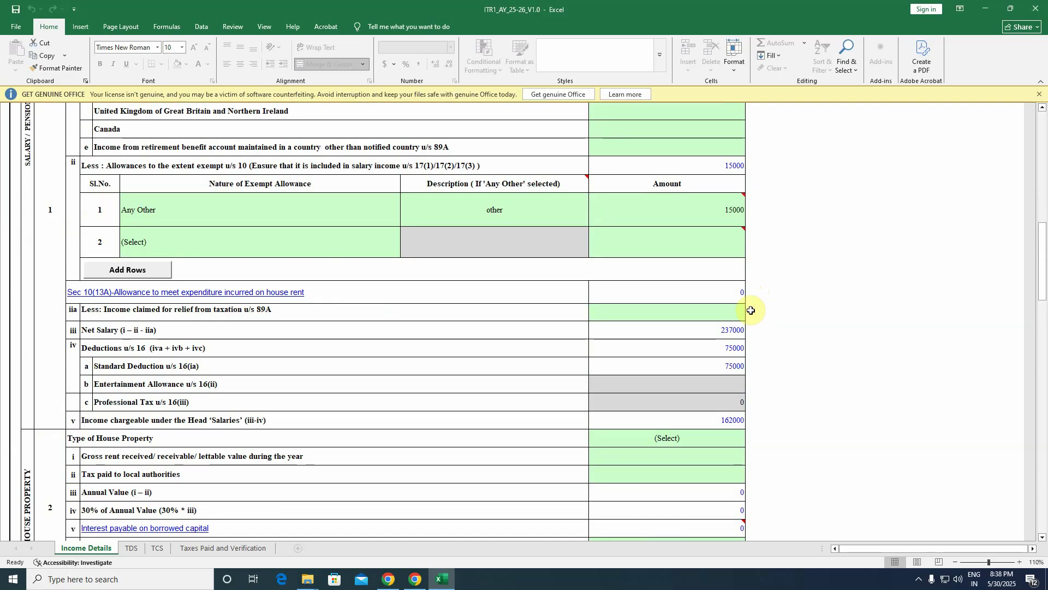
scroll(763, 338, down, 2)
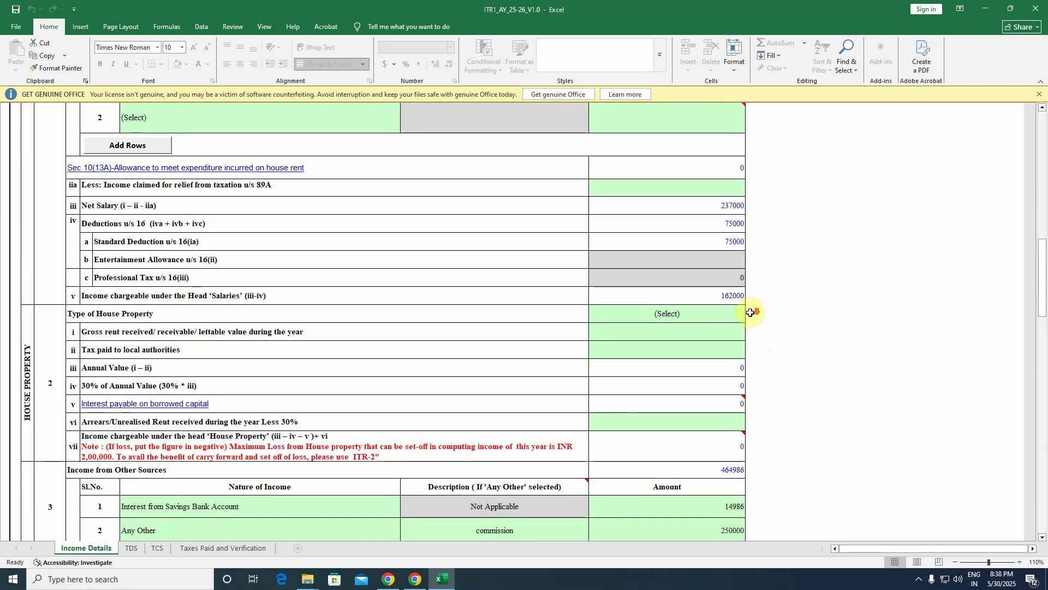
scroll(745, 303, down, 3)
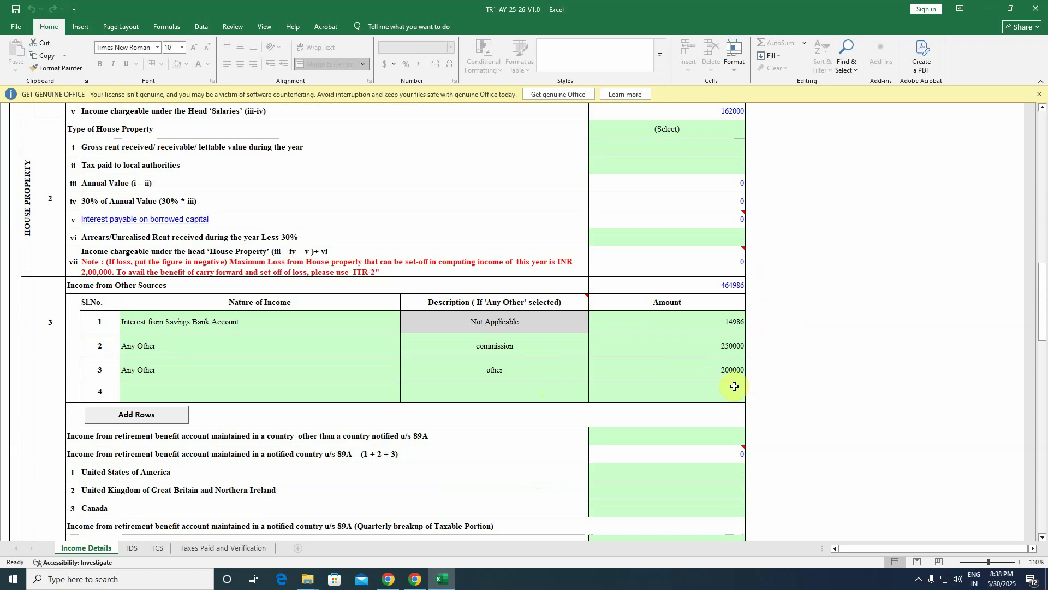
scroll(734, 386, down, 8)
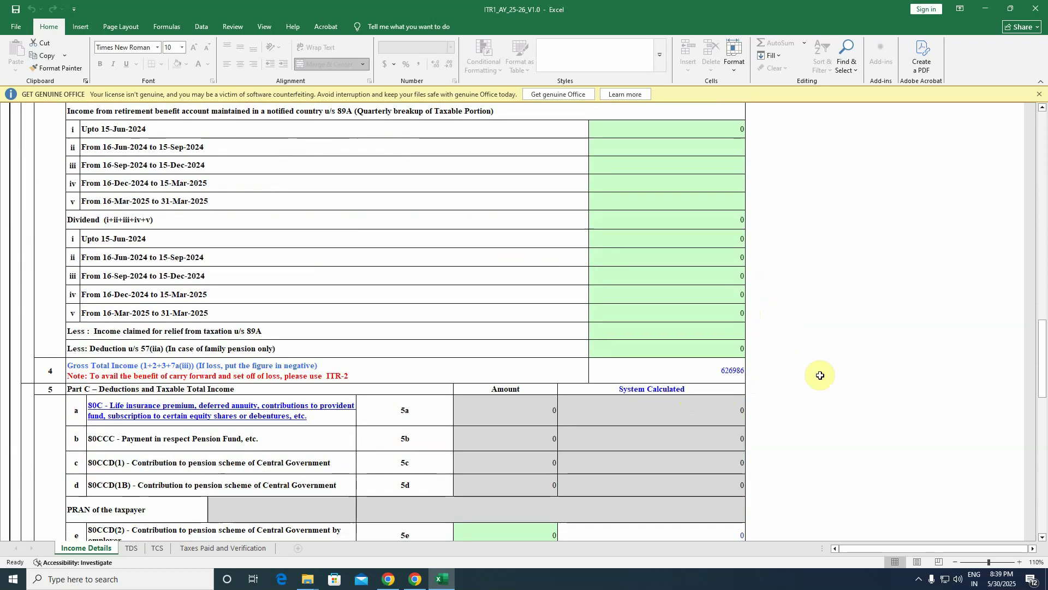
scroll(709, 404, down, 10)
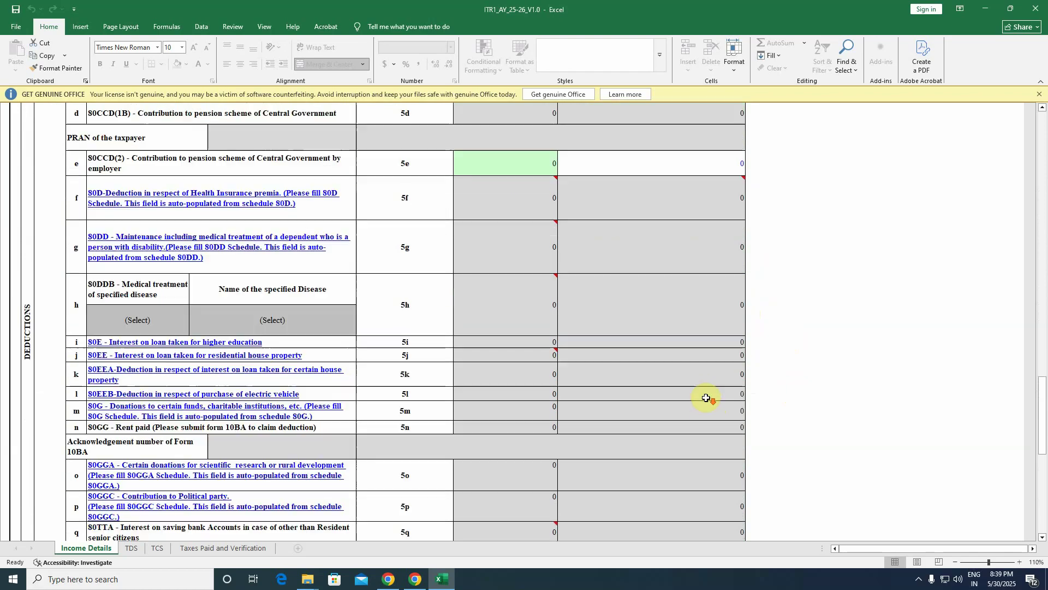
Examine the tax payable on total income, the rebate u/s 87A and the tax payable after rebate
scroll(706, 398, down, 12)
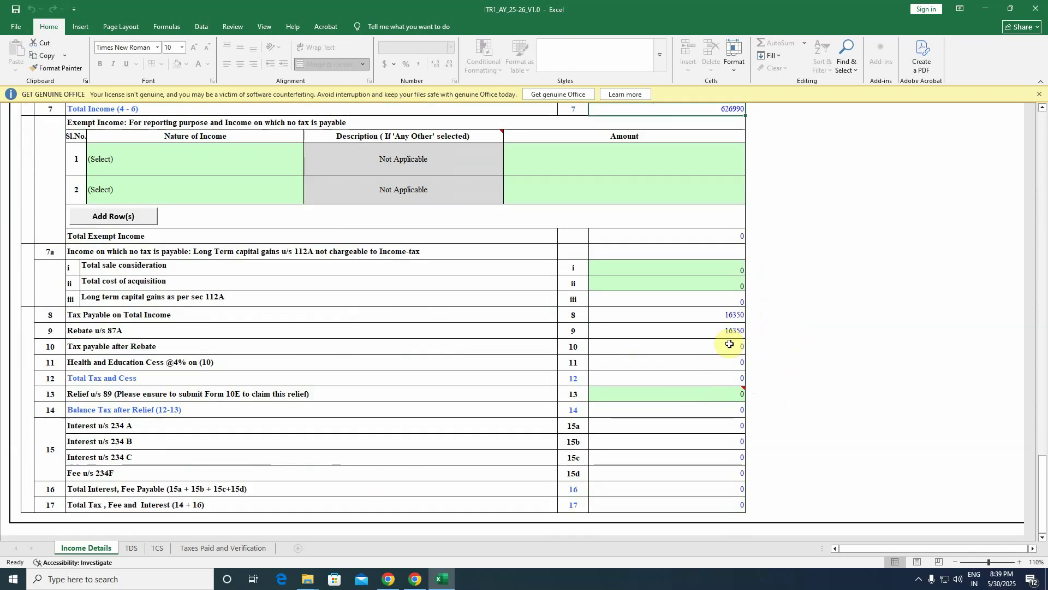
click(705, 318)
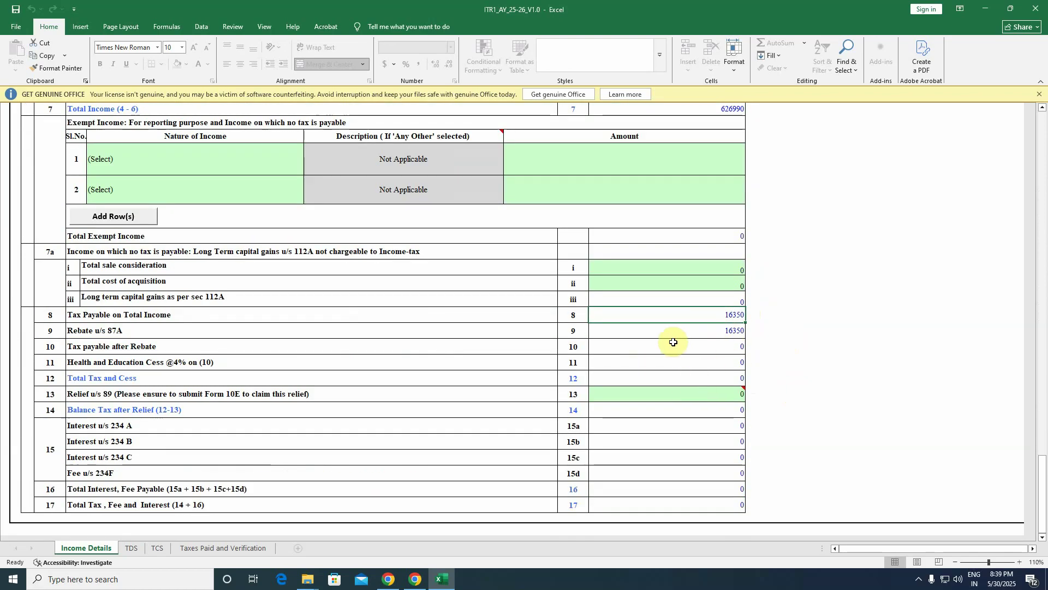
click(161, 331)
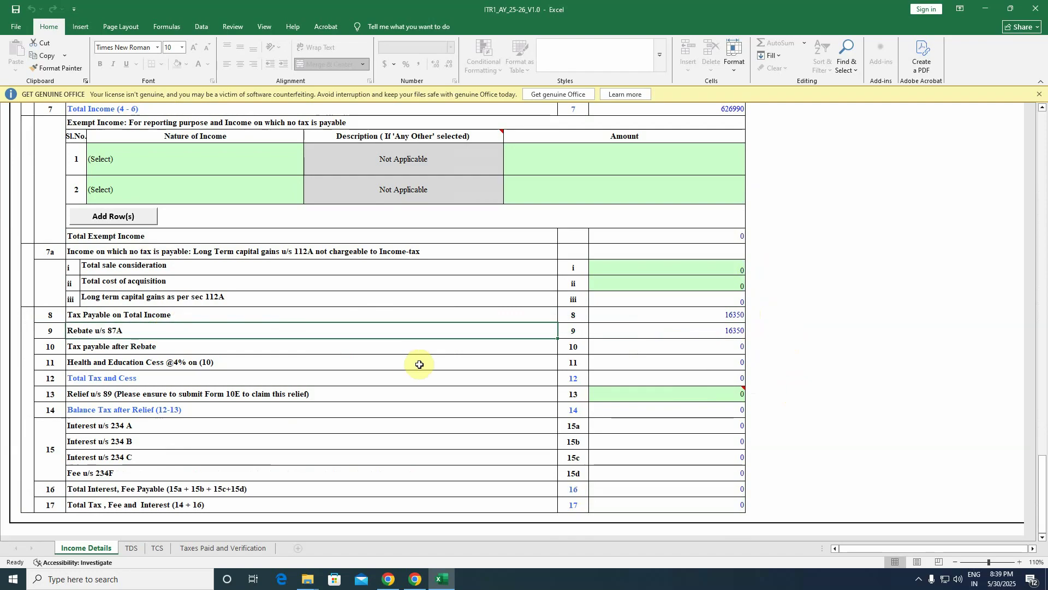
click(706, 332)
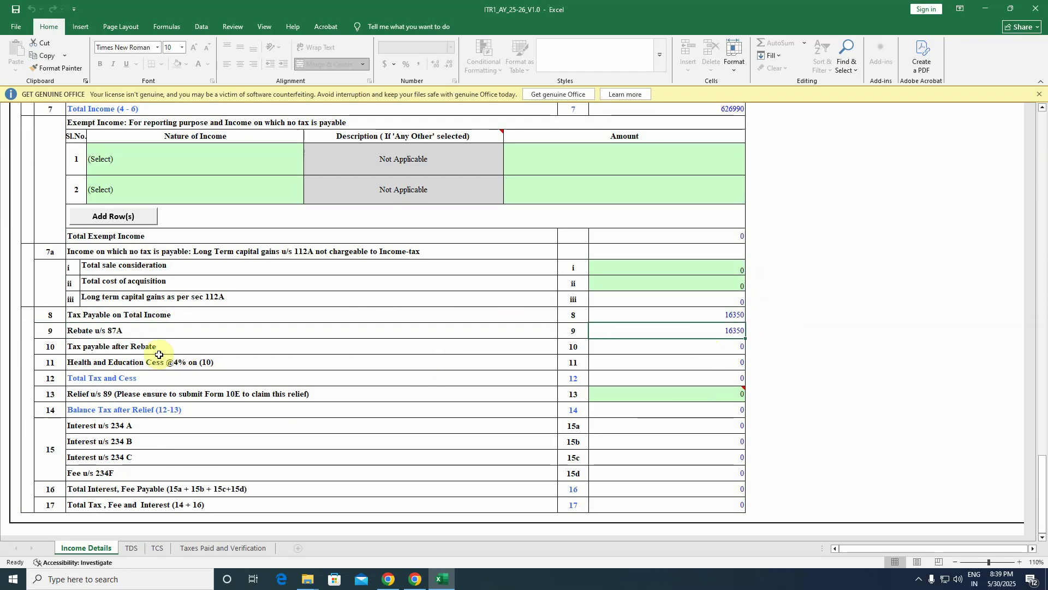
click(692, 349)
click(679, 334)
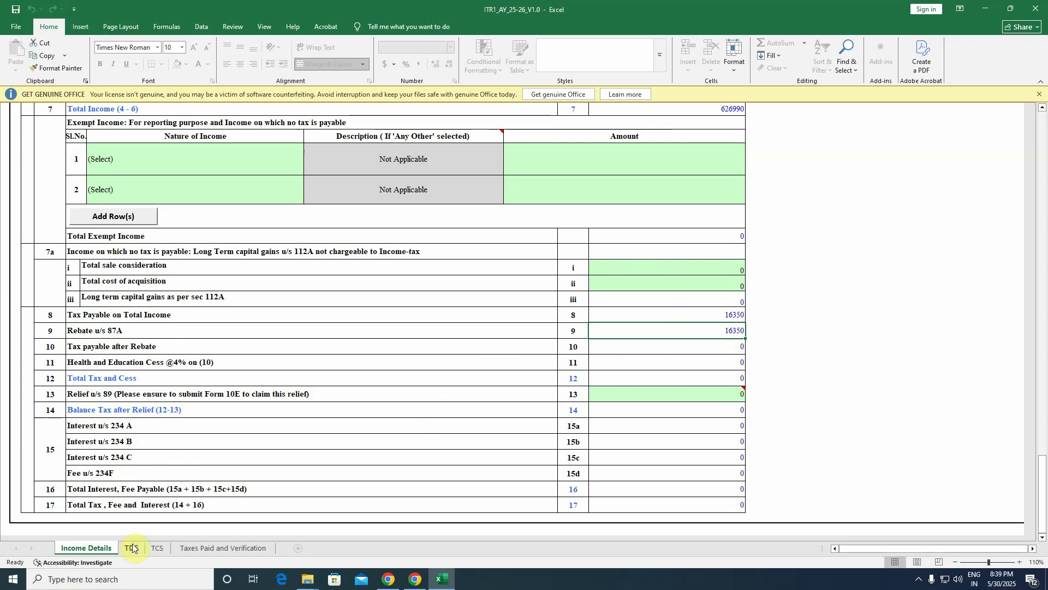
Recheck the bank and verification details on the Taxes Paid and Verification sheet, and return to the tax computation on Income Details
click(203, 546)
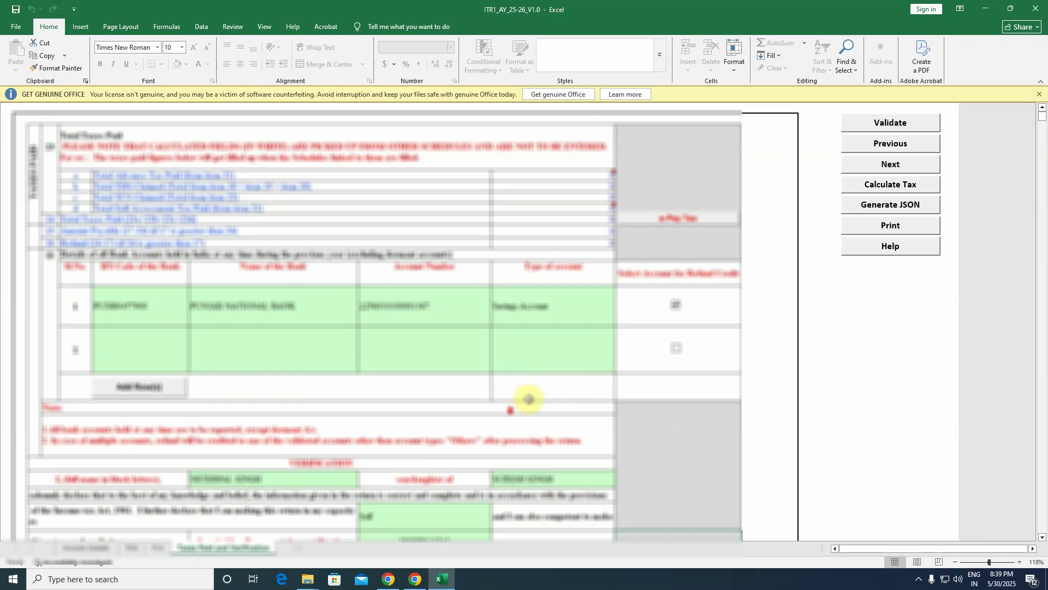
scroll(561, 292, down, 3)
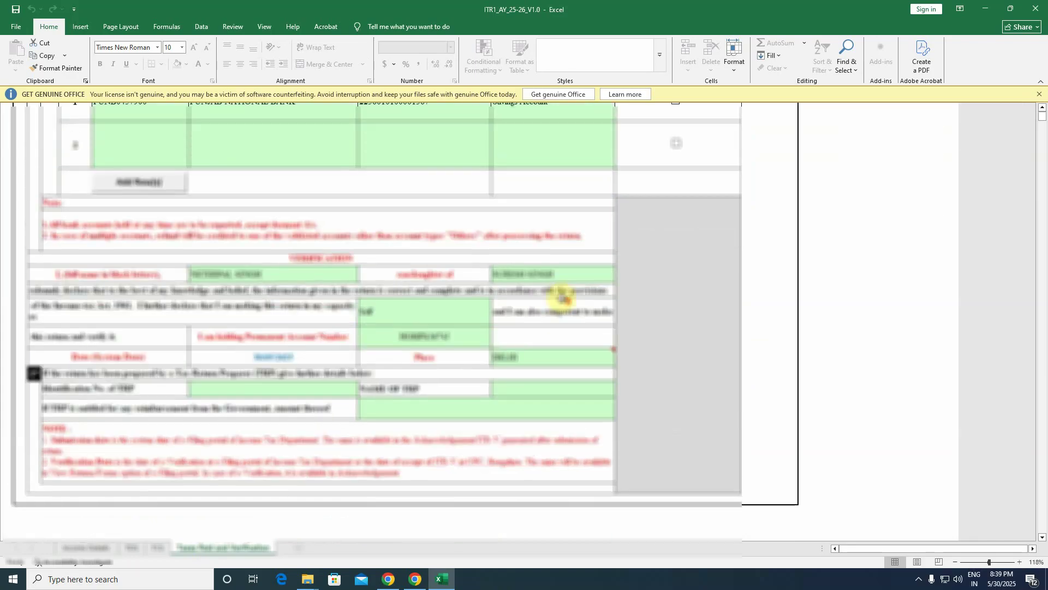
click(90, 547)
scroll(581, 389, down, 3)
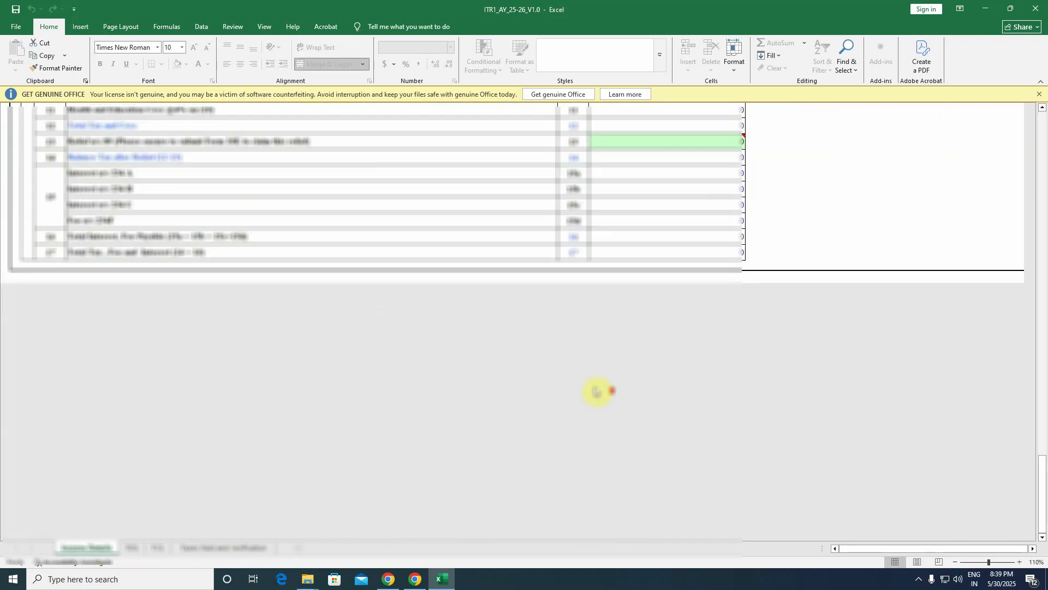
scroll(601, 387, up, 4)
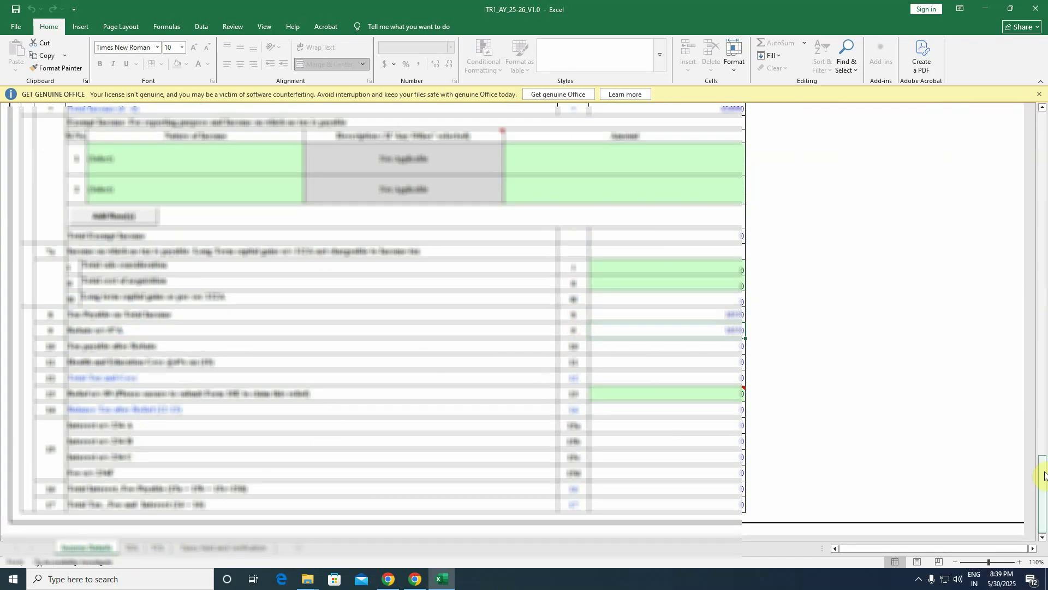
Generate the return's JSON file, acknowledge the alerts and save the JSON from the summary sheet
drag(1042, 471, 1028, 131)
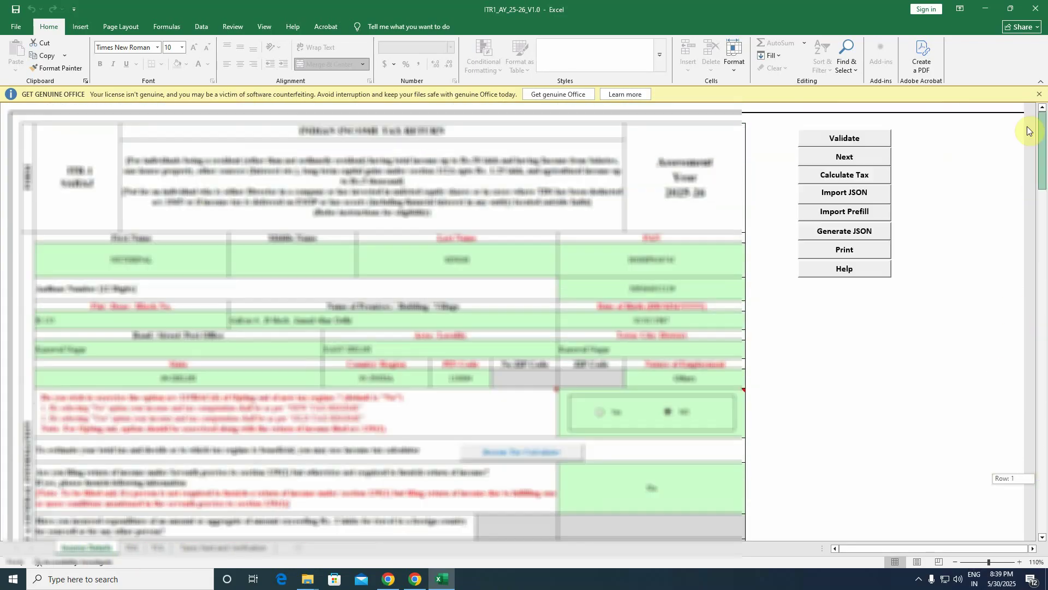
click(842, 230)
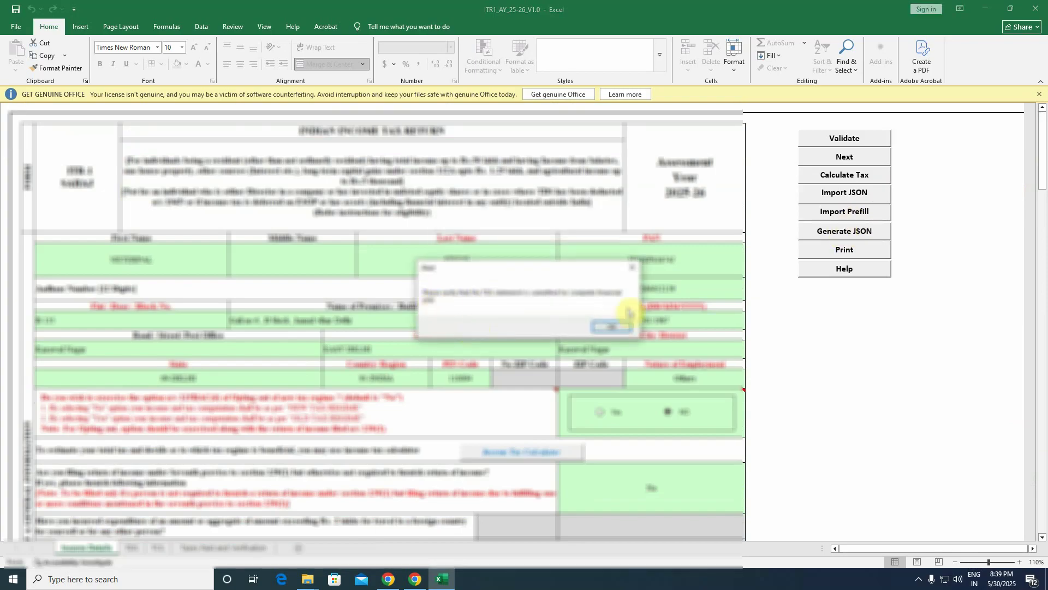
click(612, 328)
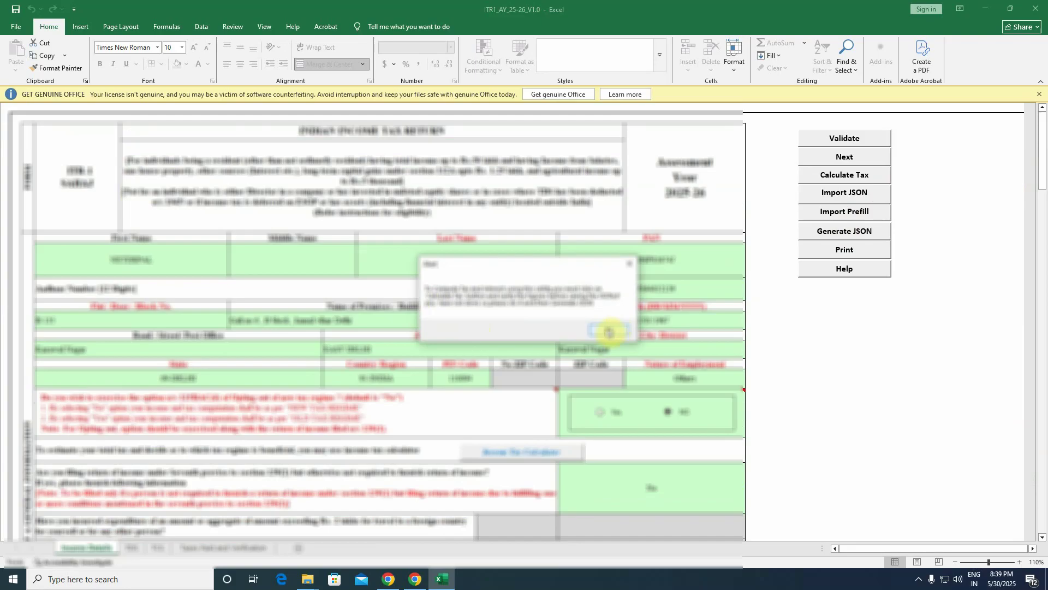
click(609, 330)
click(600, 326)
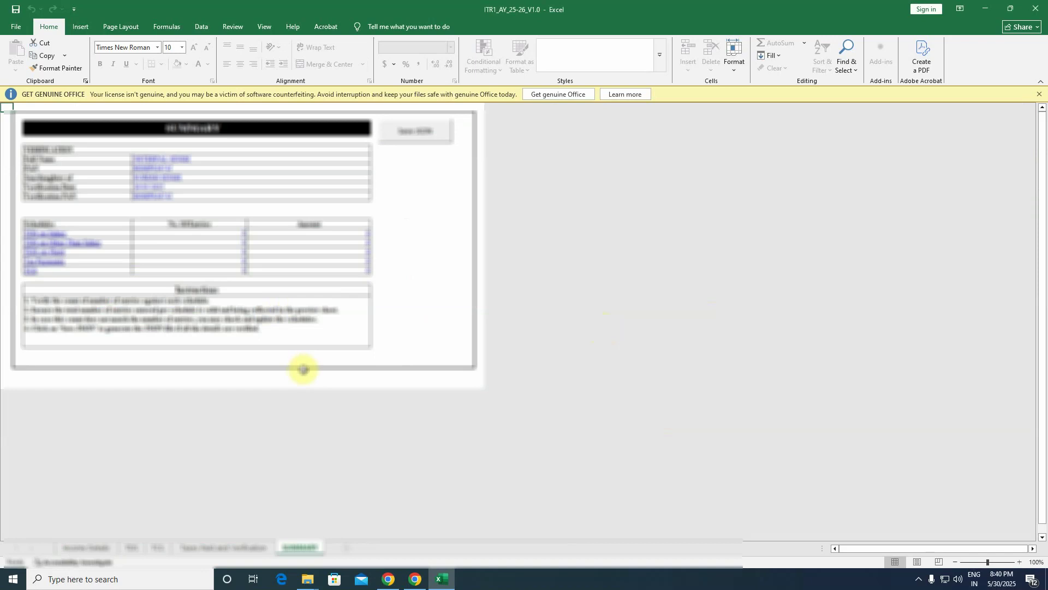
click(416, 134)
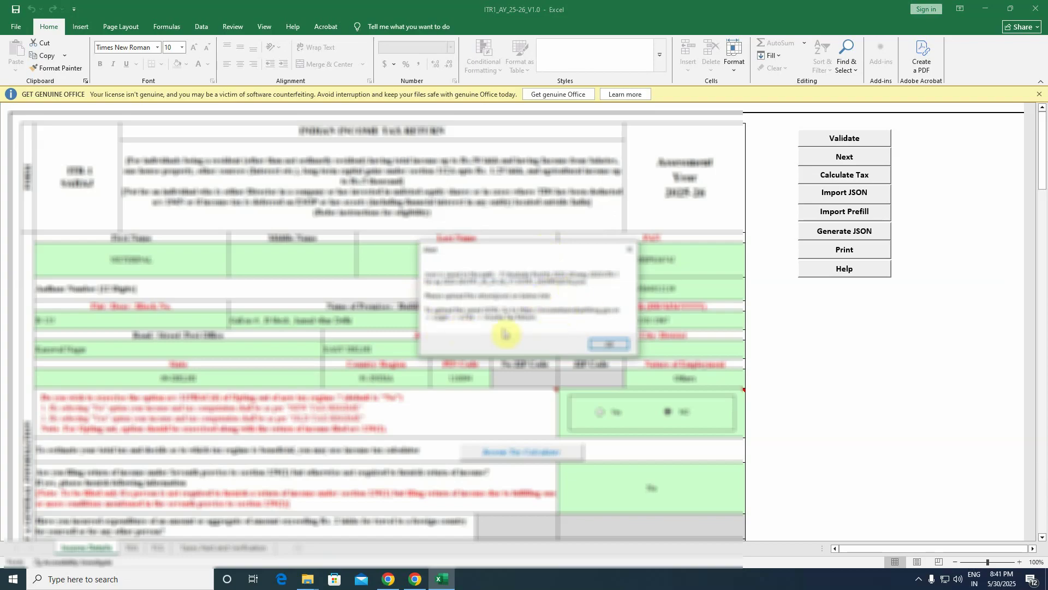
click(610, 344)
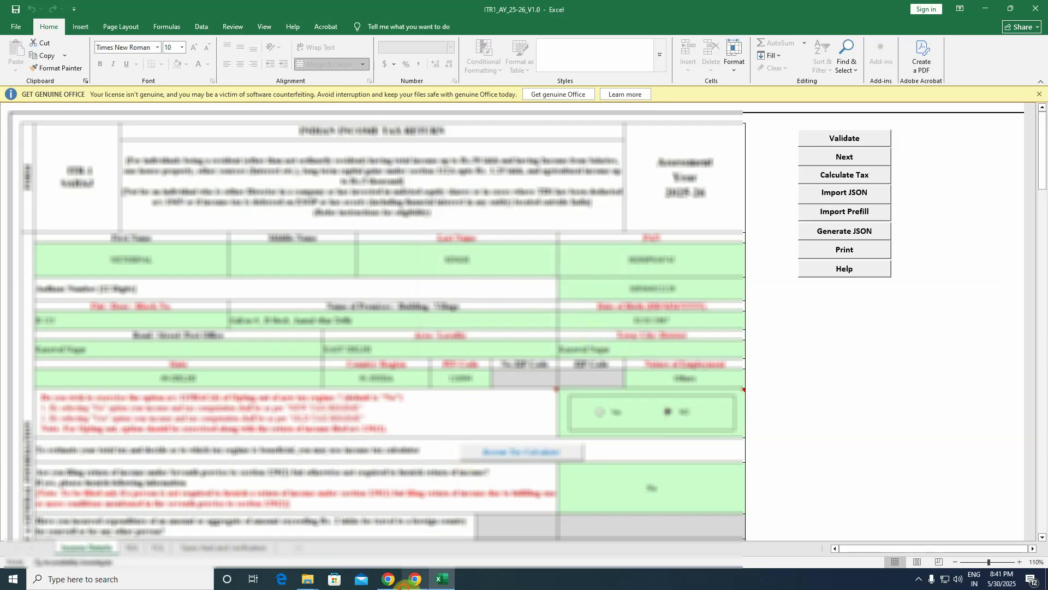
Switch to the Income Tax e-Filing portal in Chrome, log in and open the File Income Tax Return page
click(415, 579)
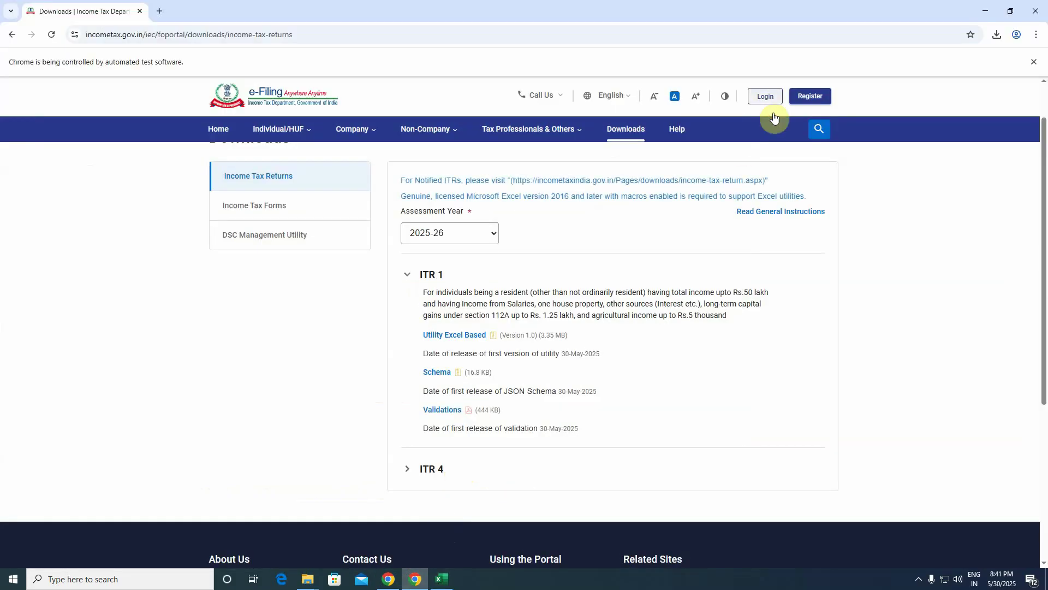
click(765, 96)
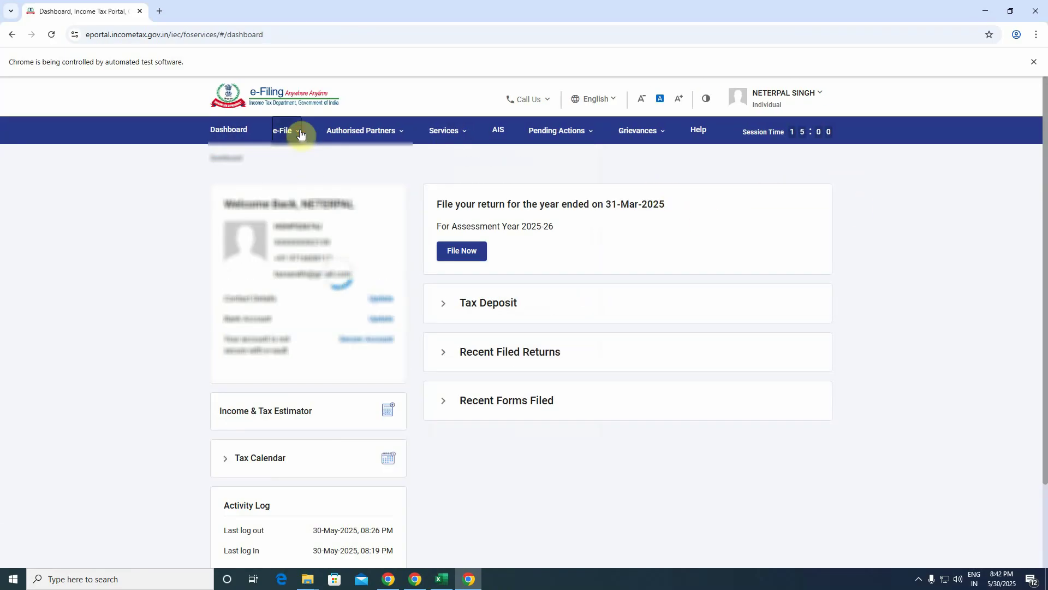
mouse_move(300, 134)
mouse_move(369, 164)
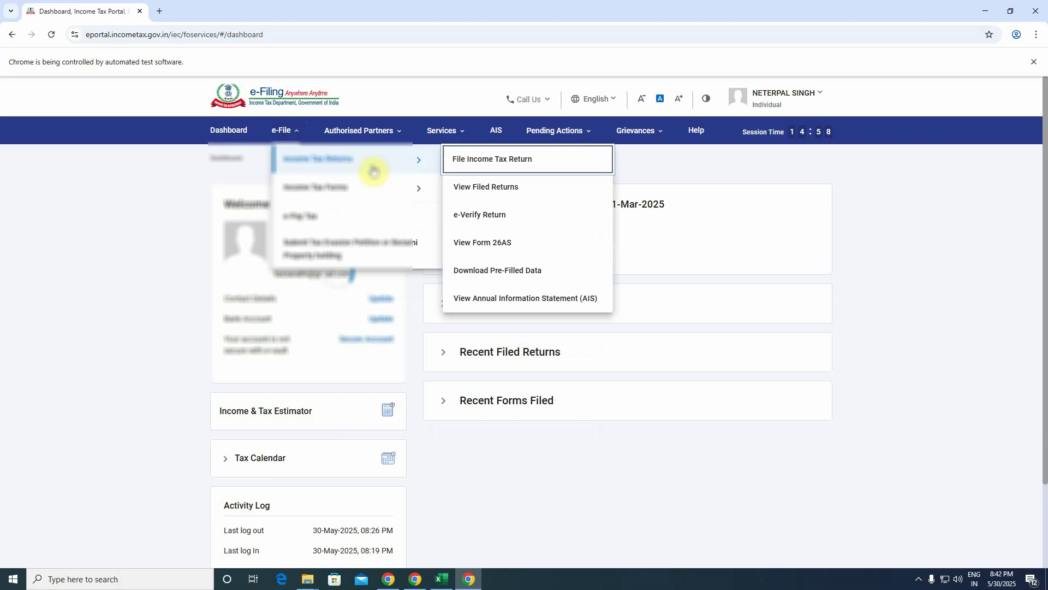
click(527, 166)
Set assessment year 2025-26, filing type 139(1) - Original Return, No for audit u/s 44AB and ITR-1, and continue to the upload page
click(346, 261)
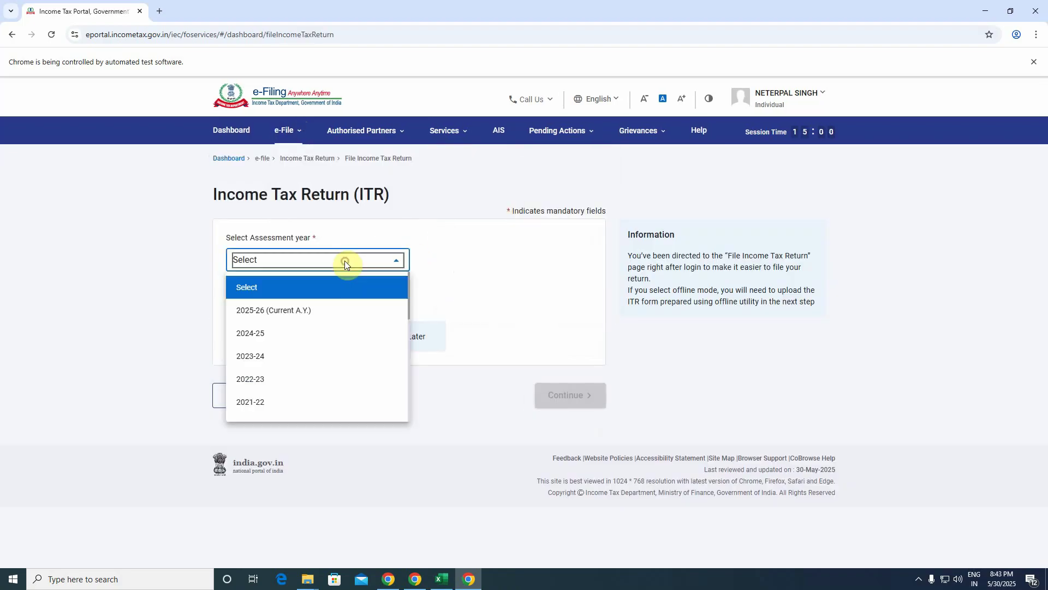
click(289, 320)
click(324, 309)
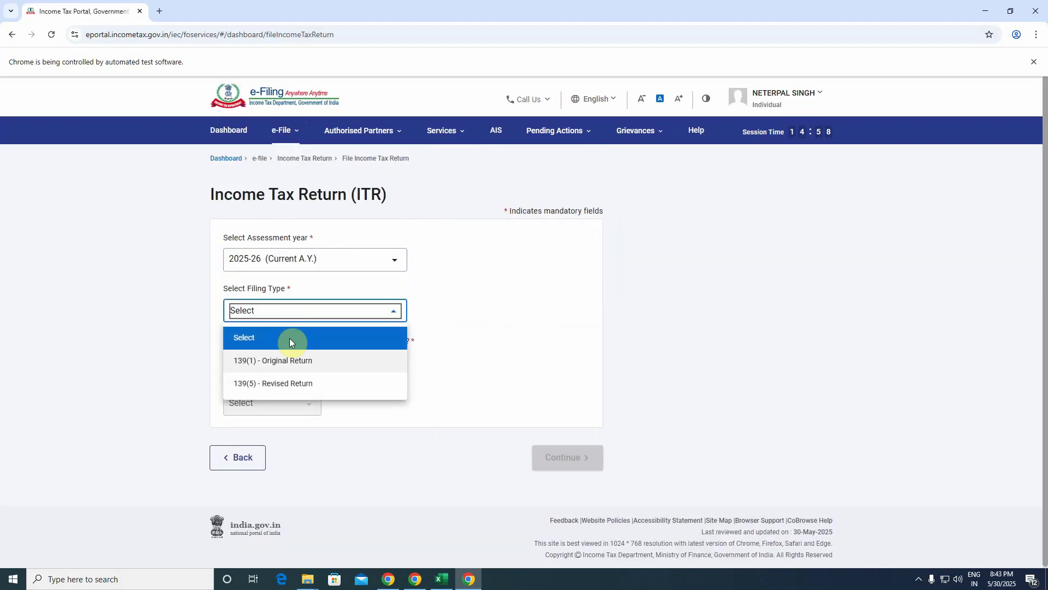
click(289, 360)
click(289, 355)
click(286, 405)
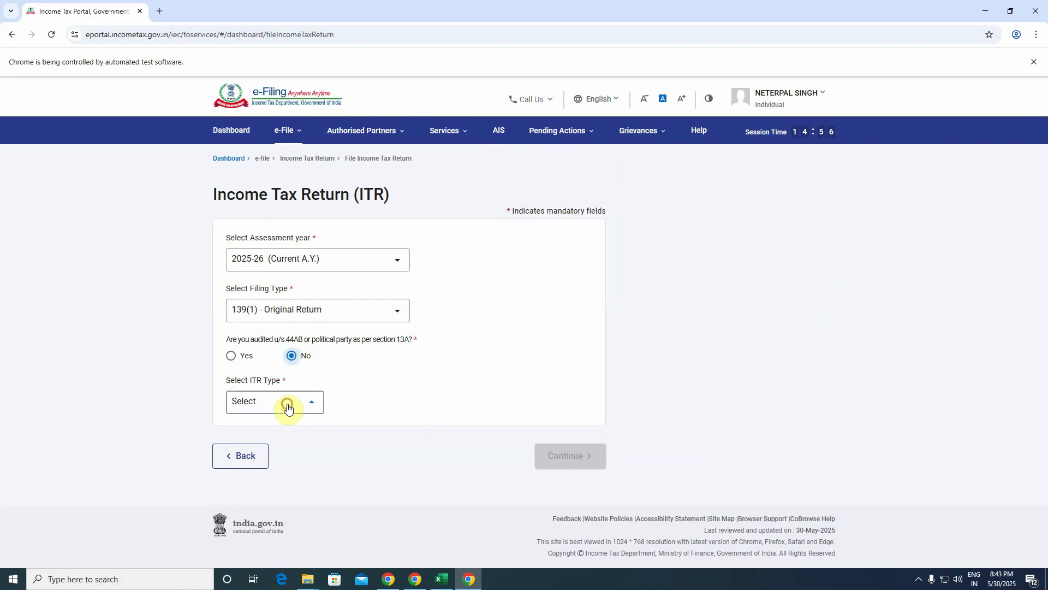
click(252, 427)
click(557, 454)
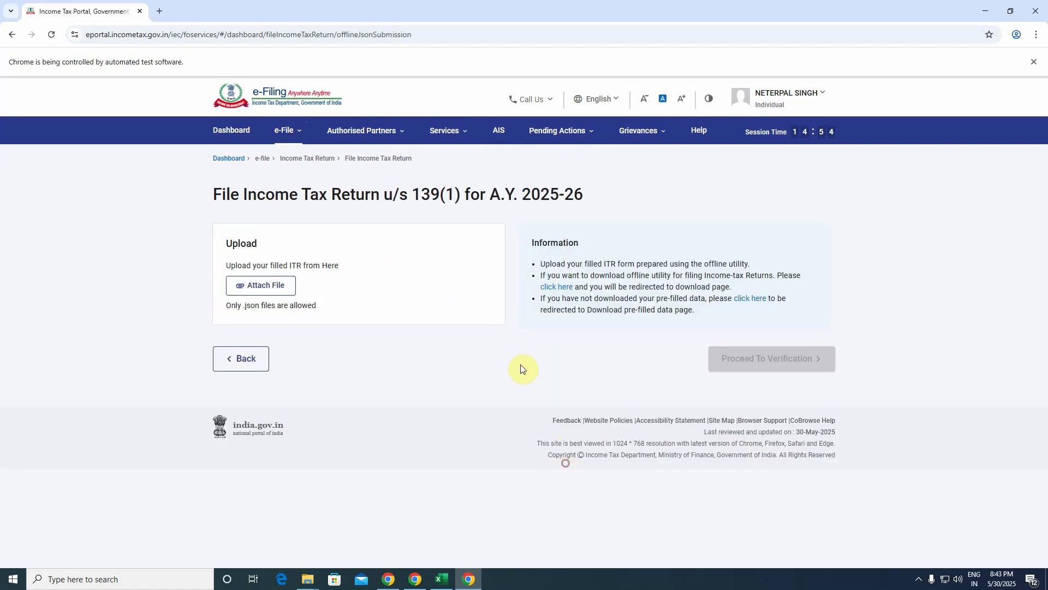
Attach the generated ITR-1 JSON file from the ITR1_AY_25-26_V1.0 folder on New Volume (F:)
click(268, 285)
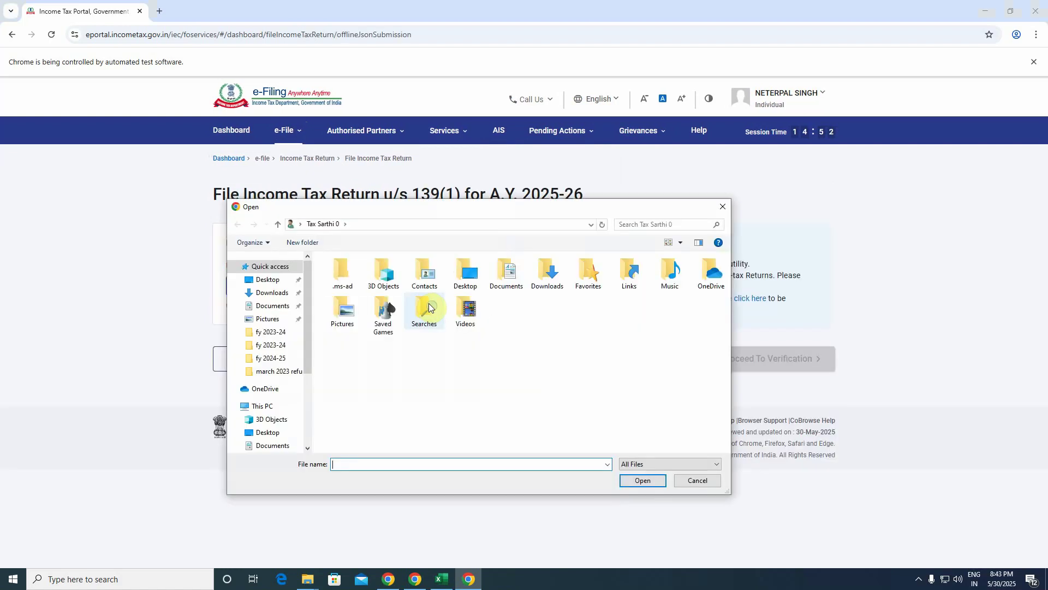
scroll(299, 382, down, 4)
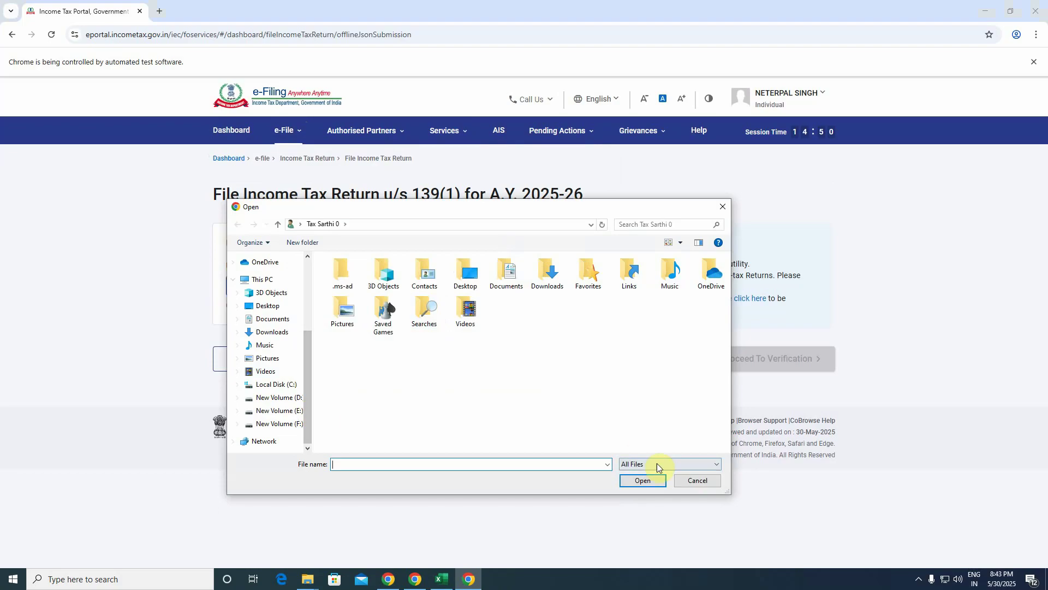
mouse_move(308, 578)
click(335, 550)
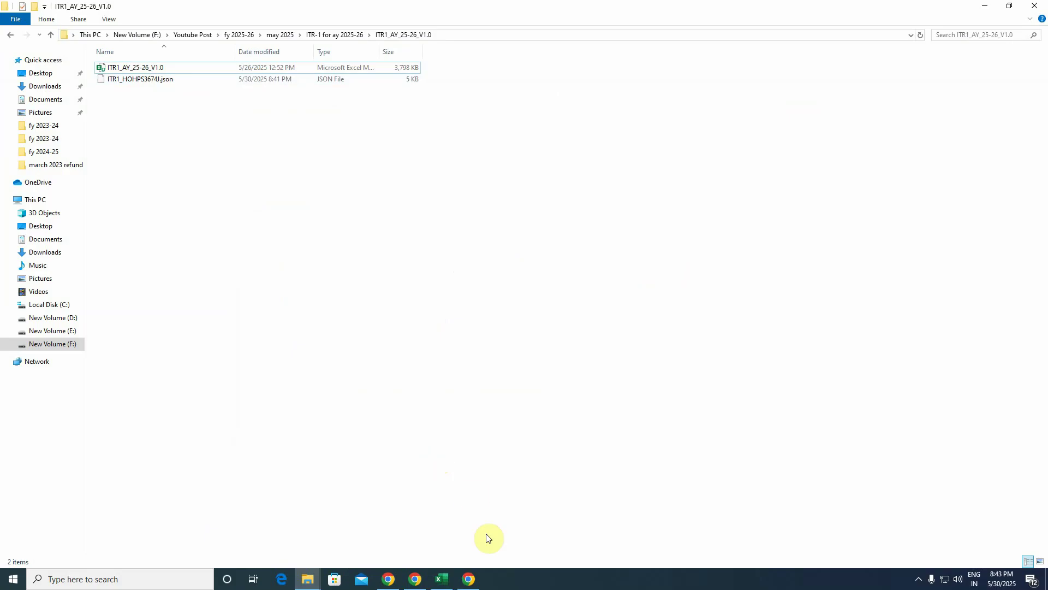
click(468, 579)
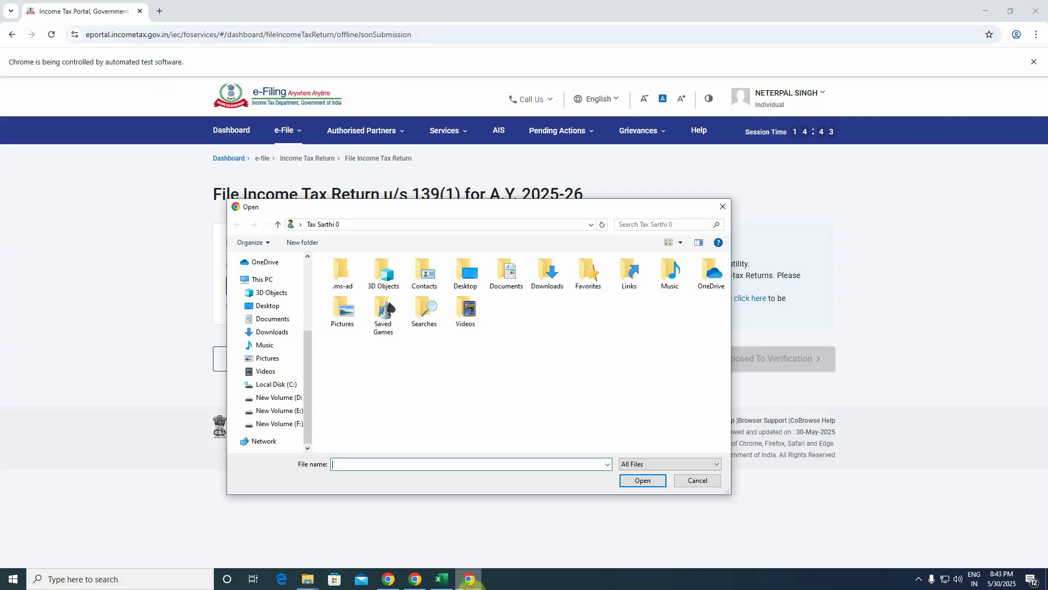
click(295, 398)
click(295, 424)
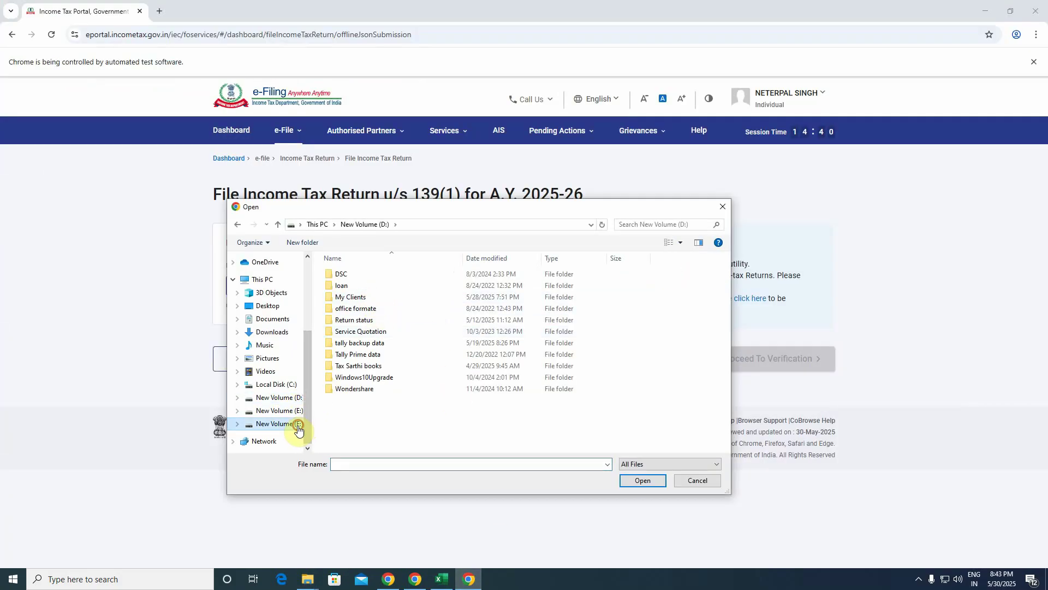
click(357, 415)
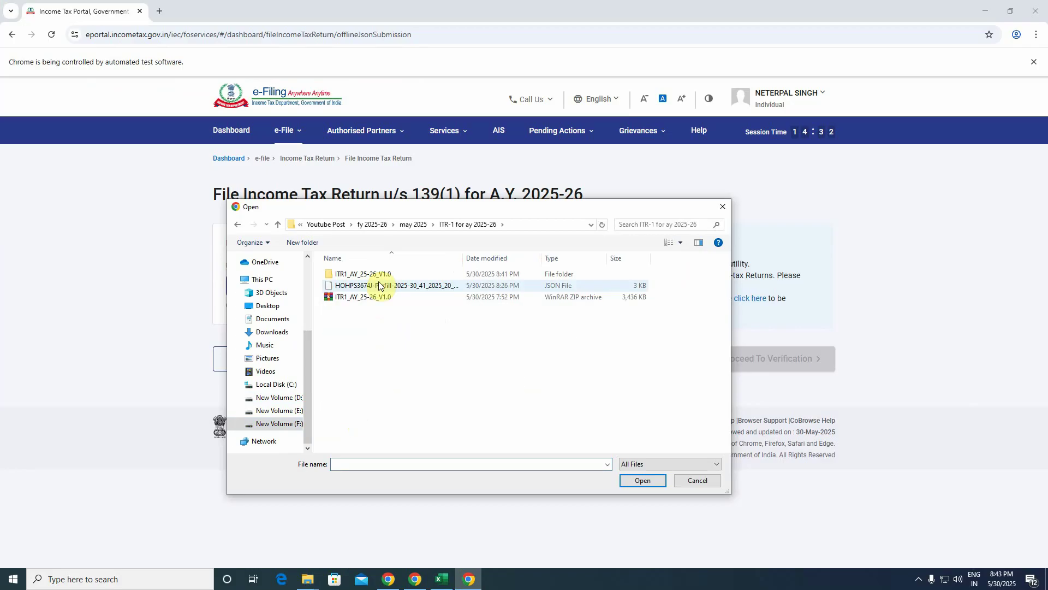
double_click(376, 274)
click(377, 287)
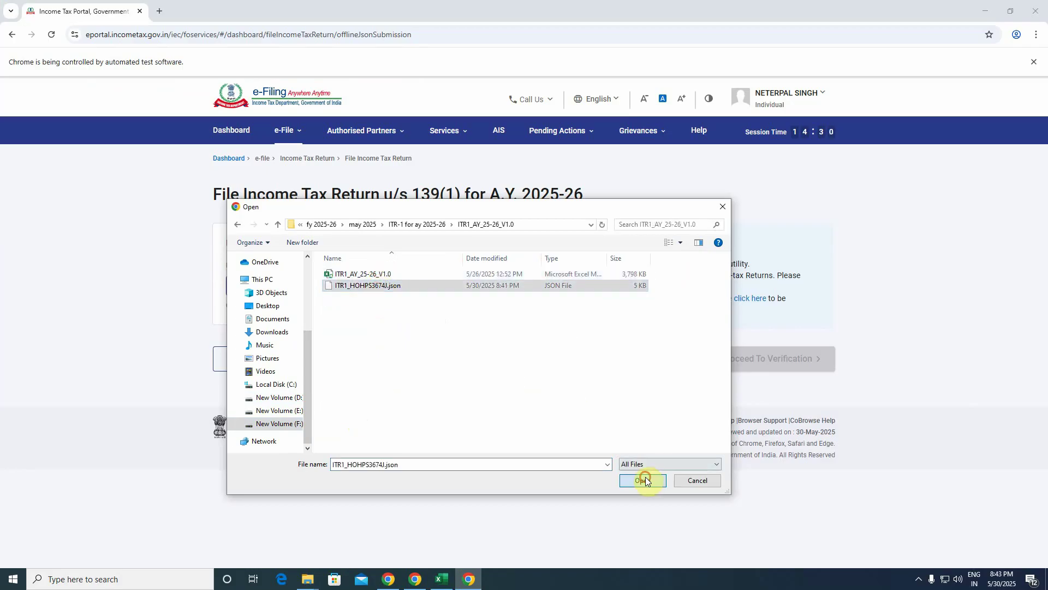
click(643, 479)
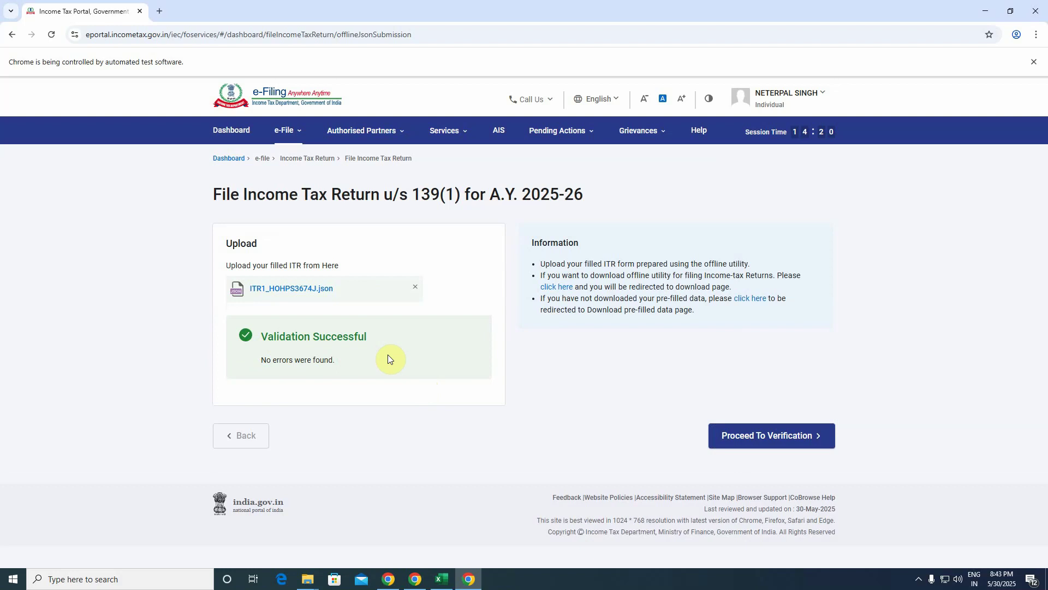
Proceed to verification with instant eVerification and choose OTP on the mobile number registered with Aadhaar as the e-verify mode
click(769, 435)
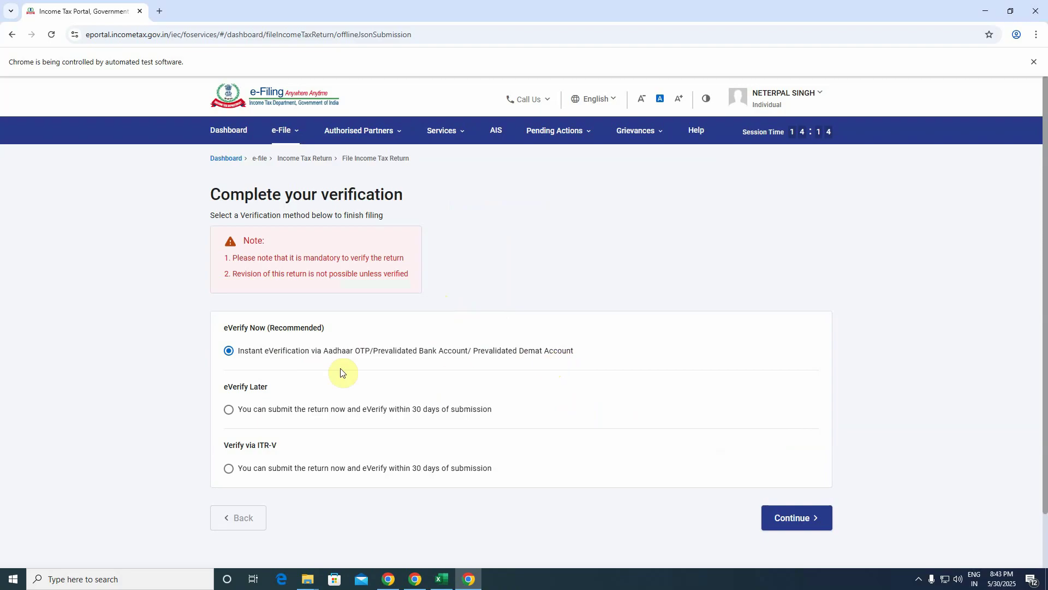
click(776, 517)
scroll(410, 382, down, 4)
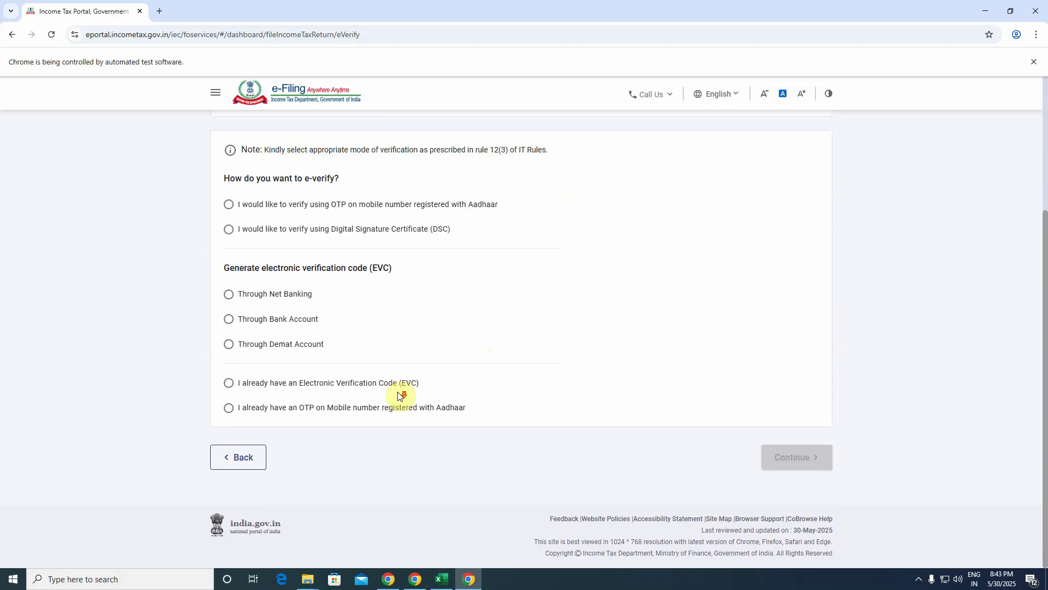
scroll(398, 383, up, 2)
scroll(328, 336, down, 2)
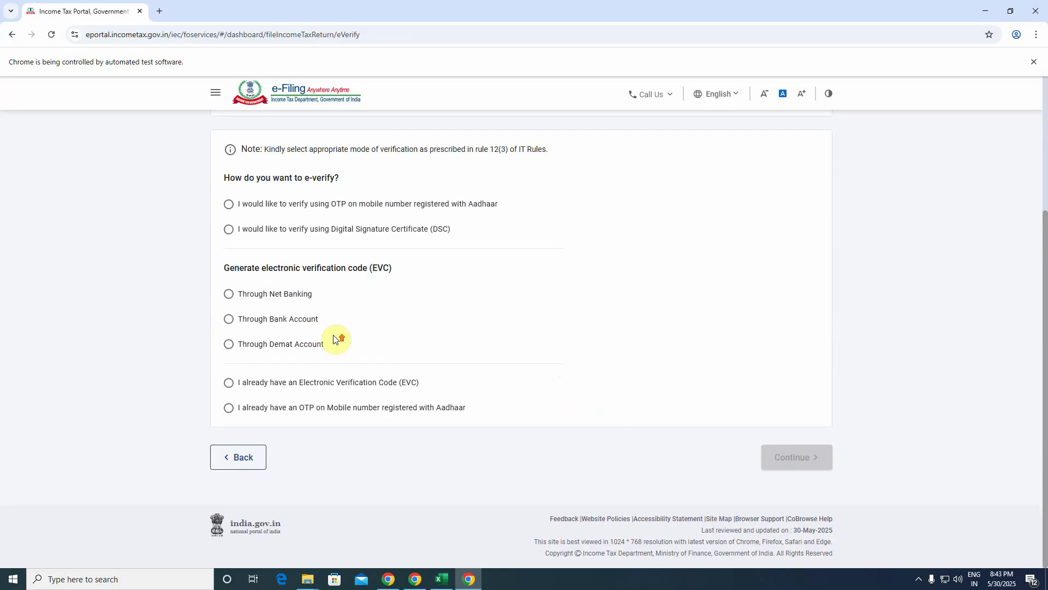
scroll(335, 338, up, 1)
click(228, 260)
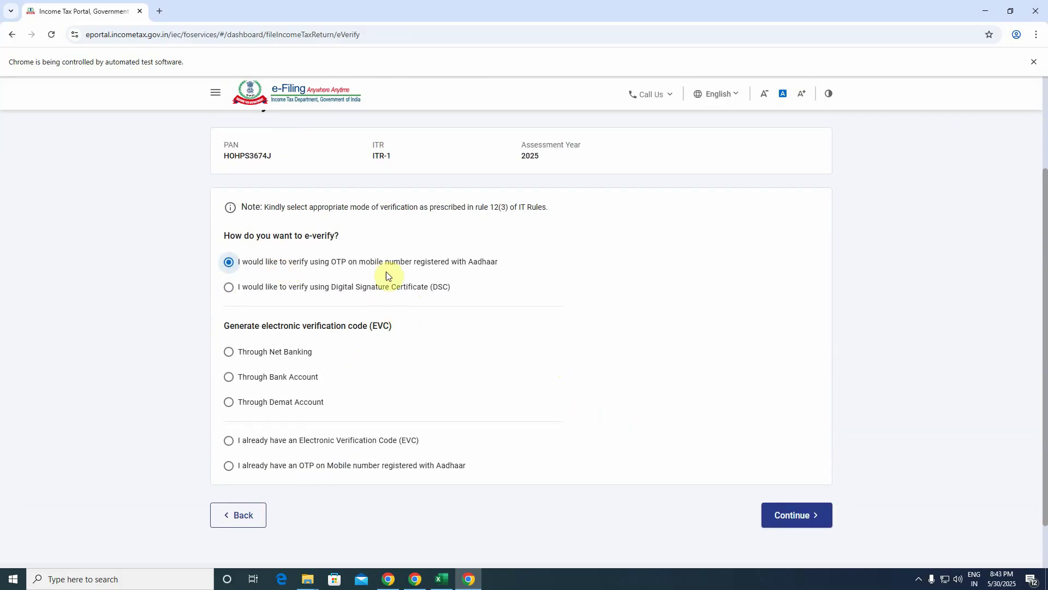
click(791, 516)
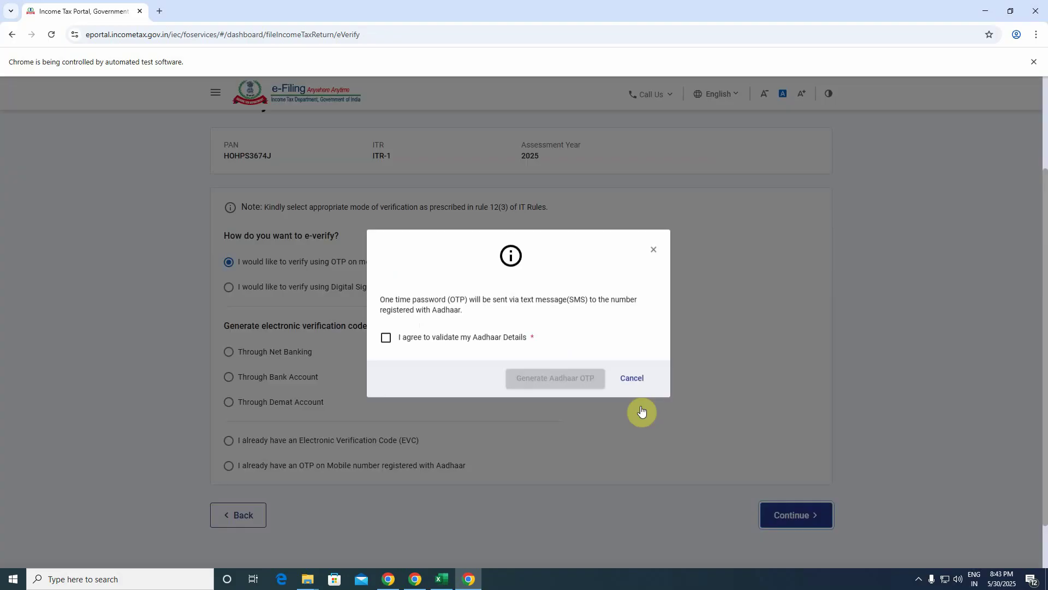
Agree to validate the Aadhaar details, generate the Aadhaar OTP, and enter and validate the received OTP
click(511, 353)
click(562, 386)
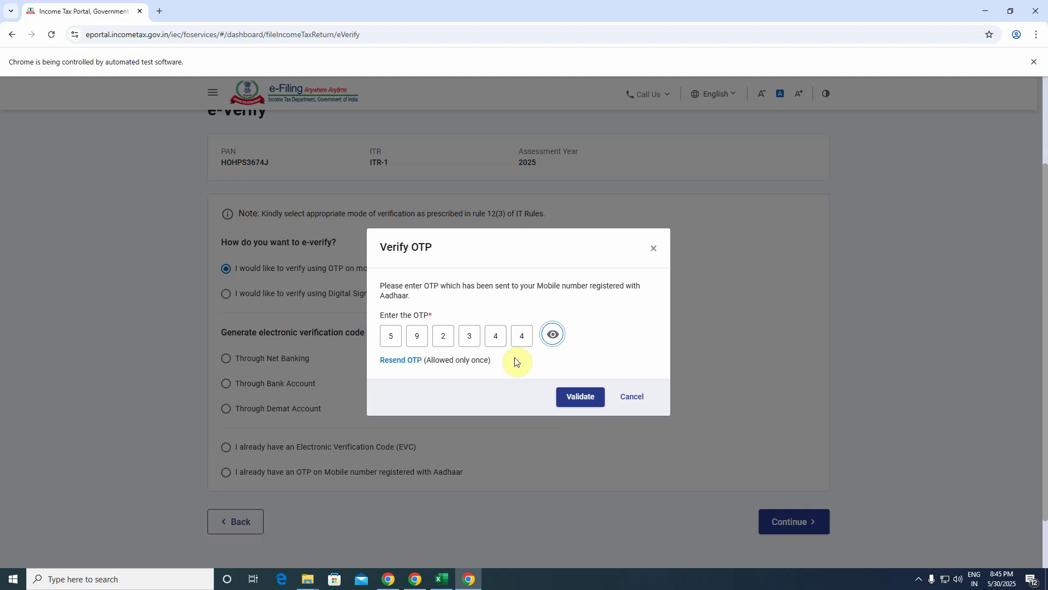
click(542, 374)
click(576, 395)
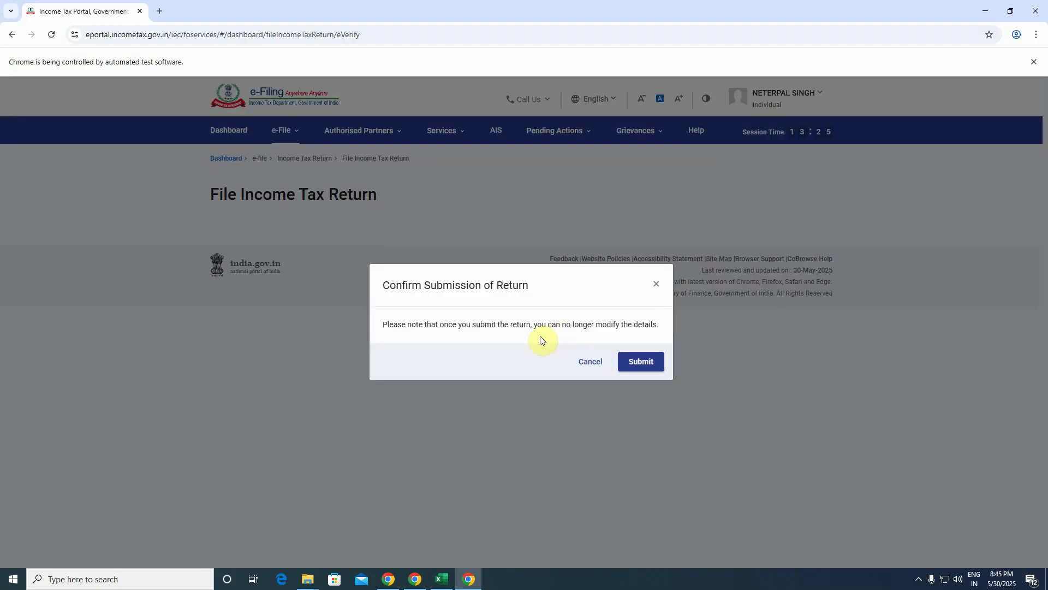
Confirm the submission of the return, and download and view its acknowledgement receipt
click(642, 362)
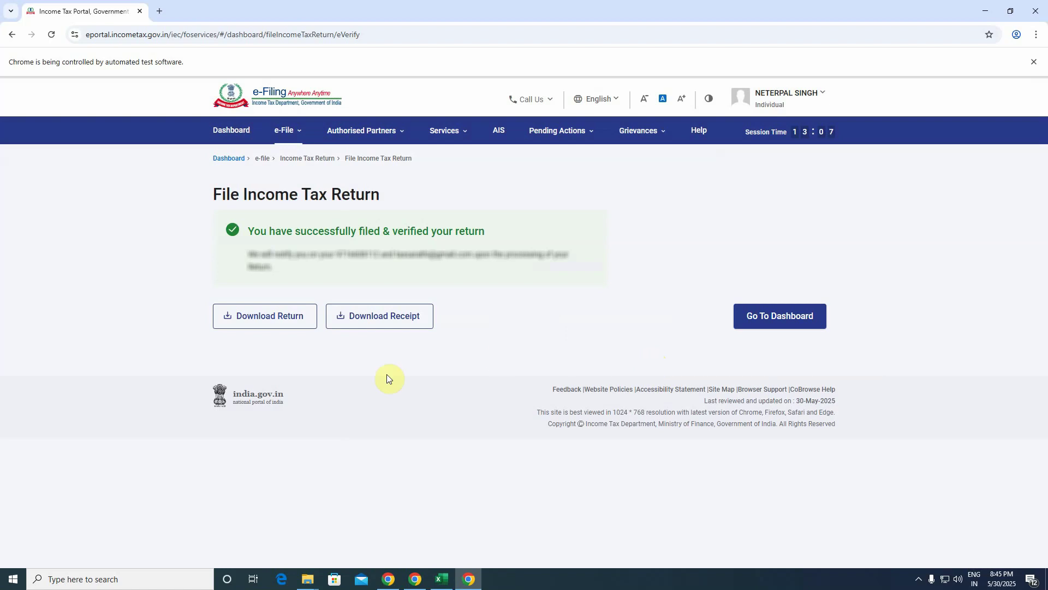
click(392, 323)
scroll(590, 311, down, 5)
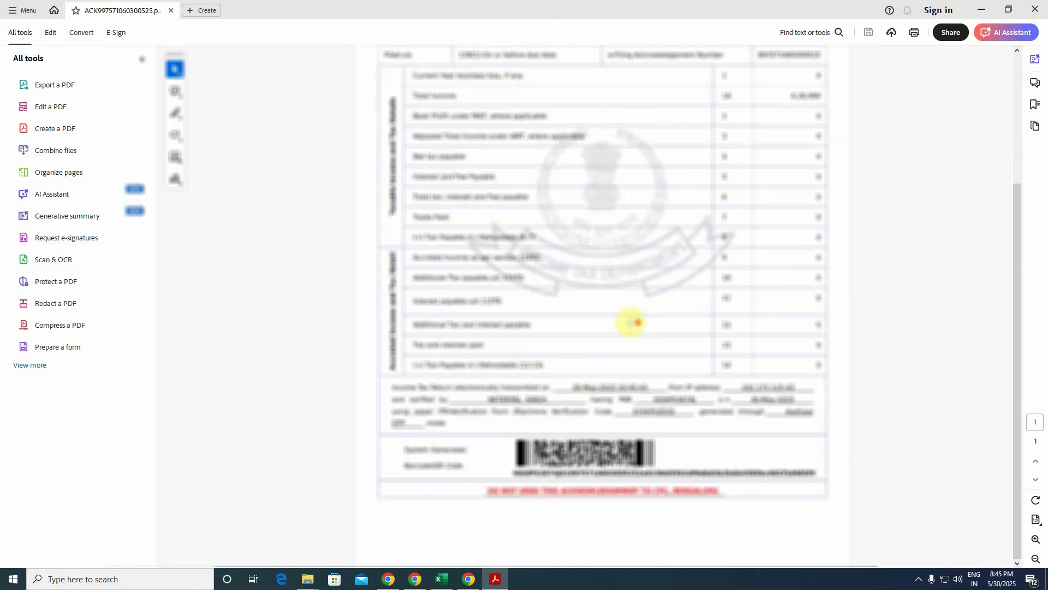
scroll(637, 323, up, 4)
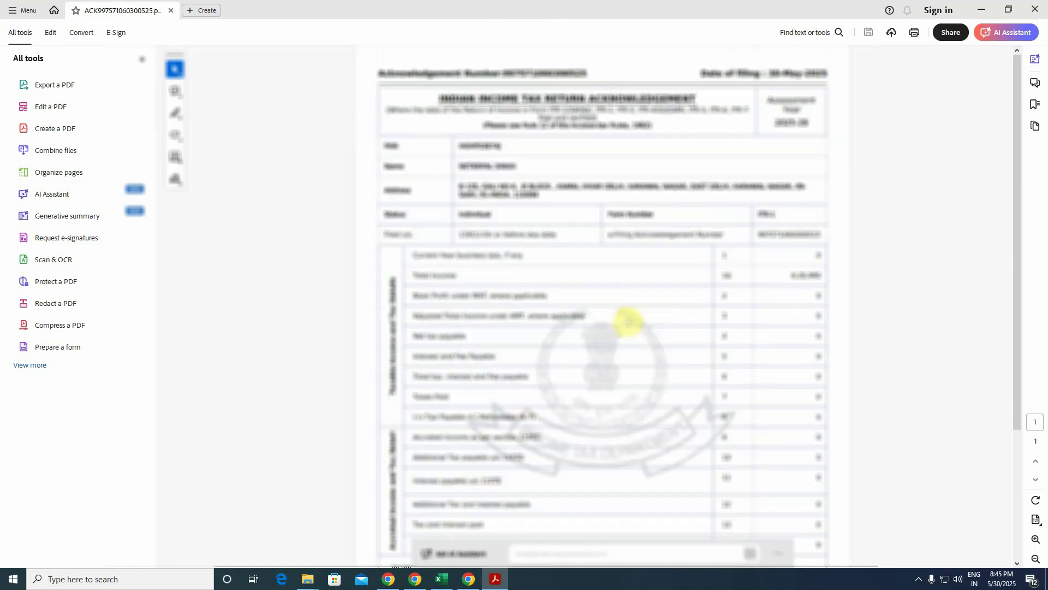